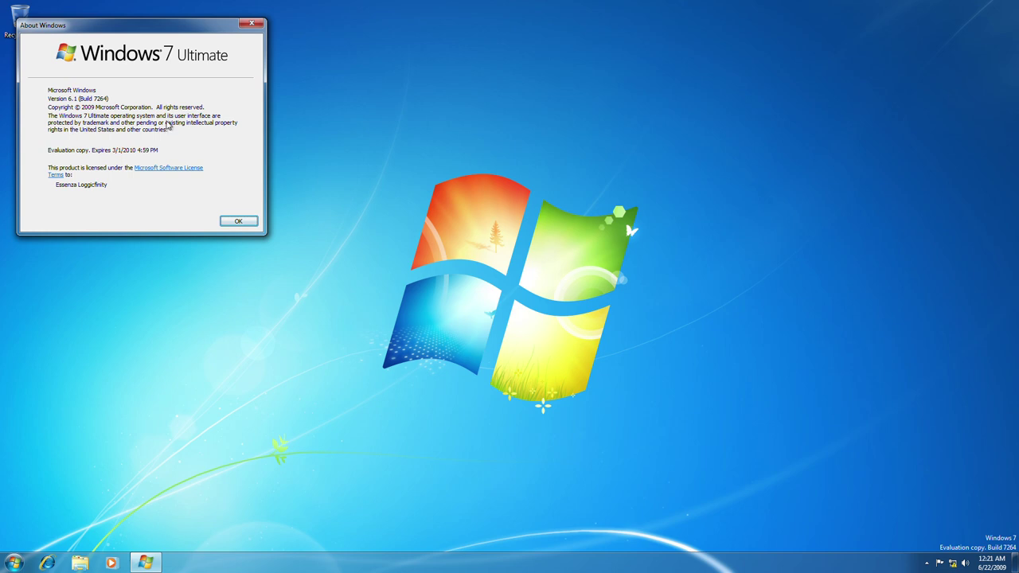
# Step: Close the About Windows dialog and view the list of all installed programs
pyautogui.click(242, 220)
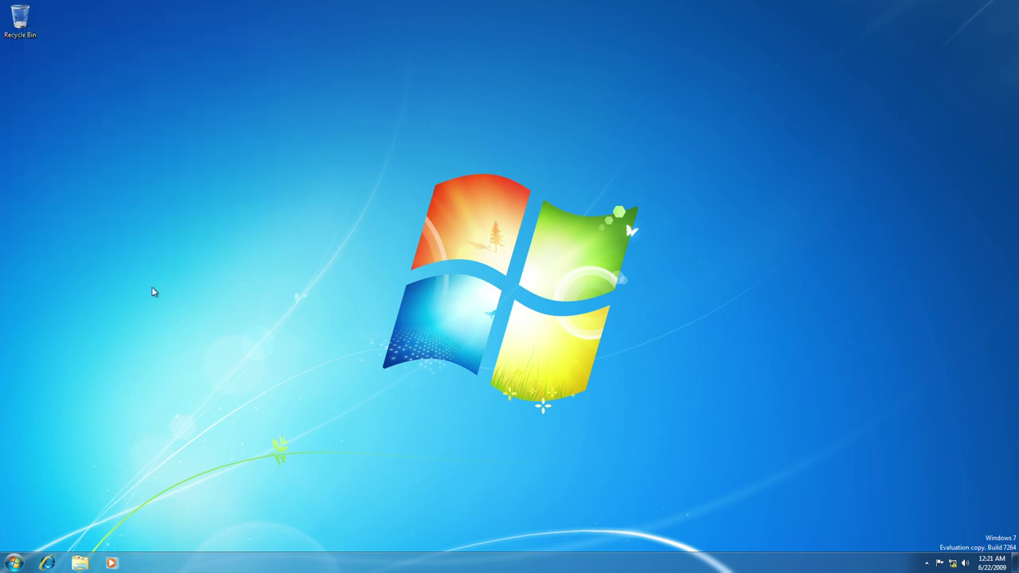
pyautogui.click(13, 563)
pyautogui.click(60, 519)
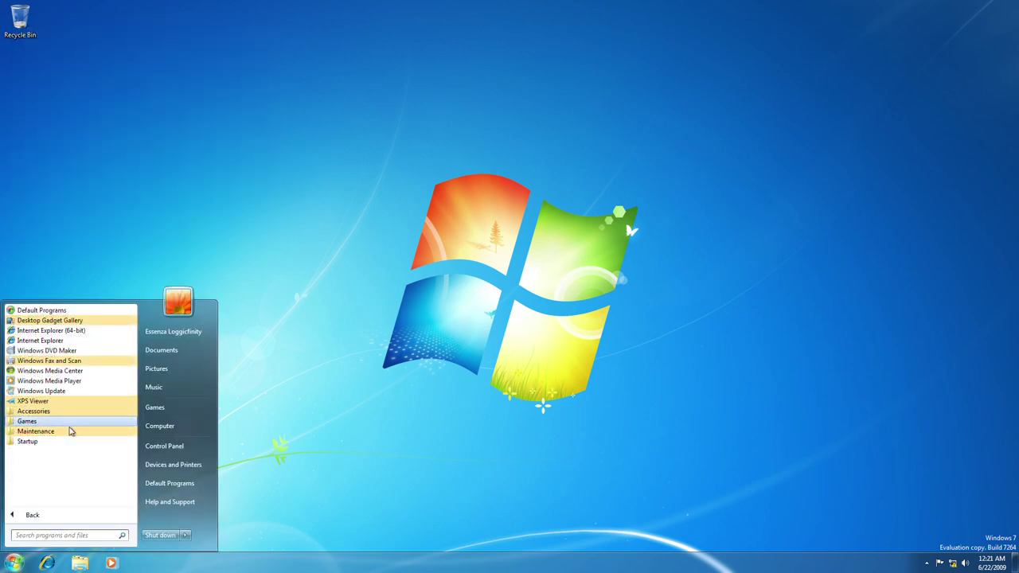
pyautogui.click(345, 408)
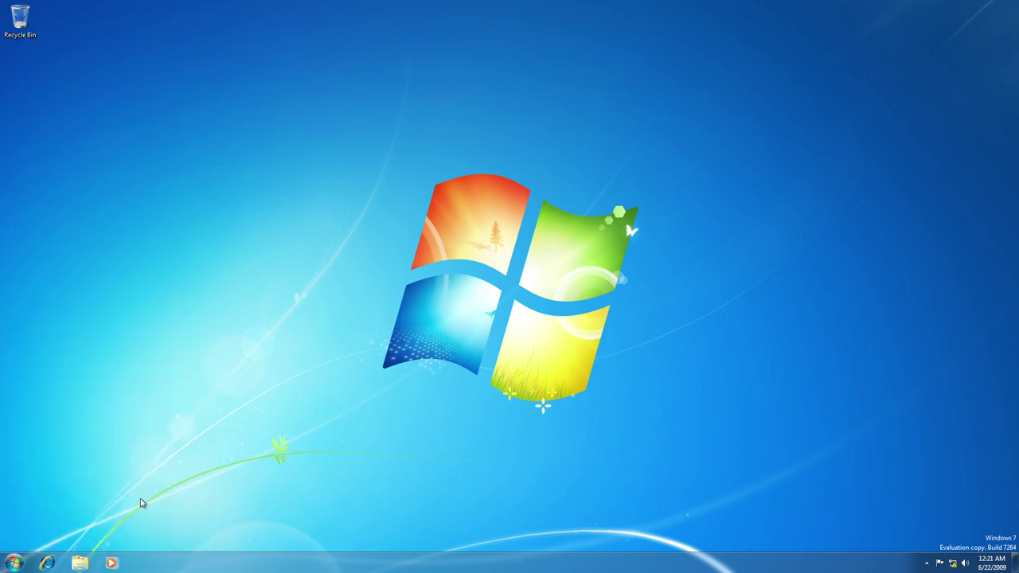
# Step: Open the Media folder inside the Windows folder on Local Disk (C:)
pyautogui.click(81, 563)
pyautogui.click(237, 287)
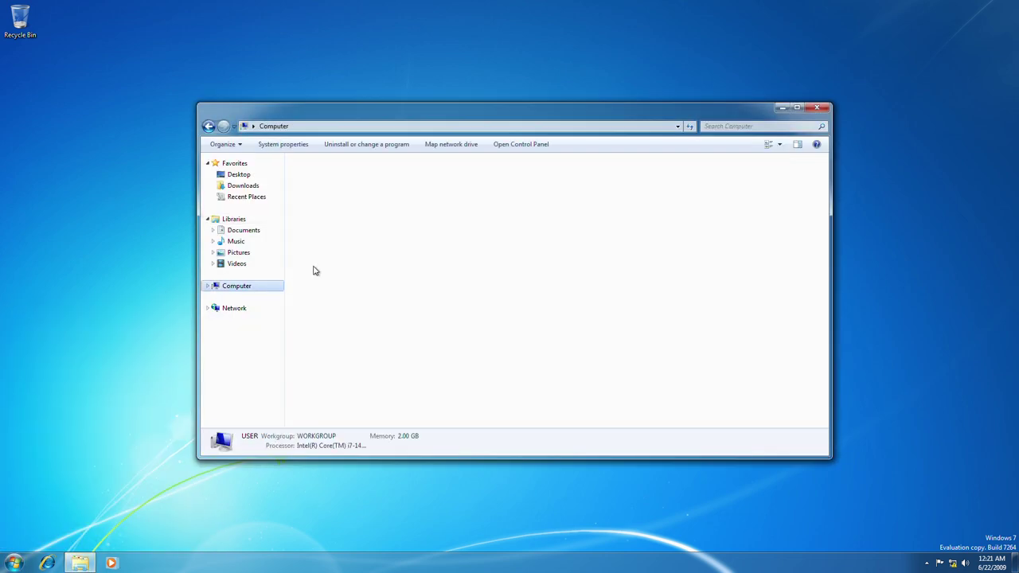
pyautogui.doubleClick(357, 196)
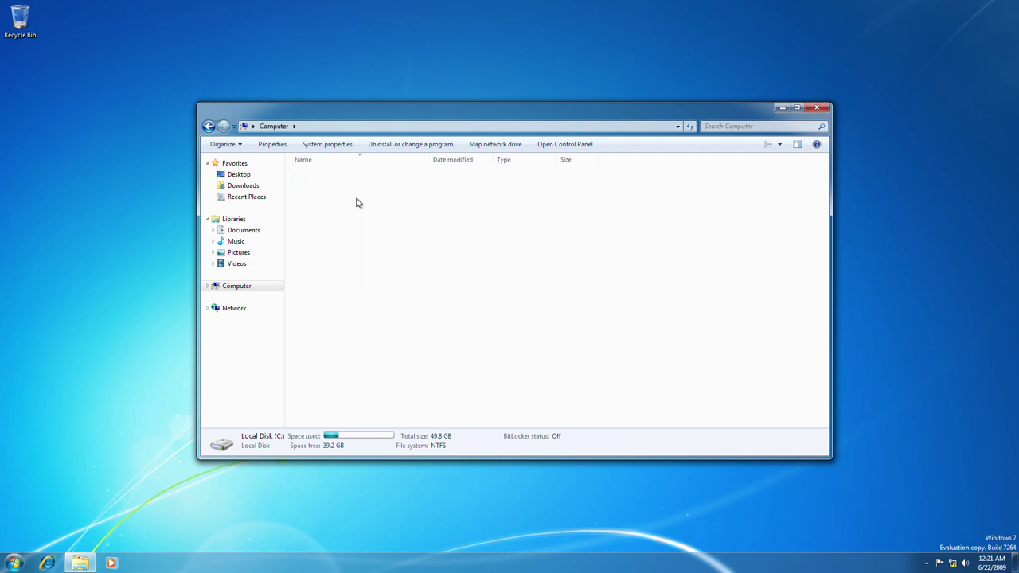
pyautogui.click(357, 199)
pyautogui.doubleClick(343, 220)
pyautogui.scroll(-18, 379, 282)
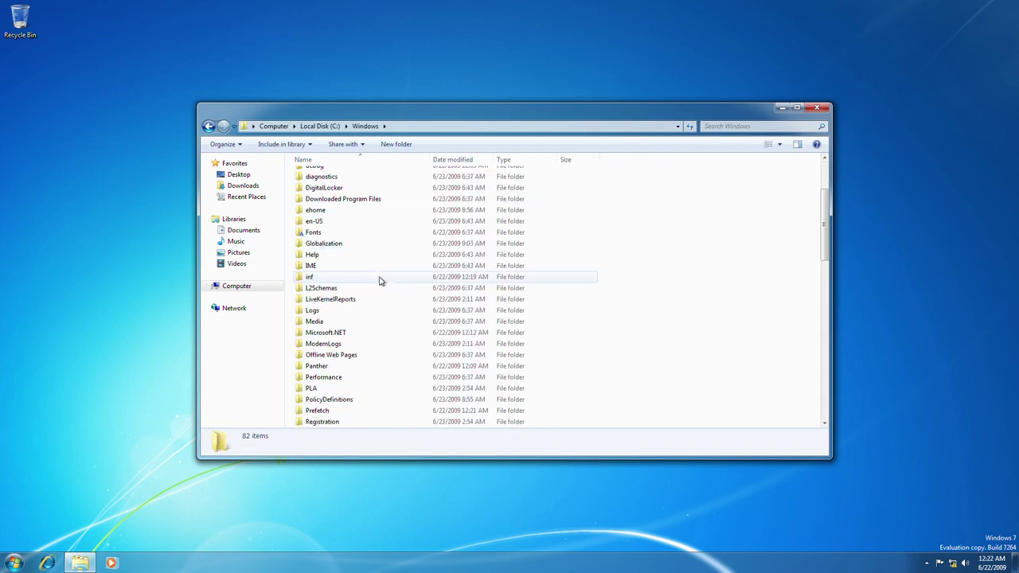
pyautogui.scroll(10, 378, 283)
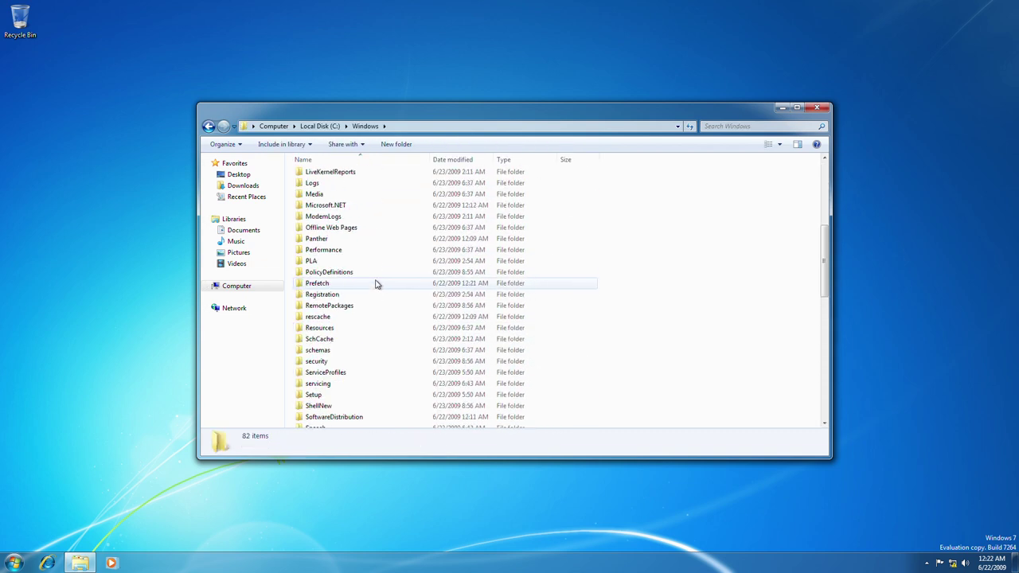
pyautogui.scroll(1, 348, 294)
pyautogui.doubleClick(338, 227)
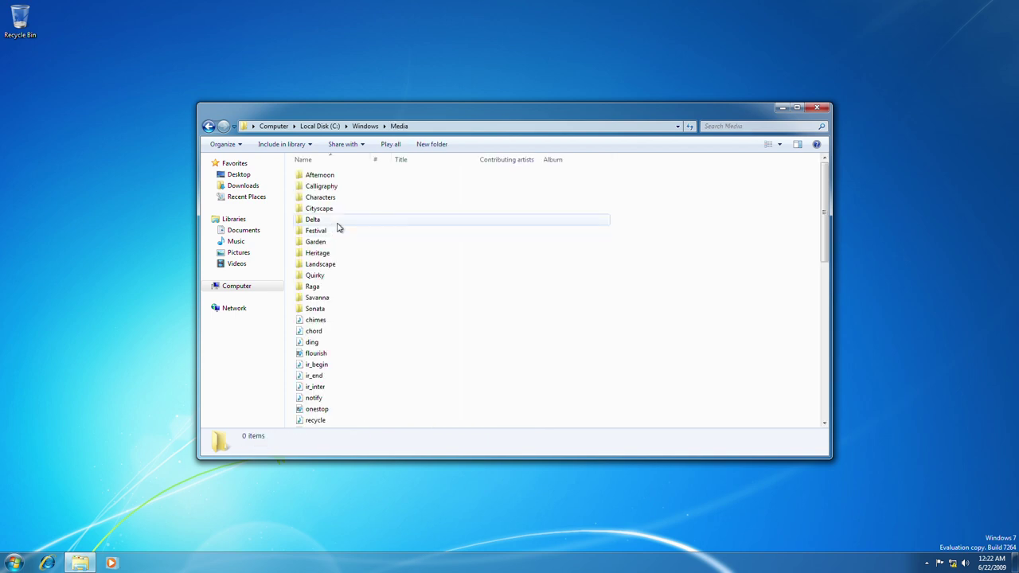
# Step: Play the chimes and chord files together, completing the initial Windows Media Player setup with Recommended settings
pyautogui.scroll(-2, 350, 315)
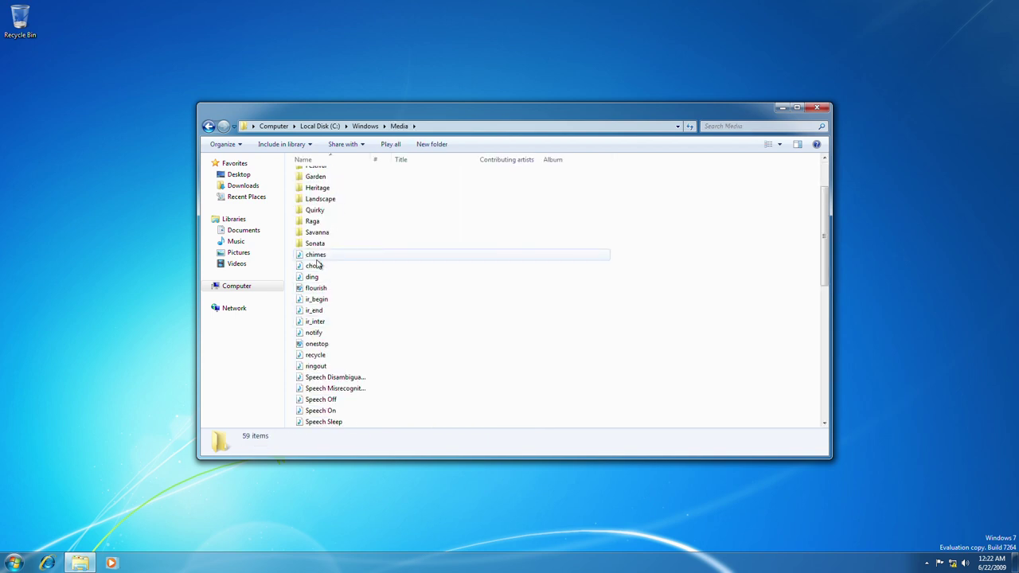
pyautogui.moveTo(624, 258); pyautogui.dragTo(604, 270)
pyautogui.press('Return')
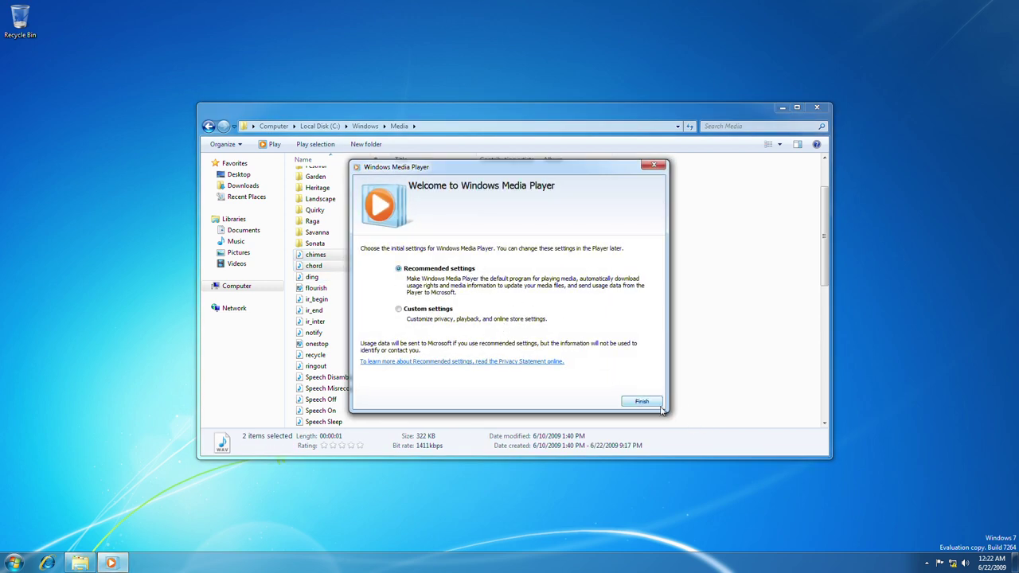
pyautogui.click(658, 405)
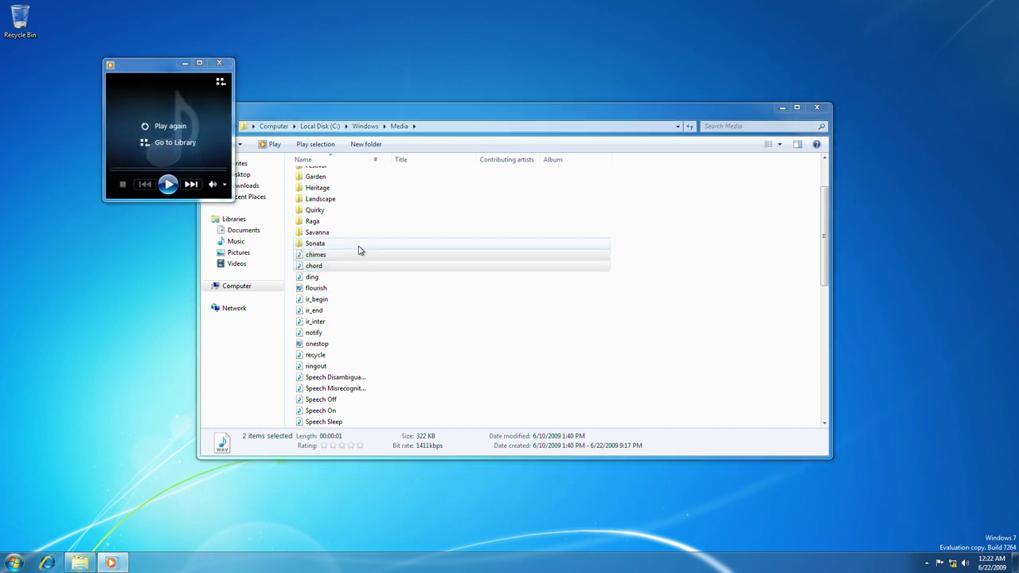
# Step: Play the chord, ding, ir_begin, ir_end, ir_inter, notify, recycle and ringout sounds one after another
pyautogui.doubleClick(328, 268)
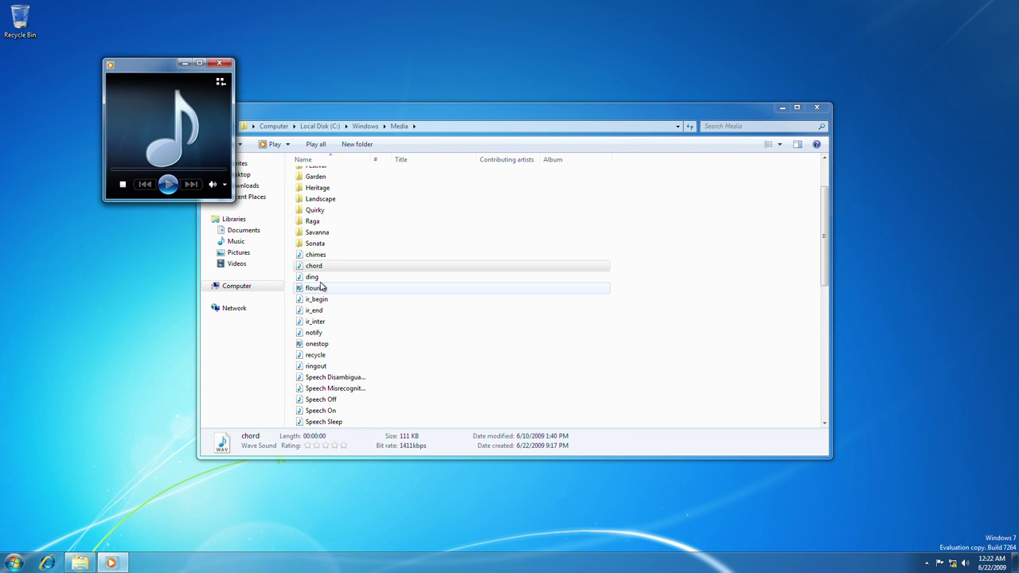
pyautogui.doubleClick(327, 278)
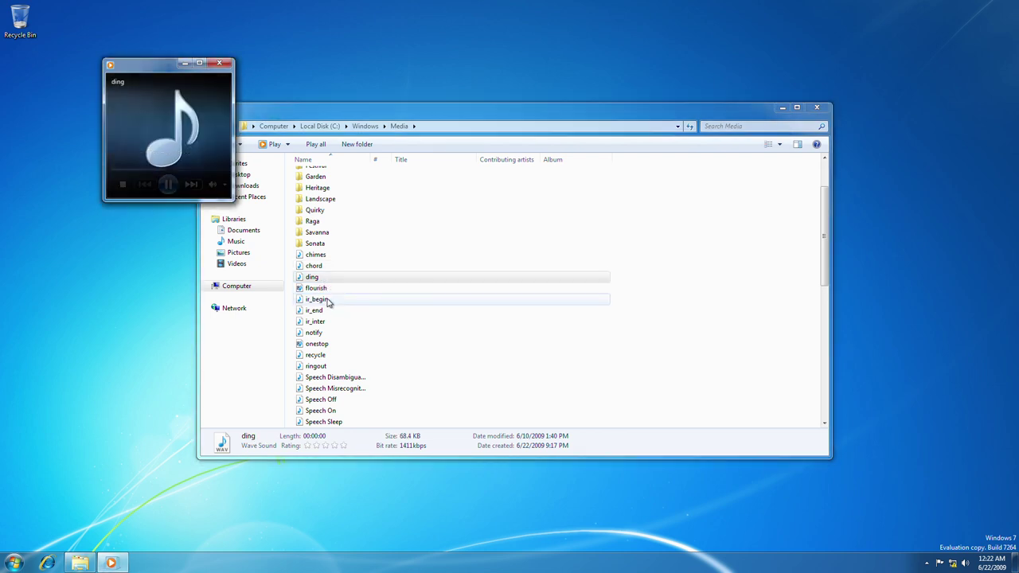
pyautogui.doubleClick(326, 301)
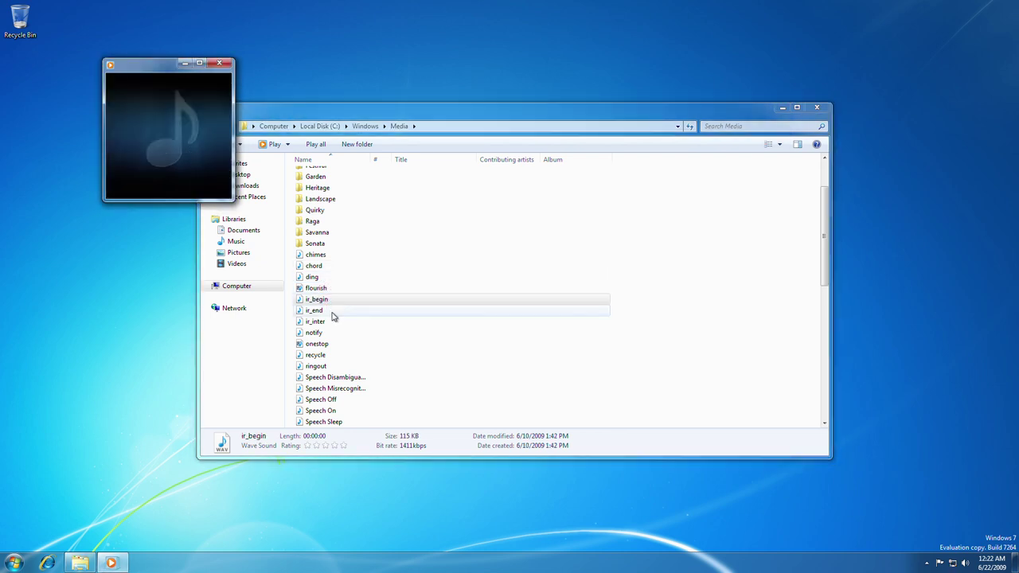
pyautogui.doubleClick(333, 311)
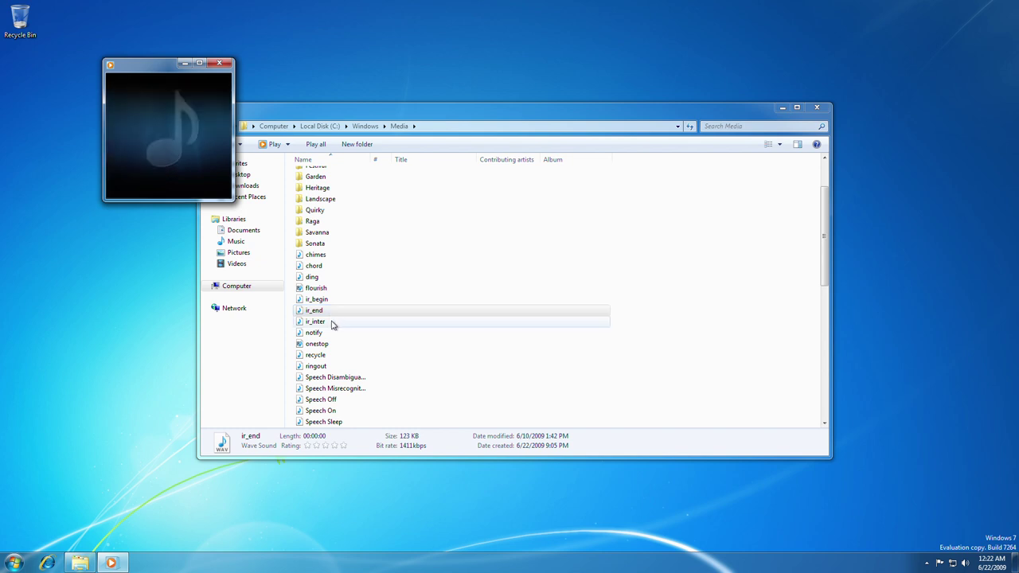
pyautogui.doubleClick(332, 322)
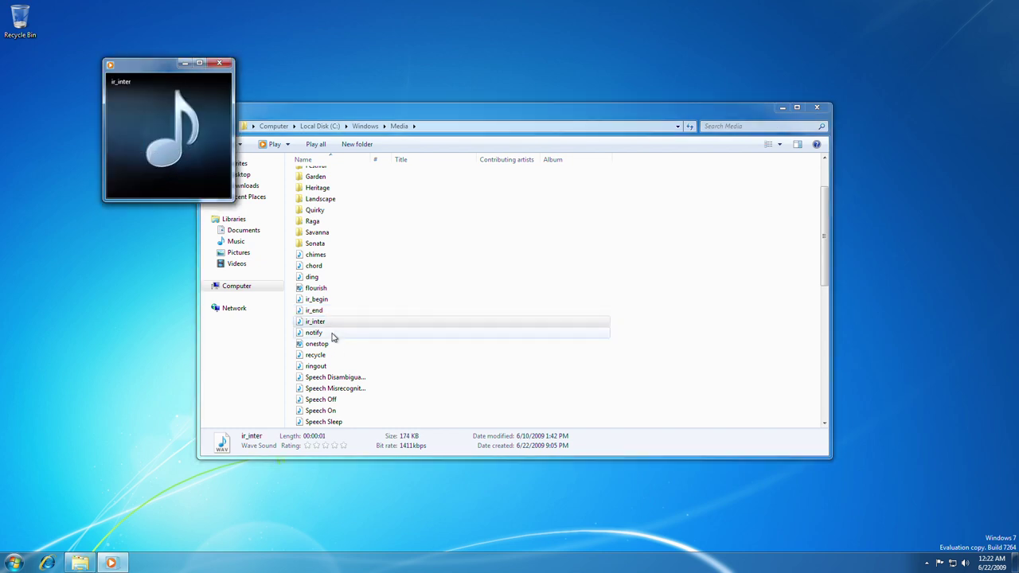
pyautogui.doubleClick(333, 335)
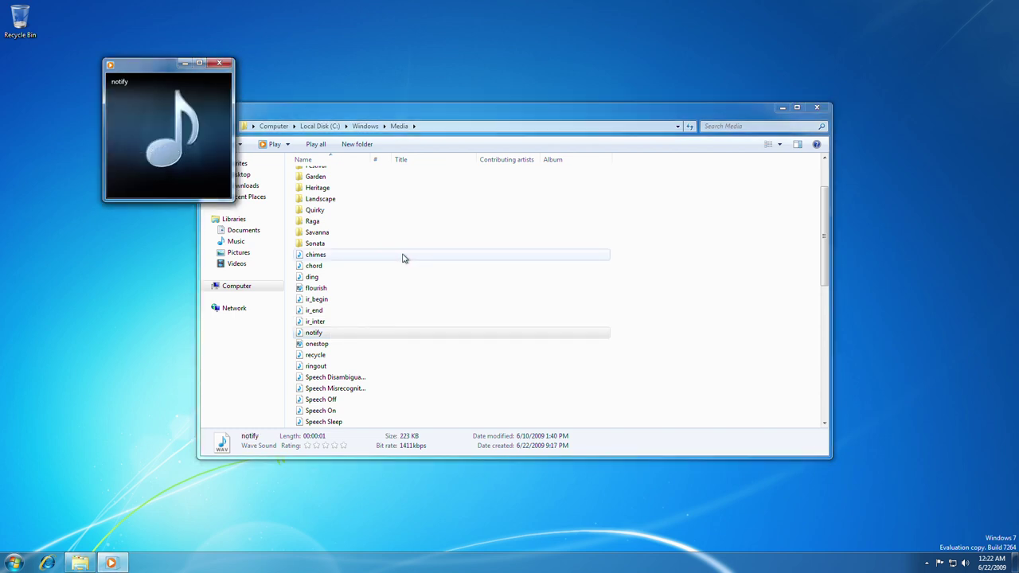
pyautogui.click(328, 356)
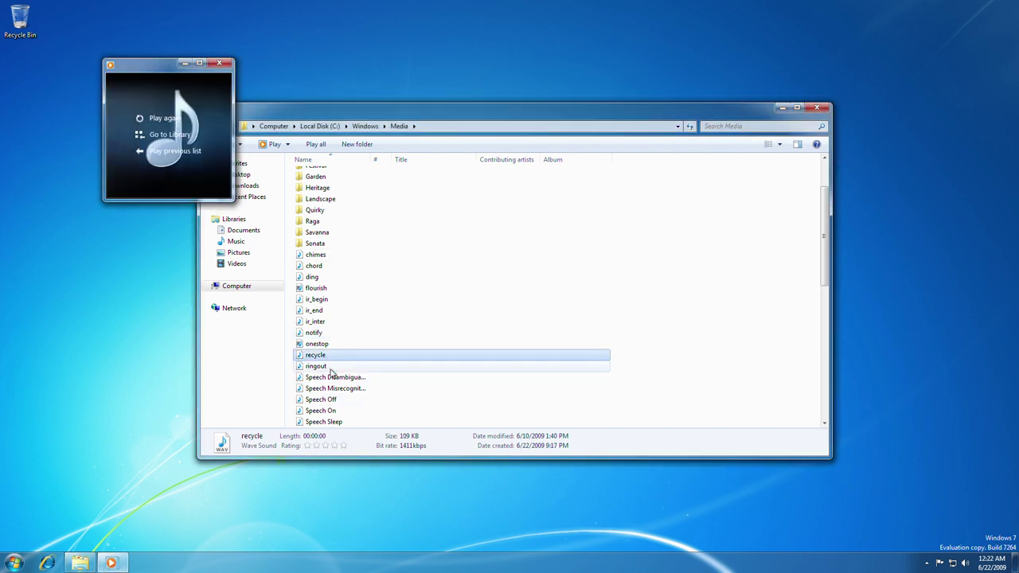
pyautogui.doubleClick(334, 367)
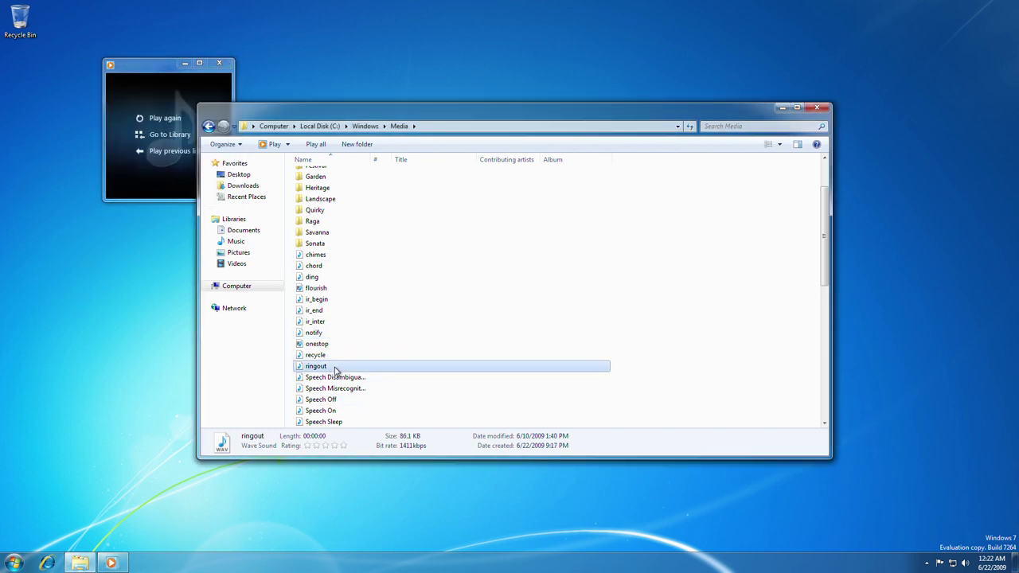
# Step: Play the five Speech sounds in list order, from Speech Disambiguation to Speech Sleep
pyautogui.doubleClick(376, 381)
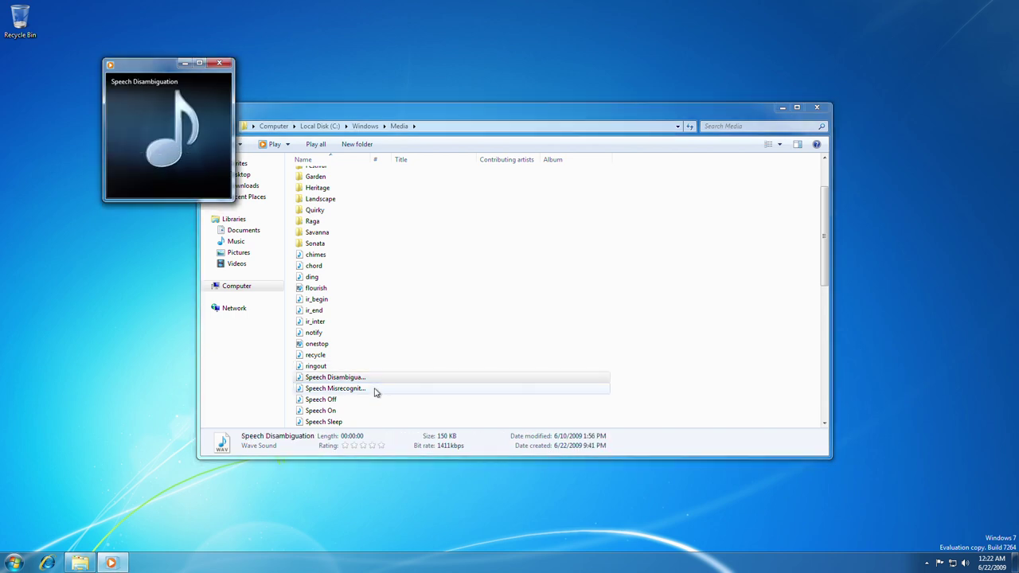
pyautogui.doubleClick(376, 390)
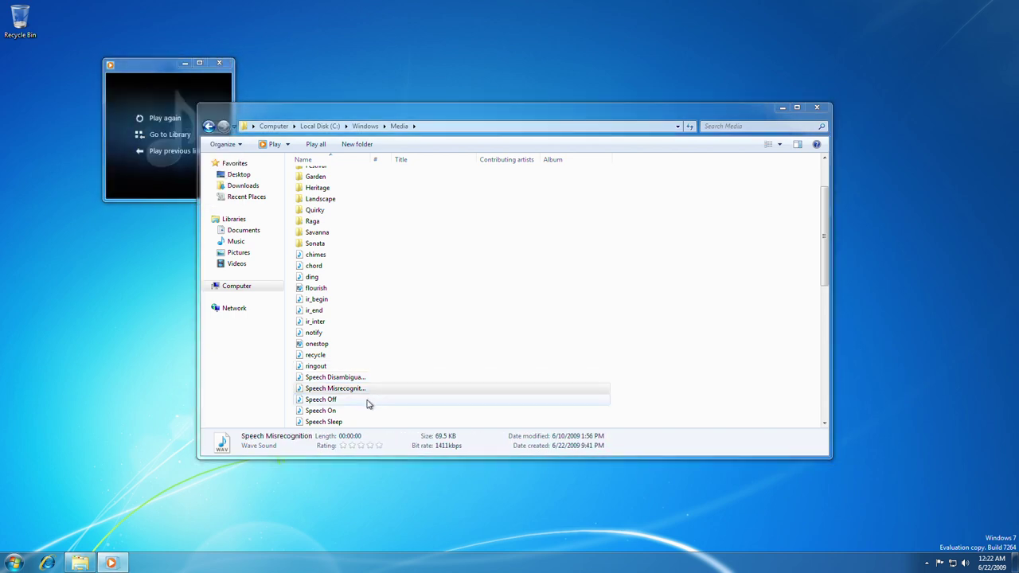
pyautogui.doubleClick(369, 403)
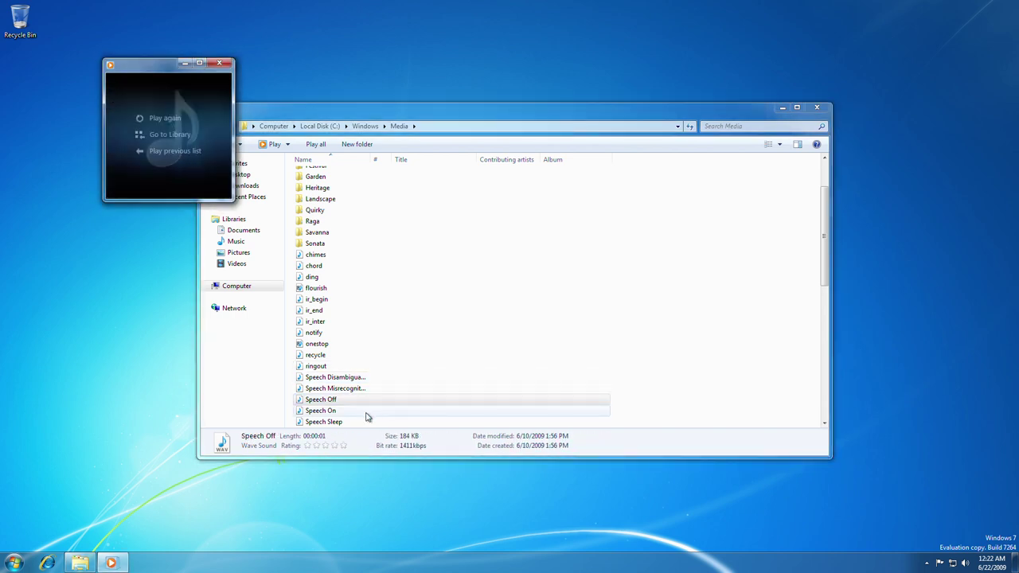
pyautogui.doubleClick(367, 414)
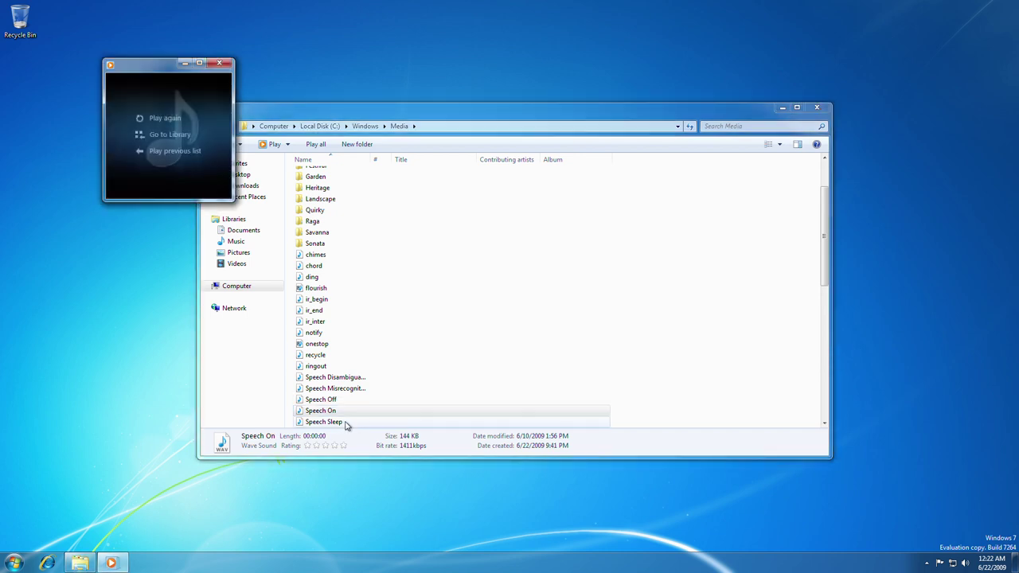
pyautogui.doubleClick(345, 423)
# Step: Play the tada, Windows Balloon, Windows Battery Critical and Windows Battery Low sounds
pyautogui.scroll(-5, 828, 249)
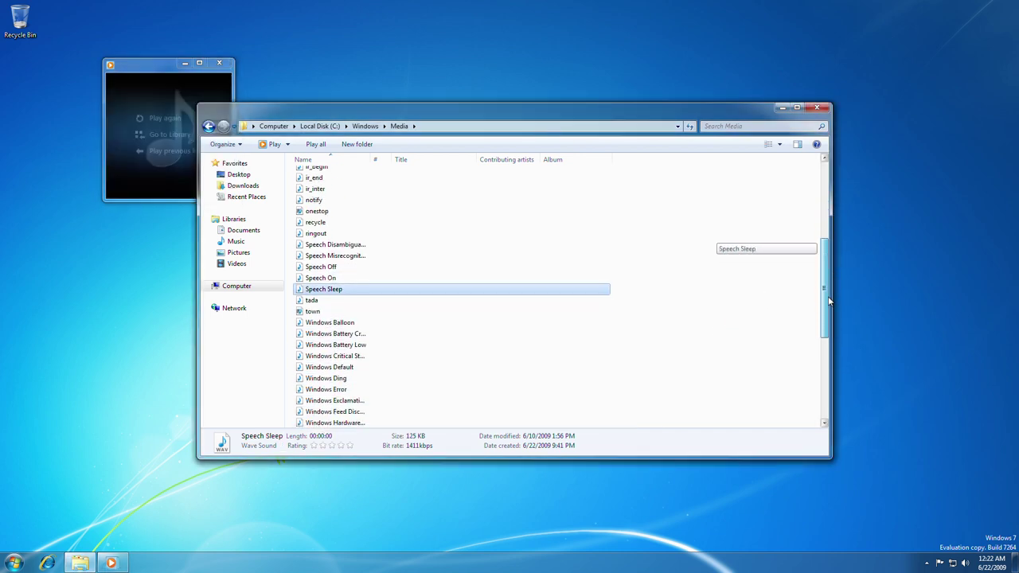
pyautogui.doubleClick(346, 275)
pyautogui.click(825, 393)
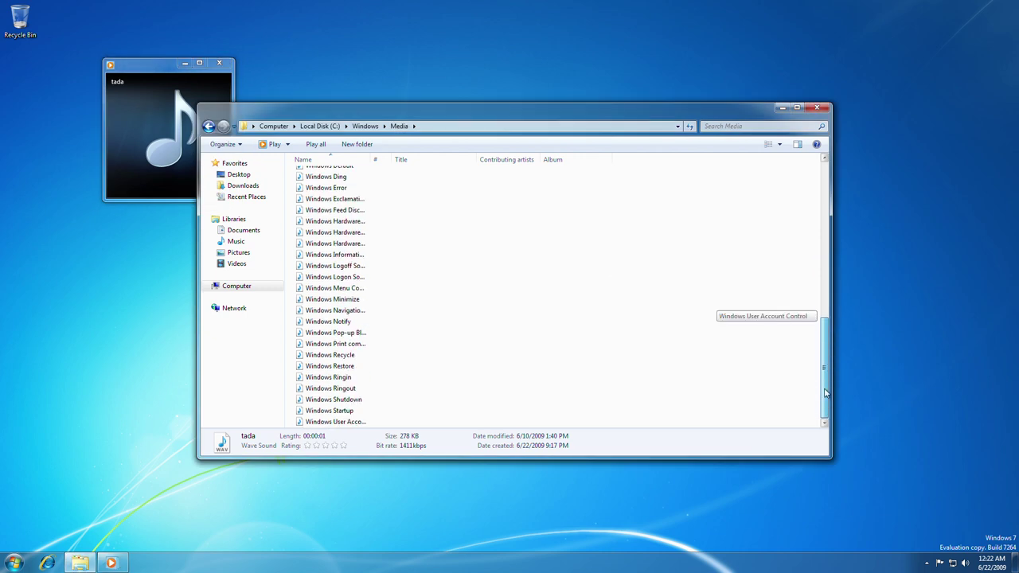
pyautogui.scroll(2, 823, 392)
pyautogui.click(810, 358)
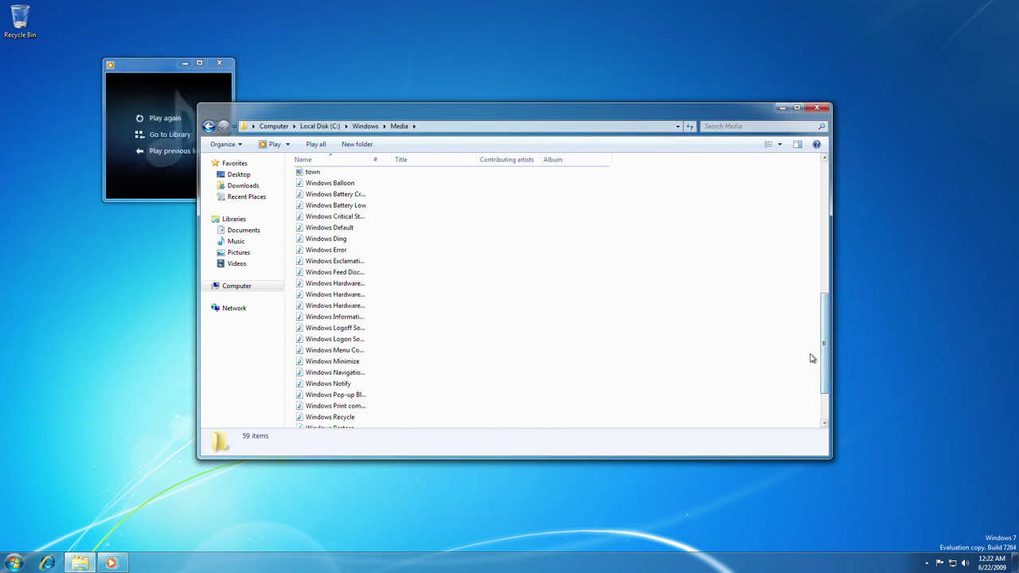
pyautogui.click(367, 184)
pyautogui.doubleClick(367, 184)
pyautogui.doubleClick(367, 198)
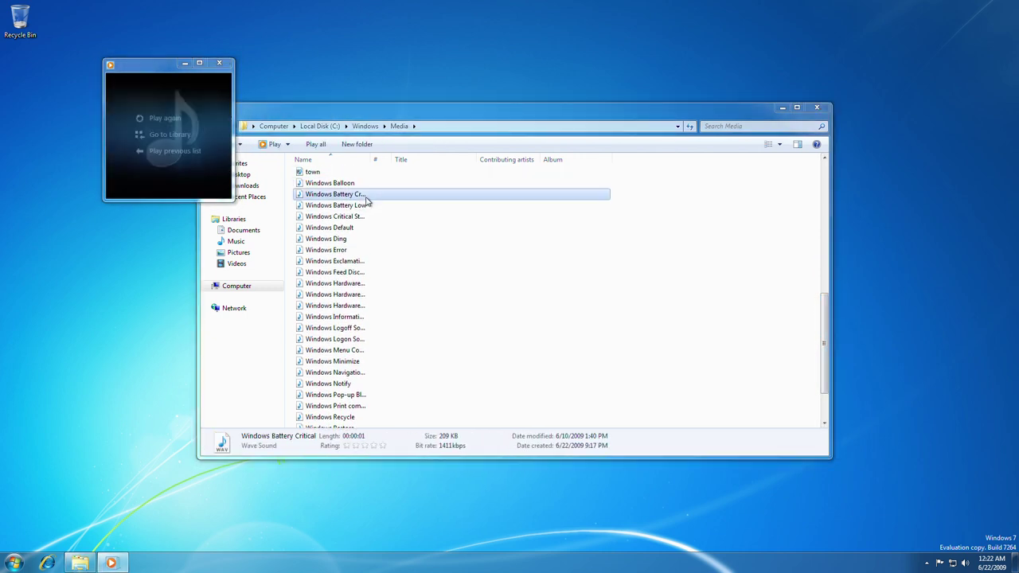
pyautogui.doubleClick(372, 207)
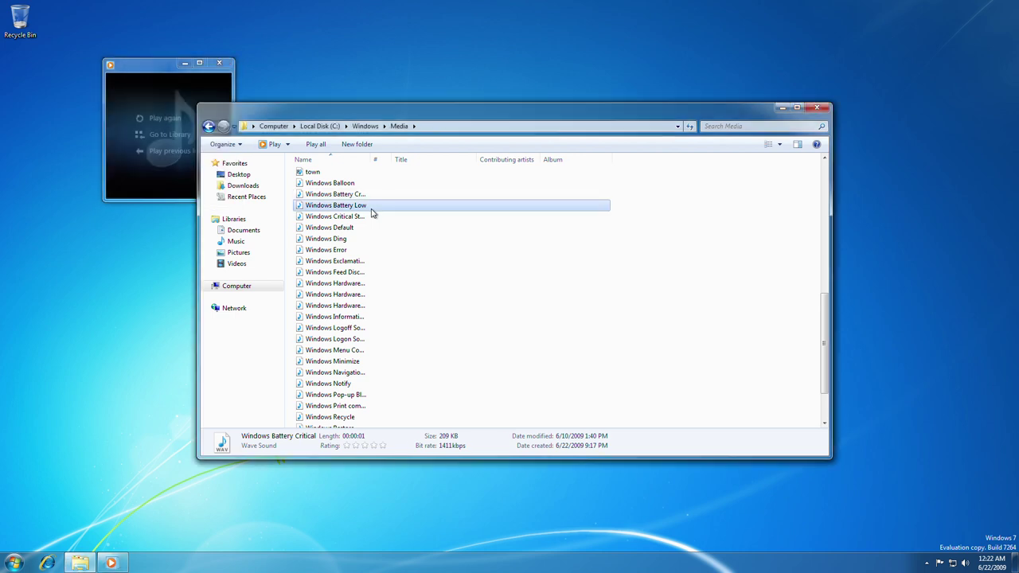
# Step: Play each Windows sound in list order from Windows Critical Stop to Windows Hardware Insert
pyautogui.doubleClick(379, 218)
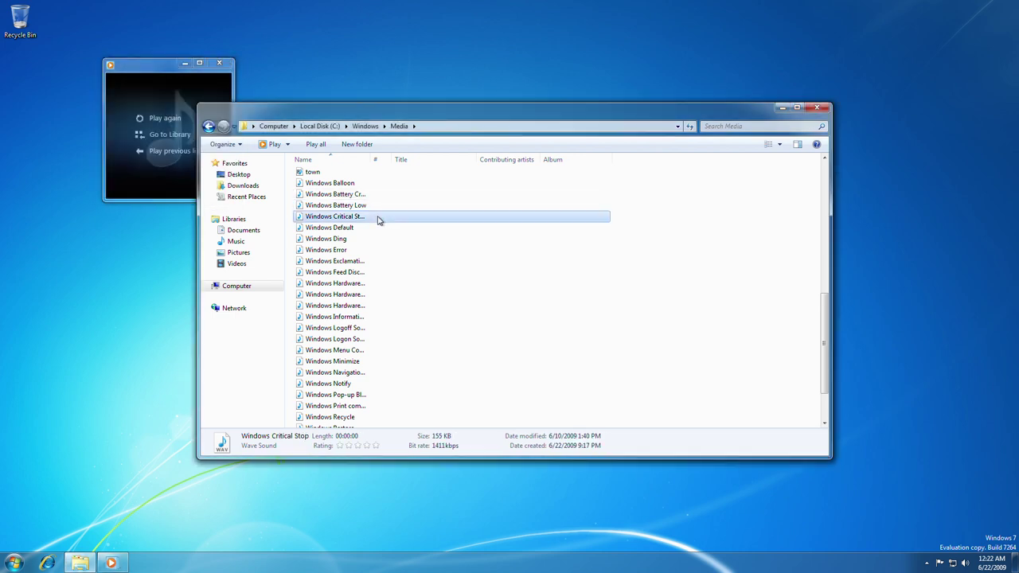
pyautogui.doubleClick(383, 230)
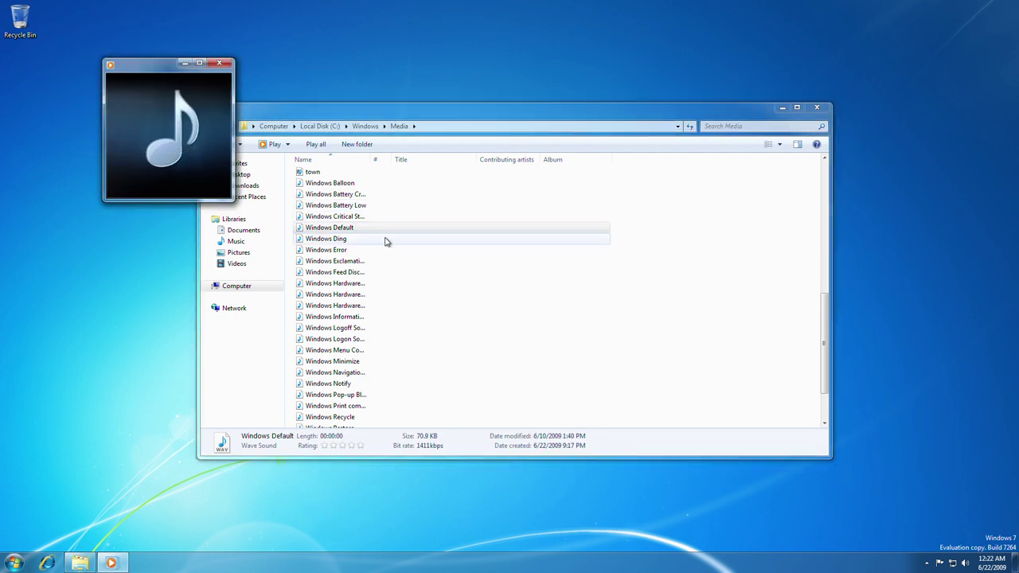
pyautogui.doubleClick(386, 240)
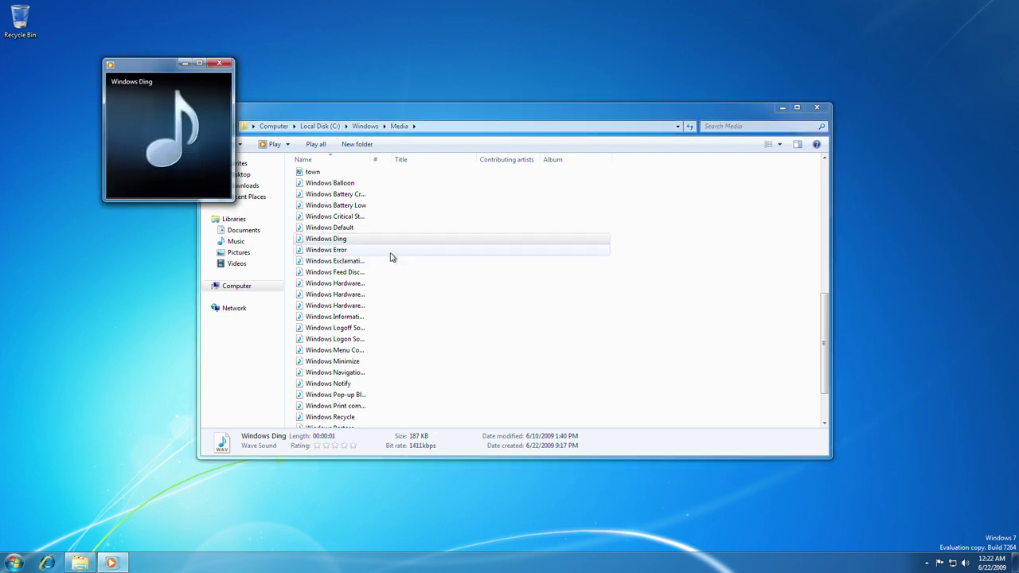
pyautogui.doubleClick(391, 252)
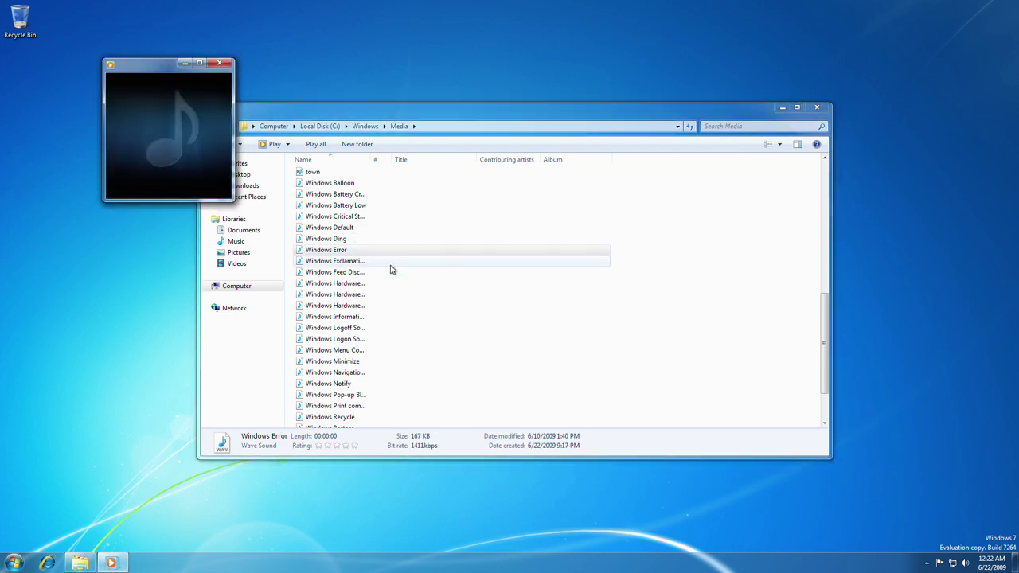
pyautogui.doubleClick(390, 264)
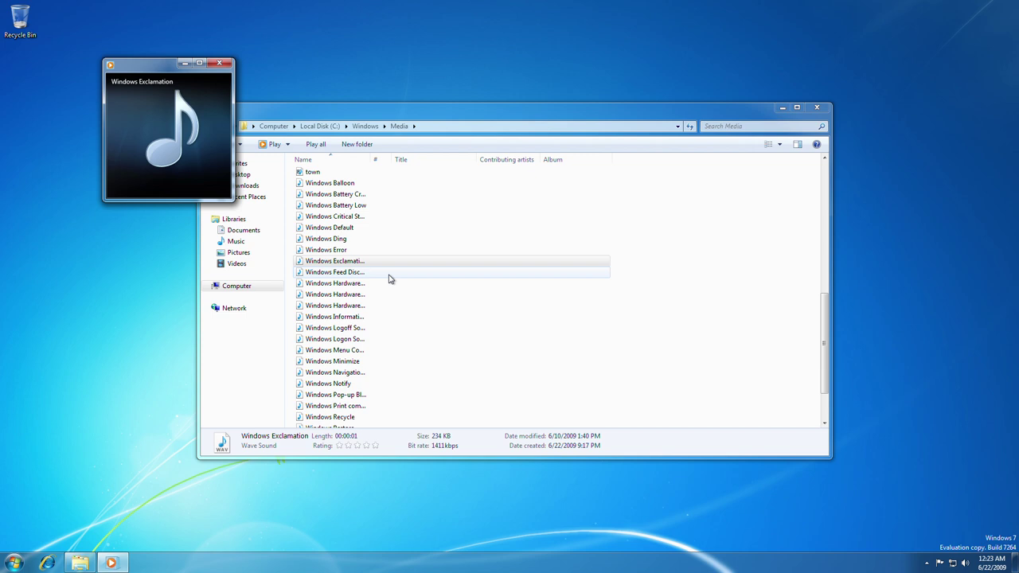
pyautogui.doubleClick(389, 273)
pyautogui.doubleClick(390, 284)
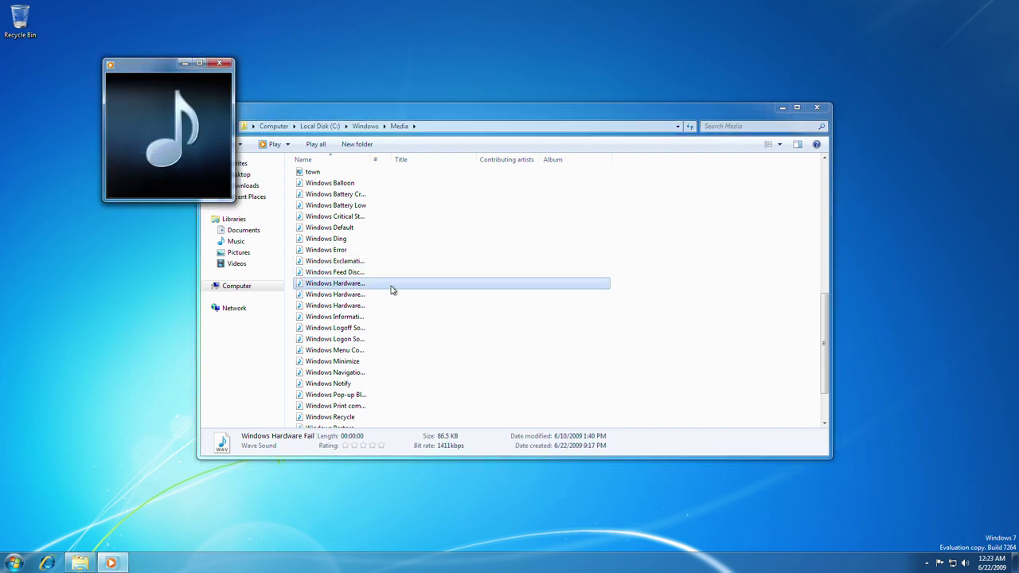
pyautogui.doubleClick(394, 294)
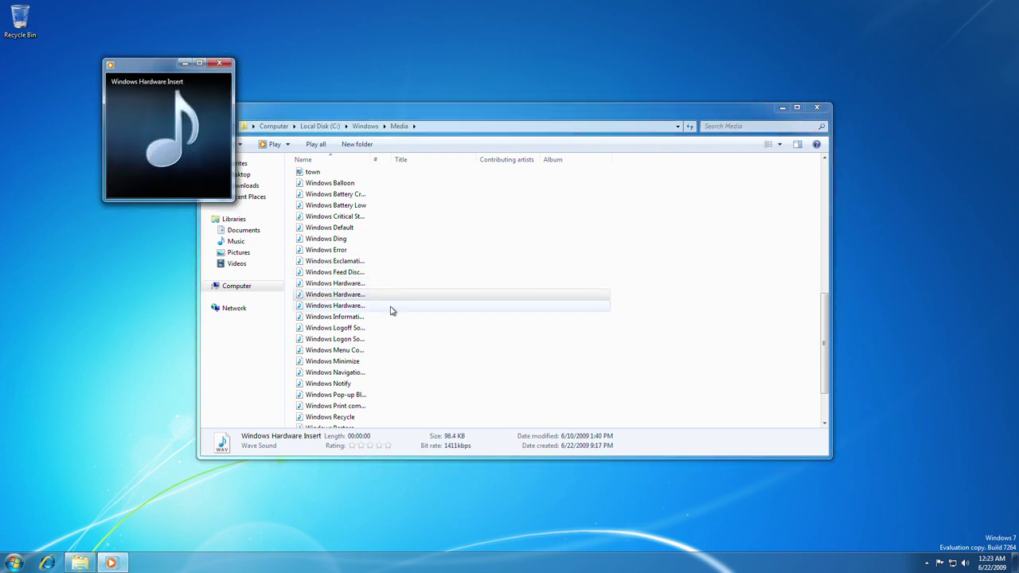
# Step: Play the Windows sounds in list order from Windows Hardware Remove through Windows Logoff Sound to the Windows Logon sound
pyautogui.doubleClick(390, 309)
pyautogui.doubleClick(388, 318)
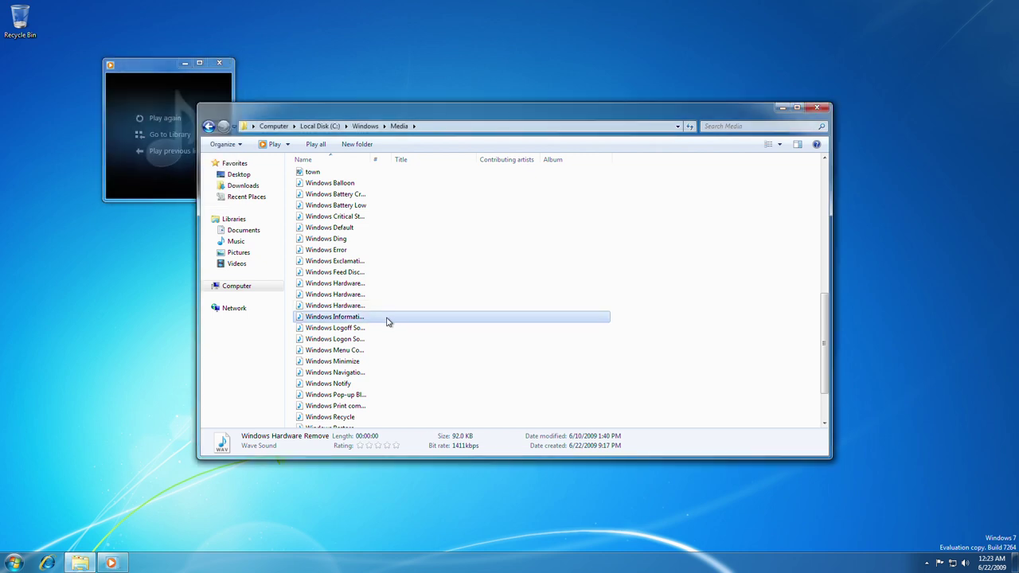
pyautogui.doubleClick(385, 328)
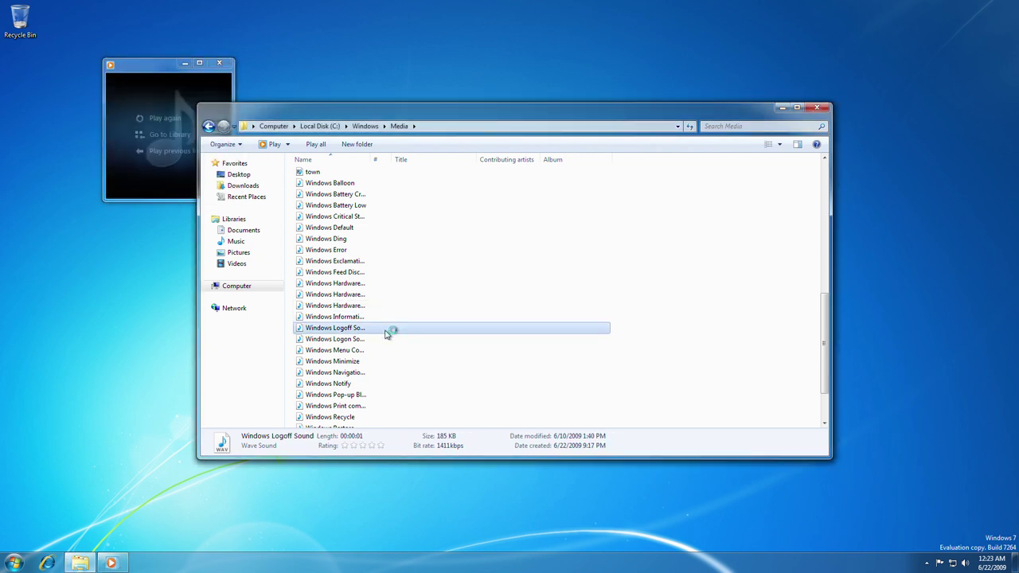
pyautogui.doubleClick(381, 340)
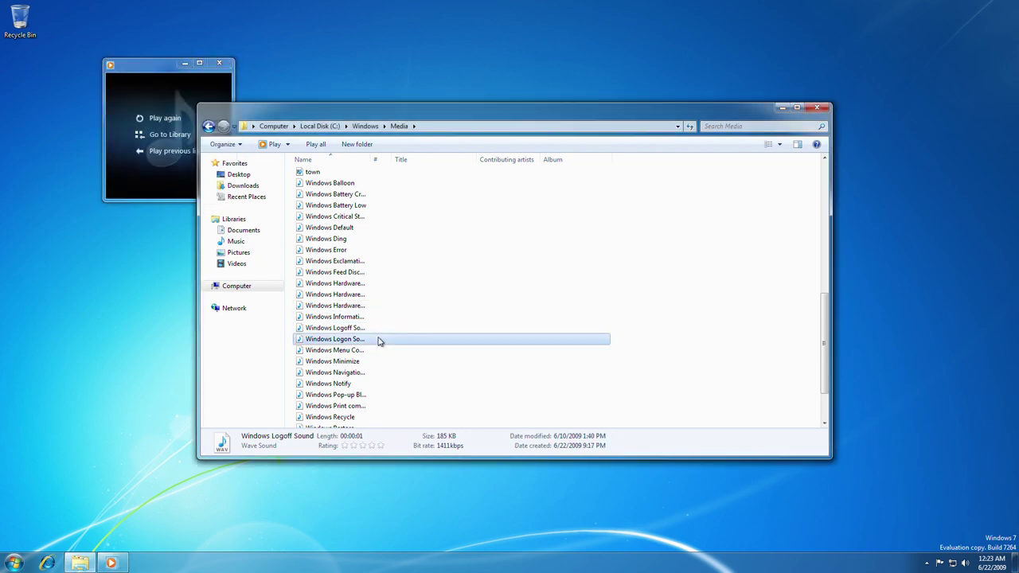
# Step: Play each sound in list order from Windows Menu Command to Windows Print complete
pyautogui.scroll(-1, 379, 339)
pyautogui.doubleClick(373, 323)
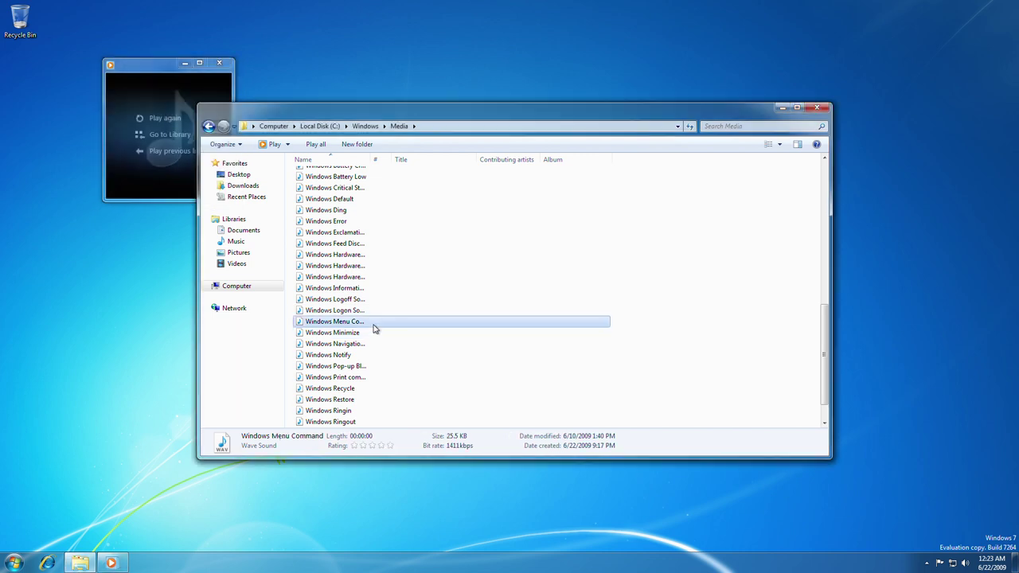
pyautogui.doubleClick(380, 334)
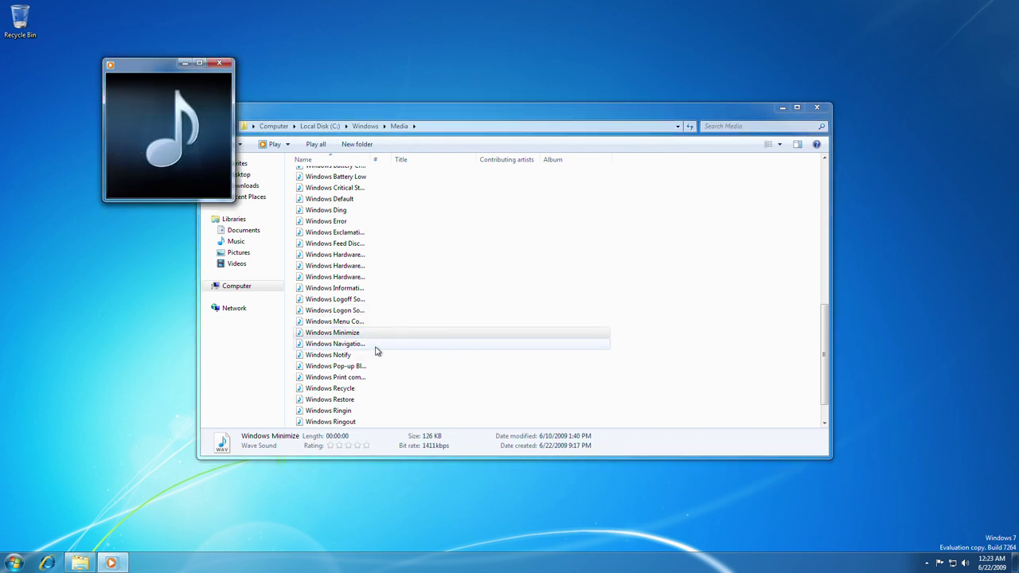
pyautogui.click(378, 347)
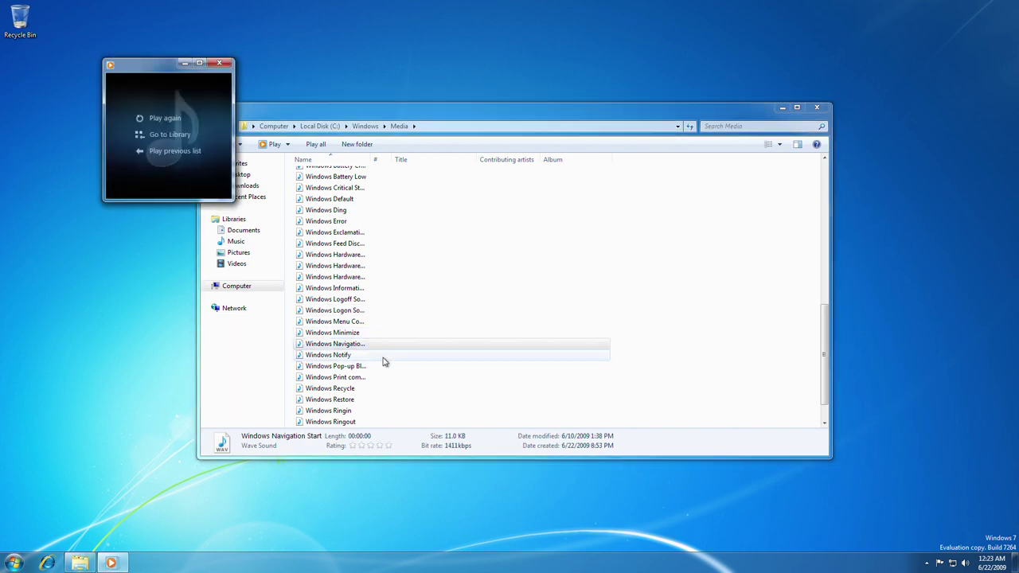
pyautogui.click(384, 358)
pyautogui.doubleClick(383, 357)
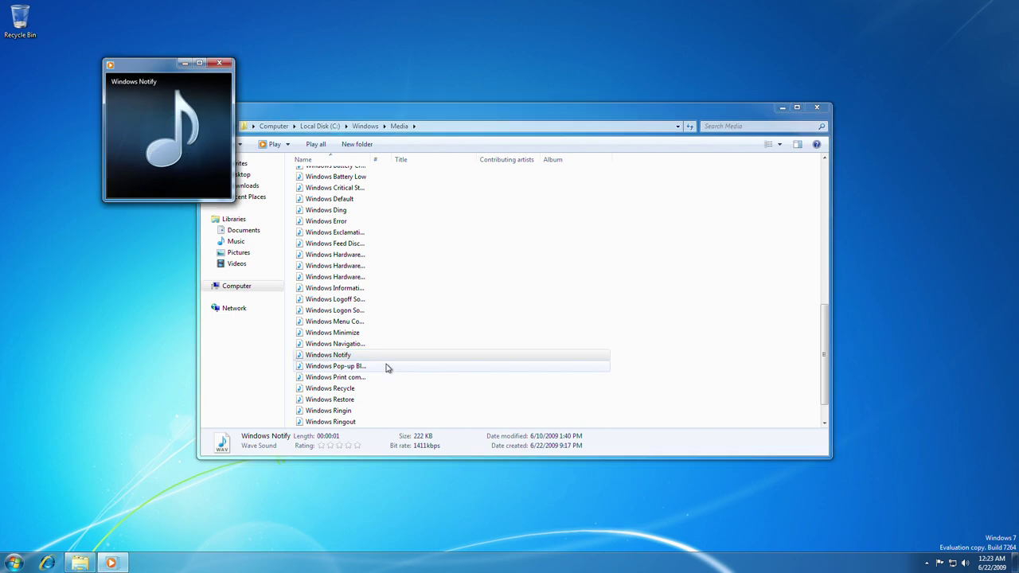
pyautogui.doubleClick(387, 367)
pyautogui.doubleClick(377, 381)
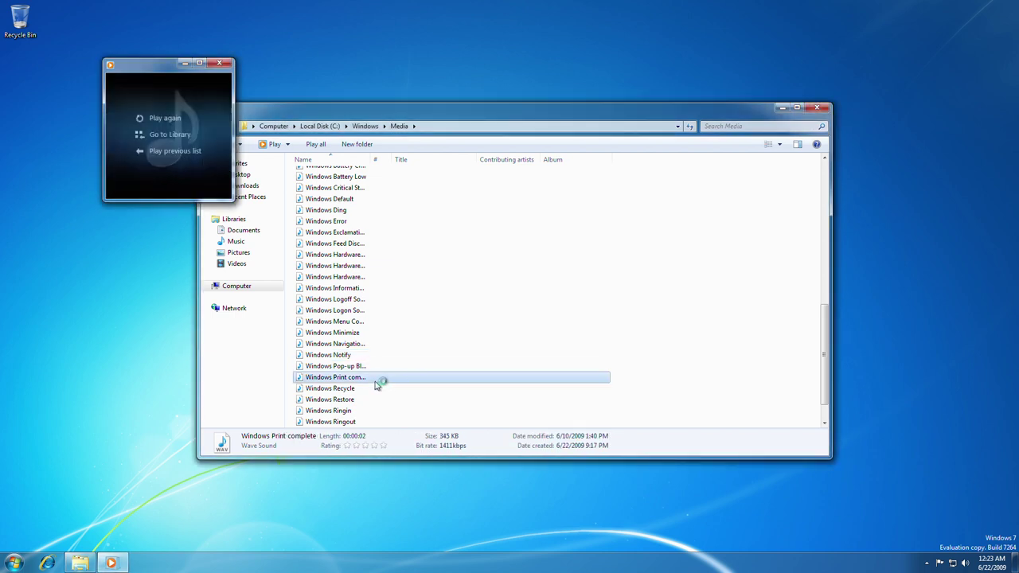
# Step: Play the Windows Recycle, Windows Restore, Windows Ringin and Windows Ringout sounds
pyautogui.click(358, 395)
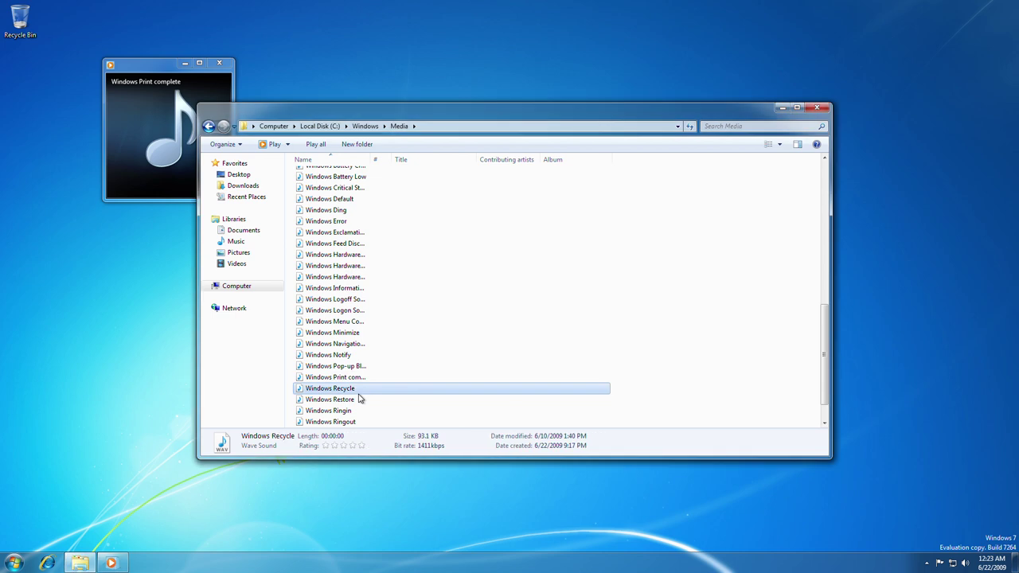
pyautogui.doubleClick(382, 402)
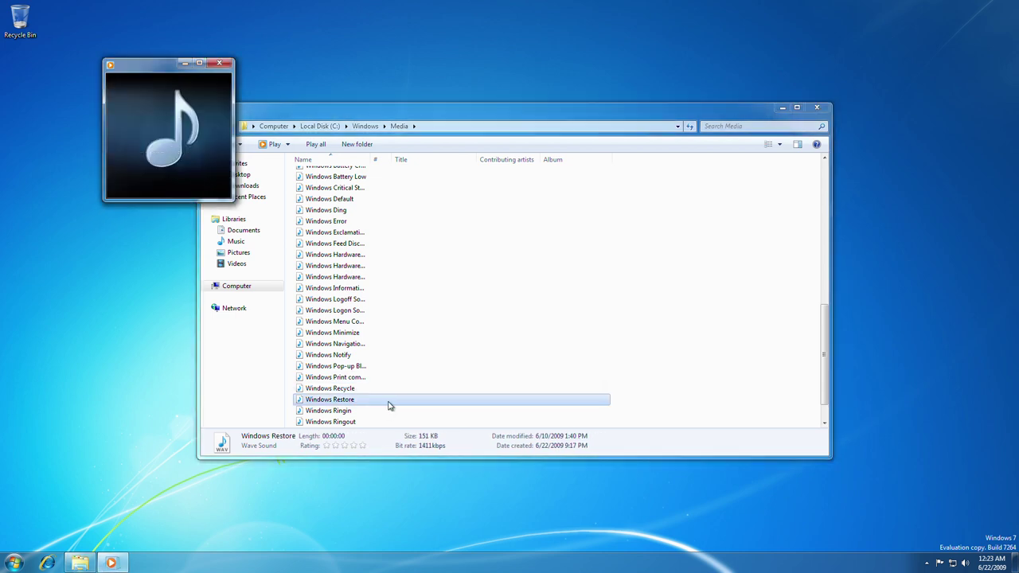
pyautogui.doubleClick(422, 410)
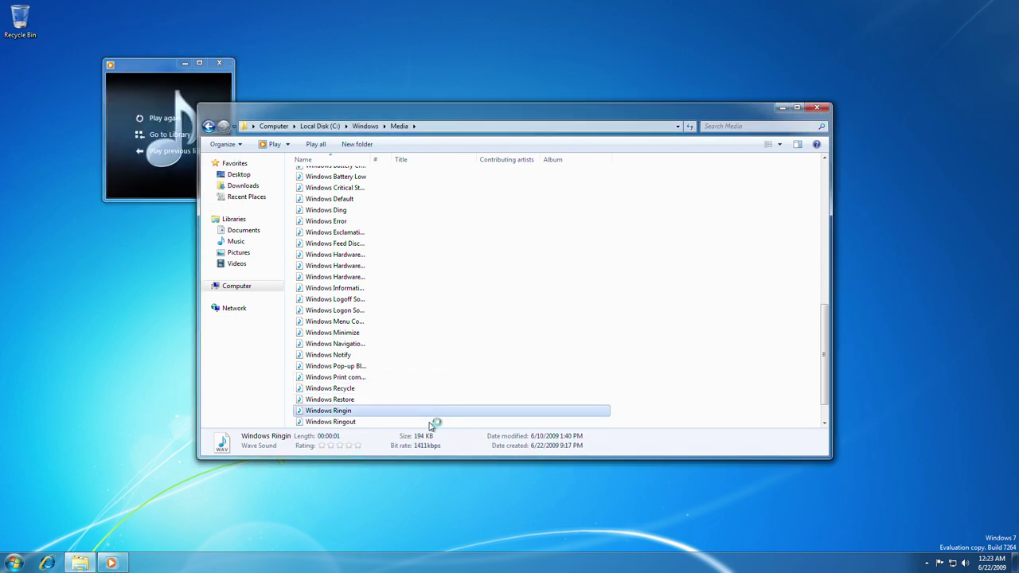
pyautogui.click(510, 423)
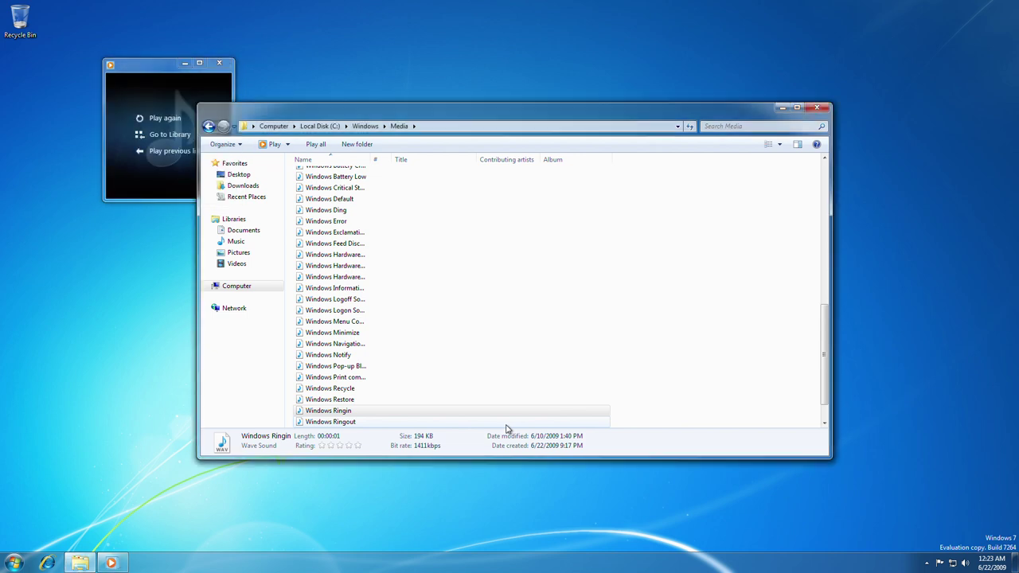
pyautogui.doubleClick(509, 423)
# Step: Play the last three sounds in the folder: Windows Shutdown, Windows Startup and Windows User Account Control
pyautogui.scroll(-1, 805, 409)
pyautogui.doubleClick(451, 400)
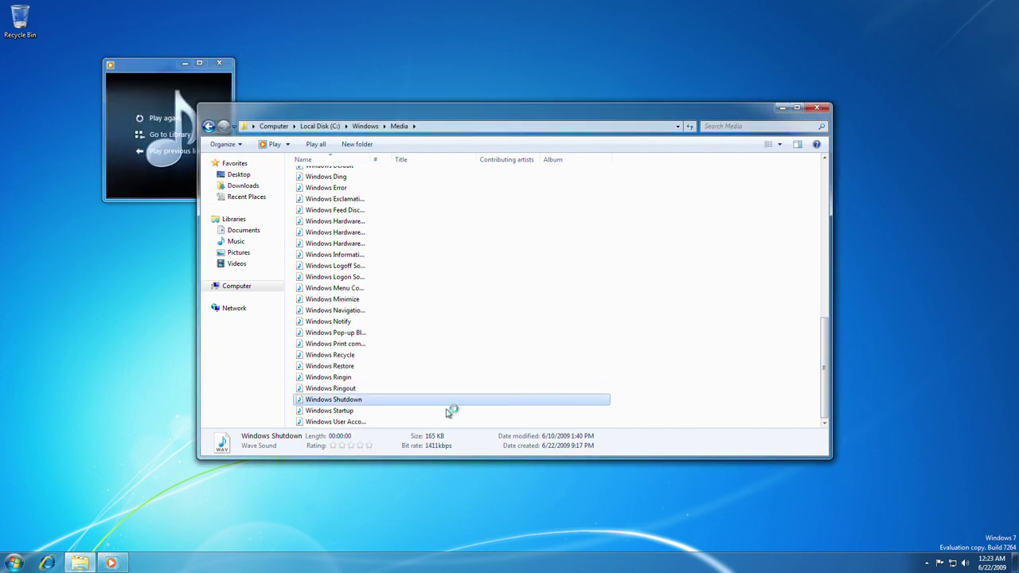
pyautogui.doubleClick(396, 412)
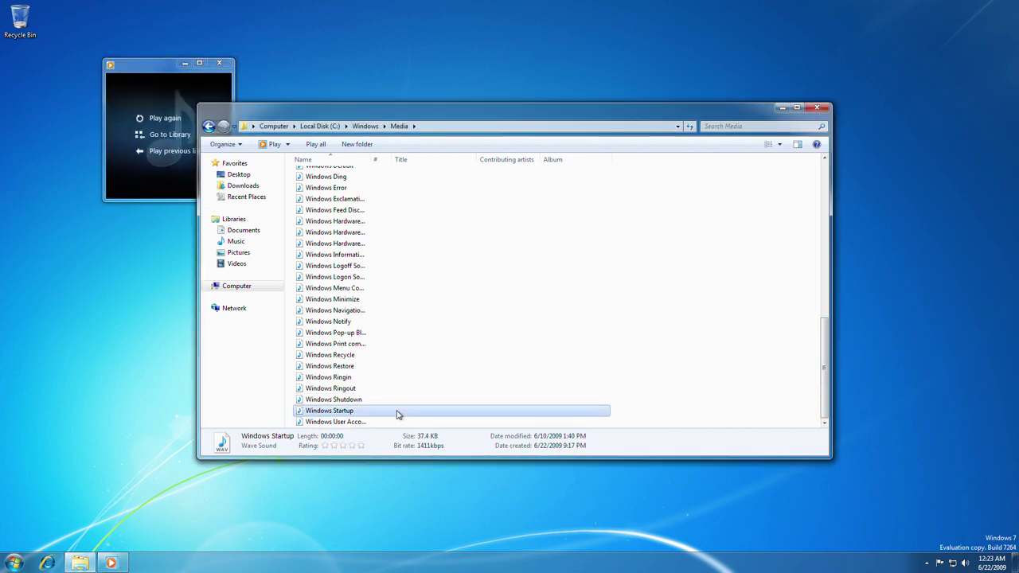
pyautogui.doubleClick(414, 423)
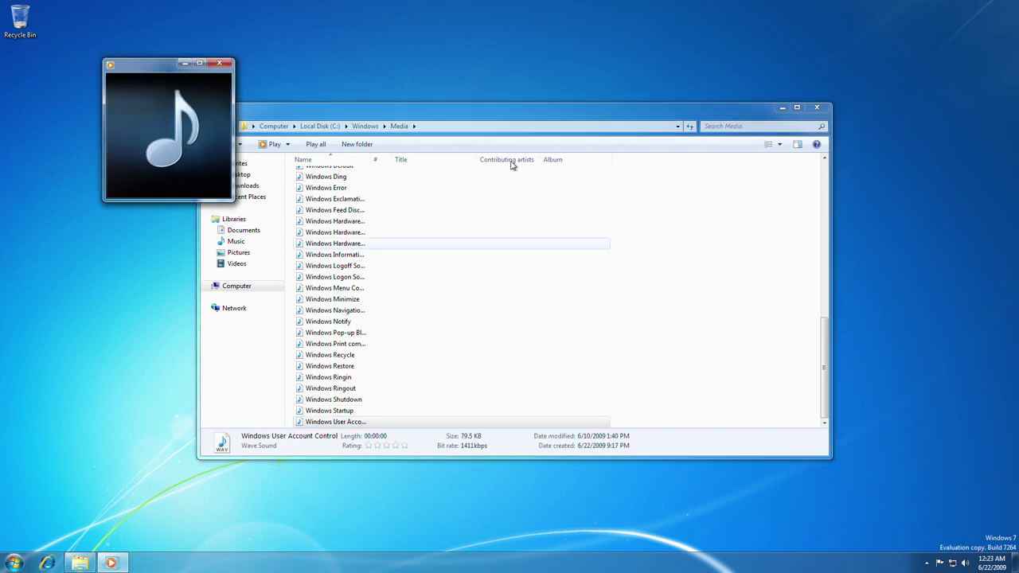
# Step: Close the media player and the Media folder window, and open the desktop's Personalization settings
pyautogui.hotkey('alt', 'F4')
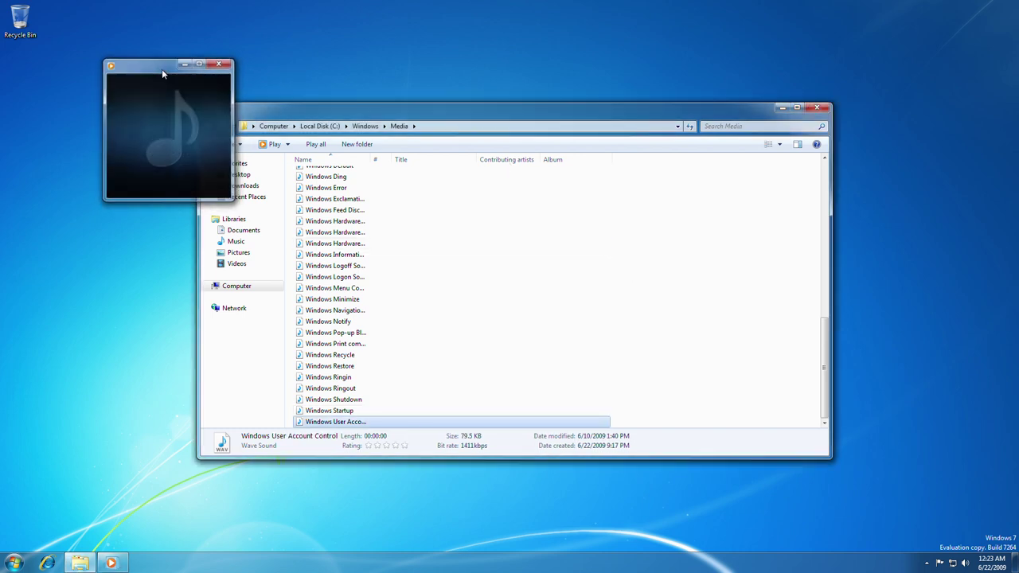
pyautogui.click(825, 109)
pyautogui.press('super')
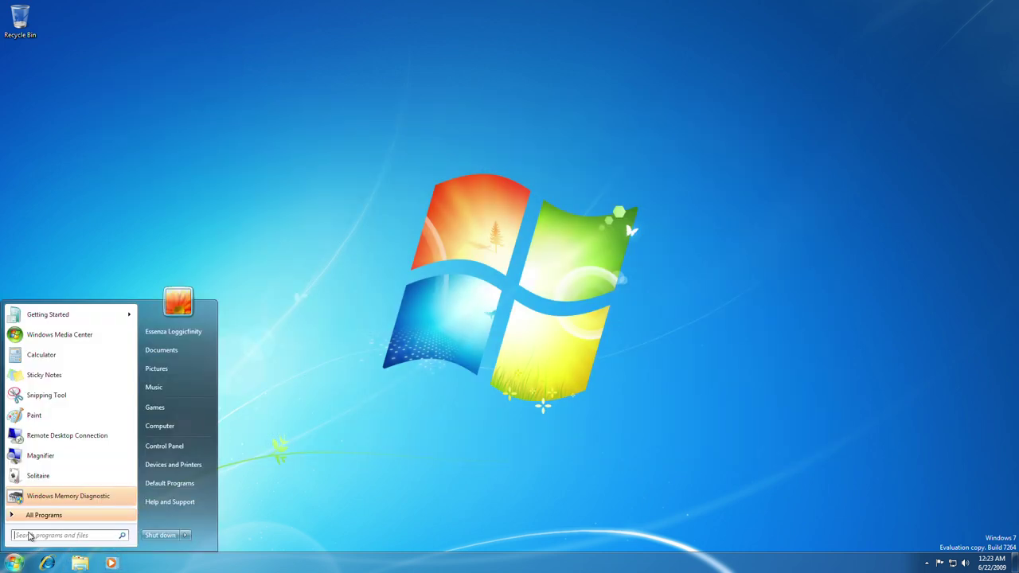
pyautogui.rightClick(349, 208)
pyautogui.click(378, 320)
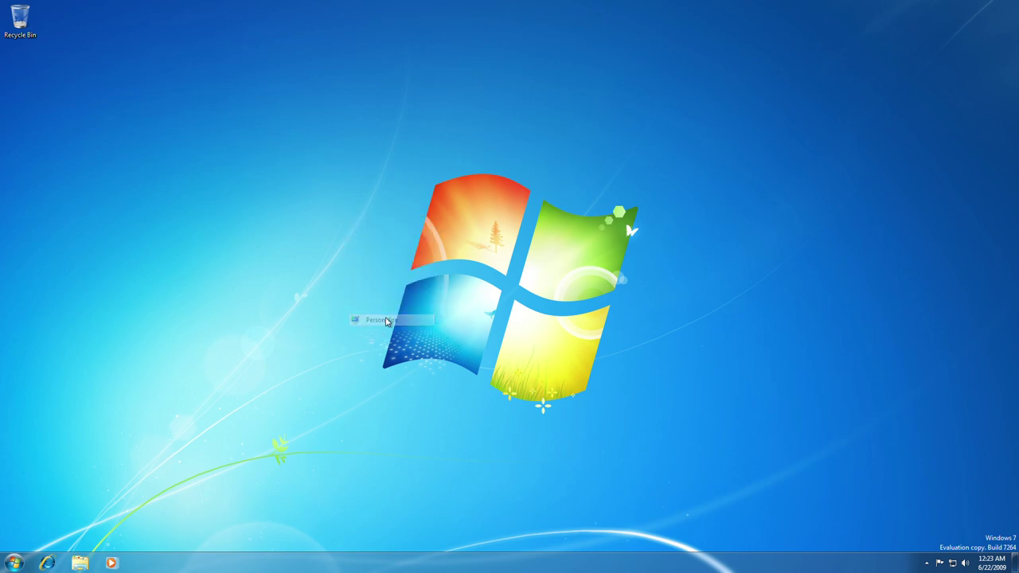
# Step: Move the Personalization window out of the way and cycle through all of the Architecture theme's desktop backgrounds
pyautogui.moveTo(516, 121); pyautogui.dragTo(518, 556)
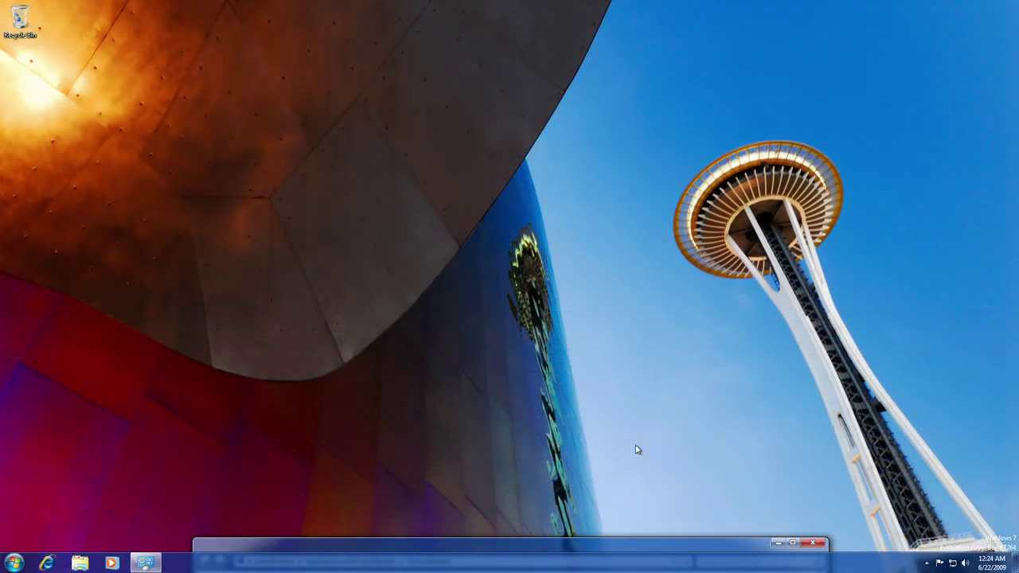
pyautogui.rightClick(470, 253)
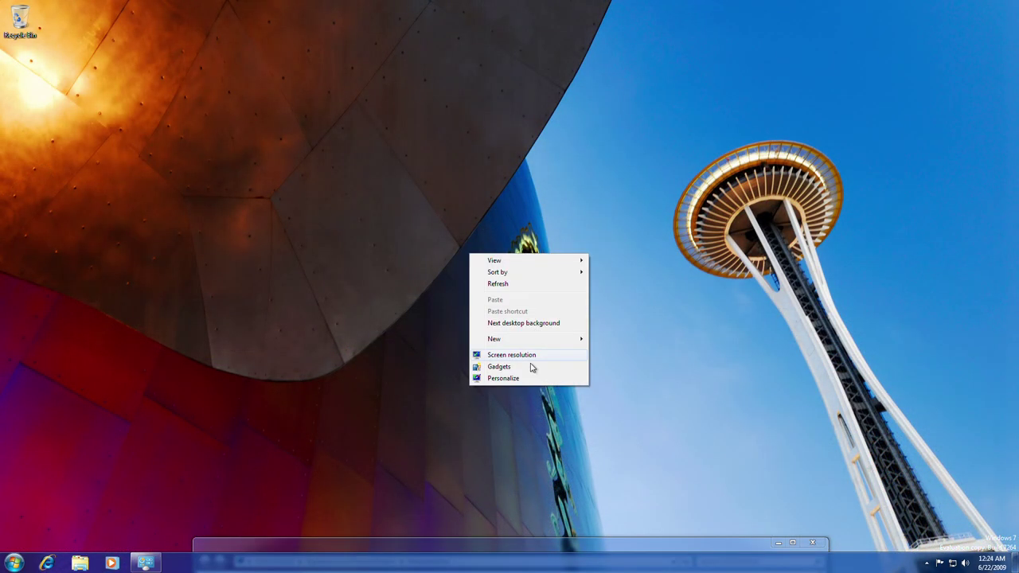
pyautogui.click(534, 332)
pyautogui.rightClick(552, 279)
pyautogui.click(593, 347)
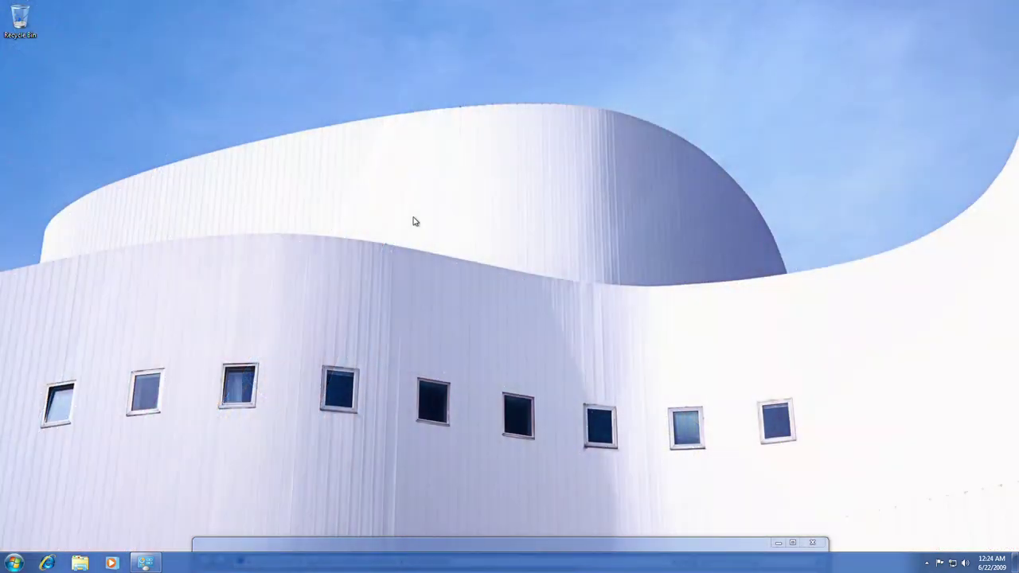
pyautogui.rightClick(414, 216)
pyautogui.click(443, 288)
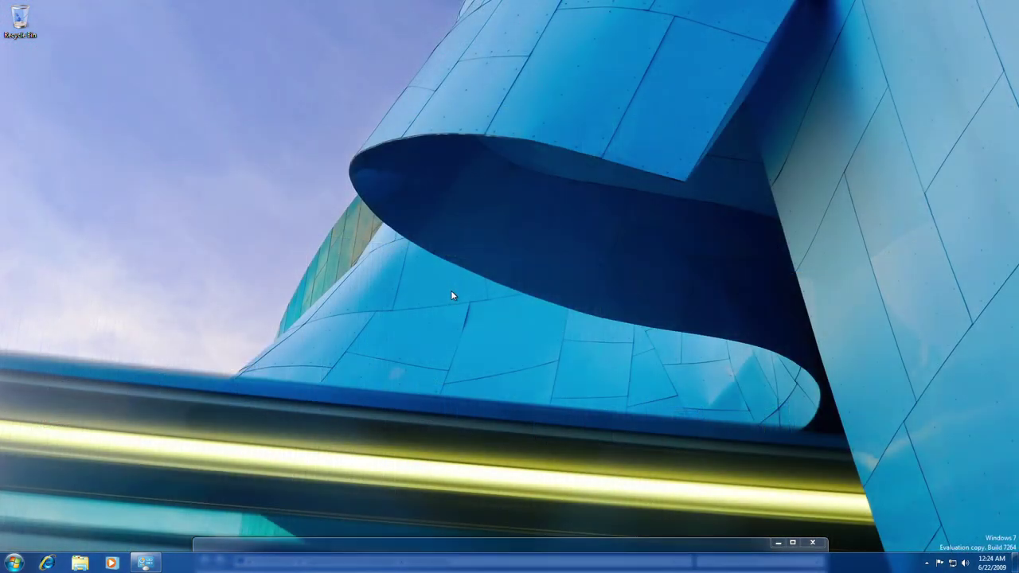
pyautogui.rightClick(451, 290)
pyautogui.click(503, 359)
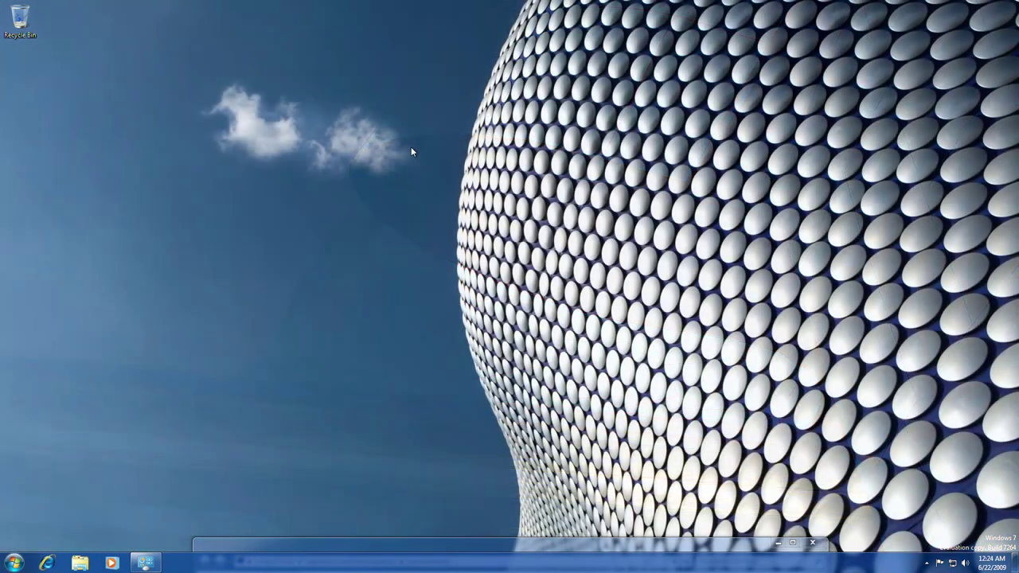
pyautogui.rightClick(411, 147)
pyautogui.click(464, 215)
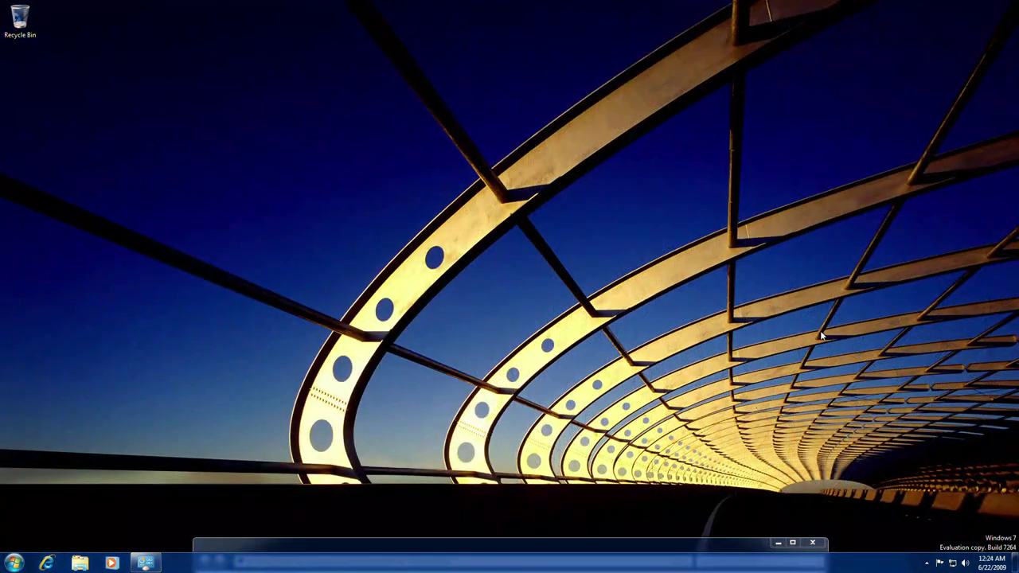
pyautogui.rightClick(521, 185)
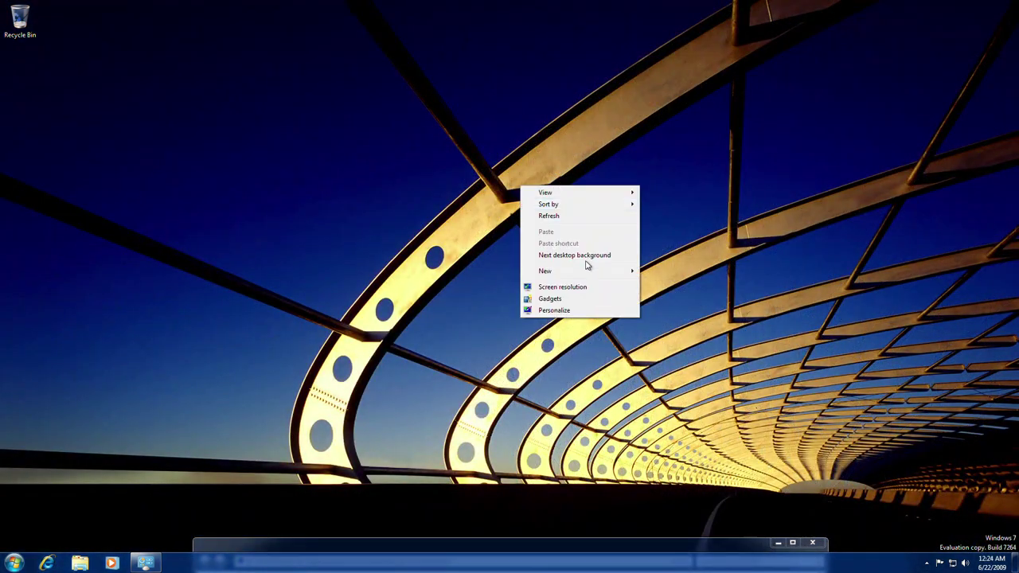
pyautogui.click(588, 263)
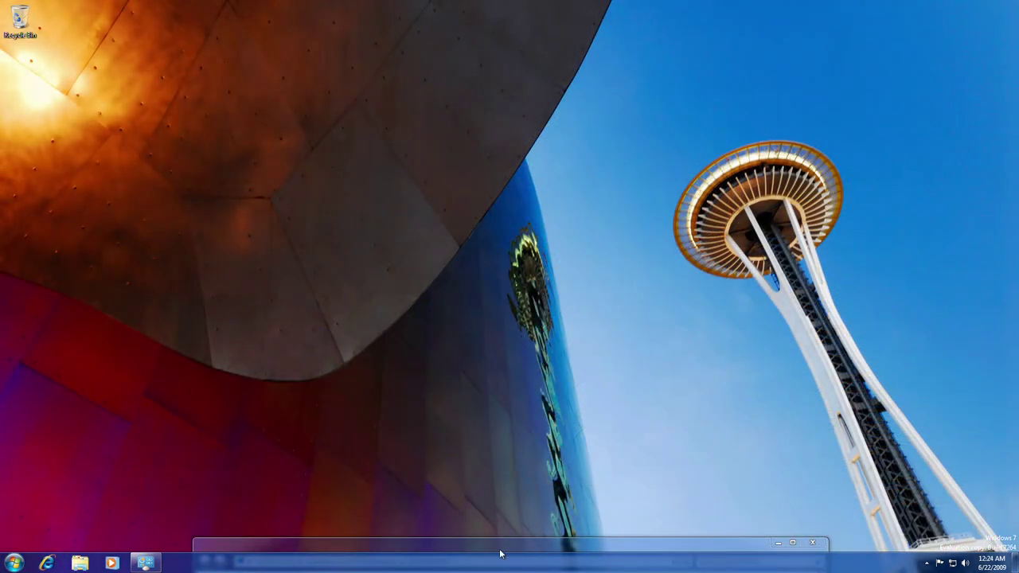
# Step: Bring the Personalization window back into view and apply the Windows Classic theme
pyautogui.click(500, 553)
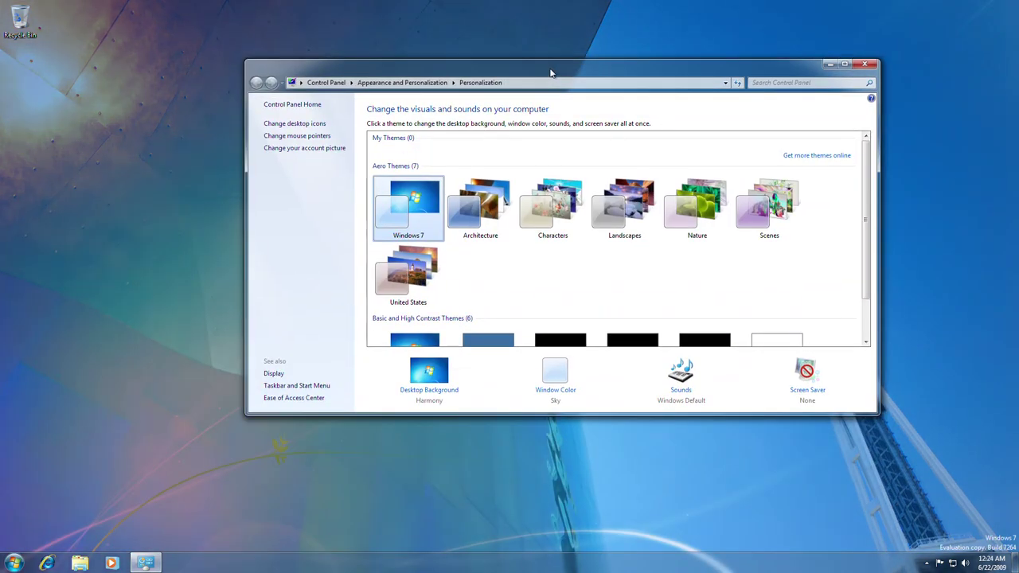
pyautogui.scroll(-2, 393, 290)
pyautogui.click(402, 266)
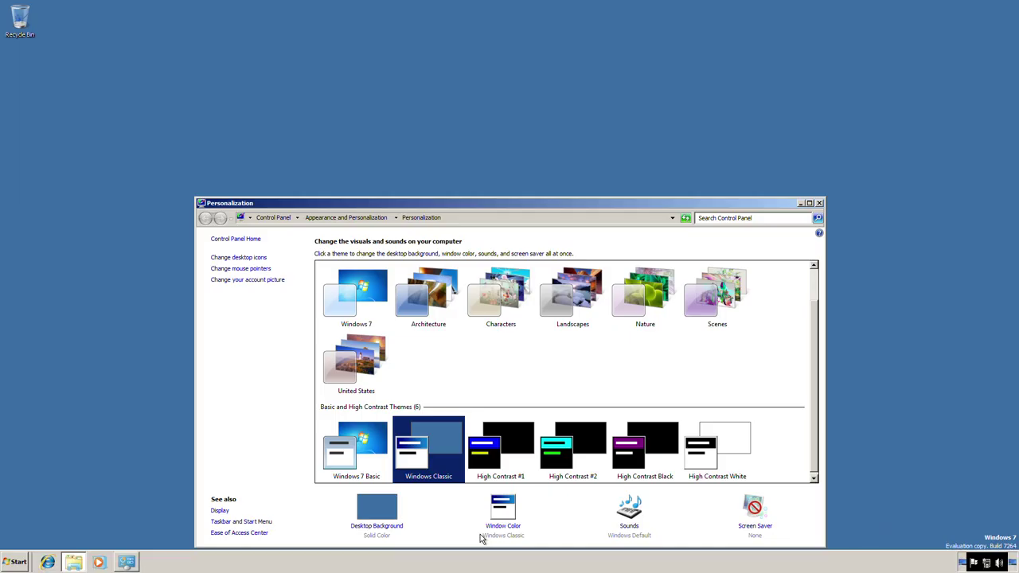
# Step: Apply High Contrast #1, #2, Black and White in turn, and switch back to the Windows 7 Aero theme
pyautogui.press('Right')
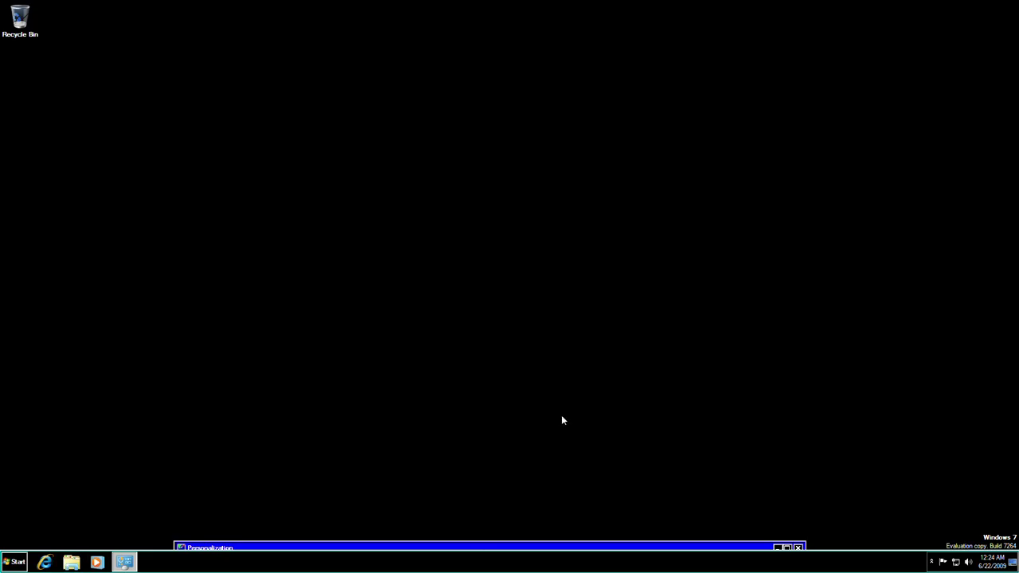
pyautogui.press('Right')
pyautogui.press('Right')
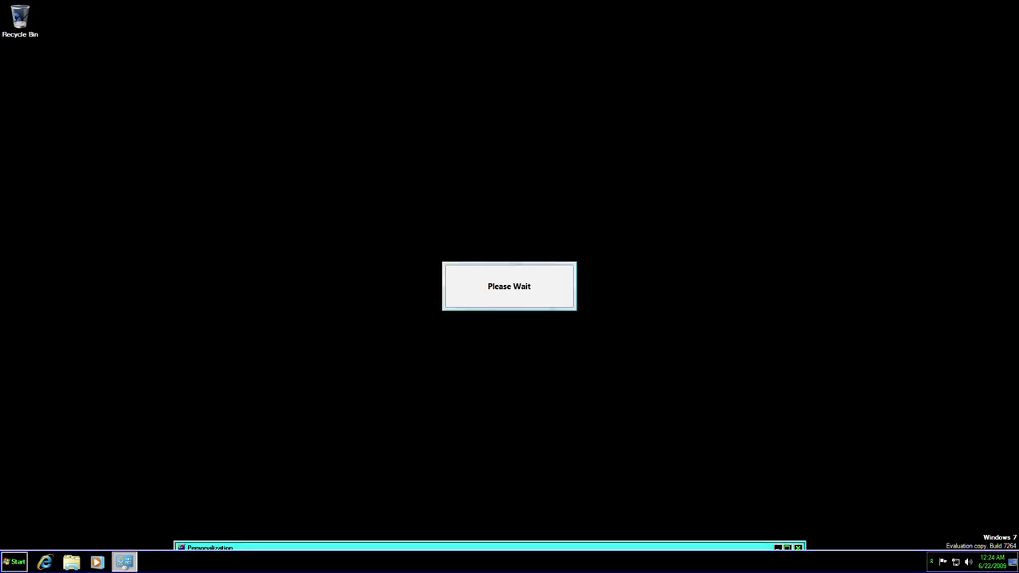
pyautogui.press('Right')
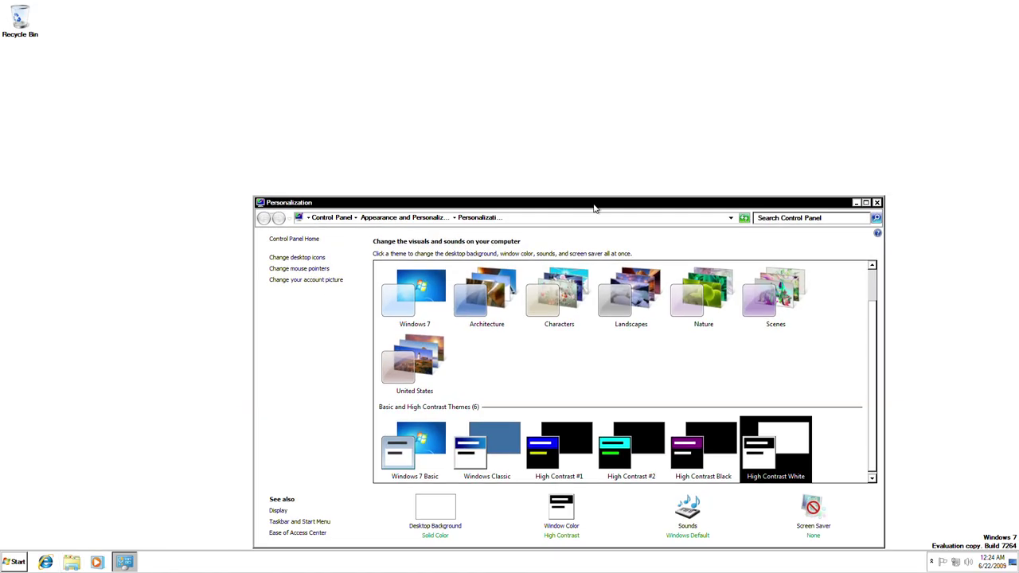
pyautogui.scroll(1, 474, 339)
pyautogui.press('Home')
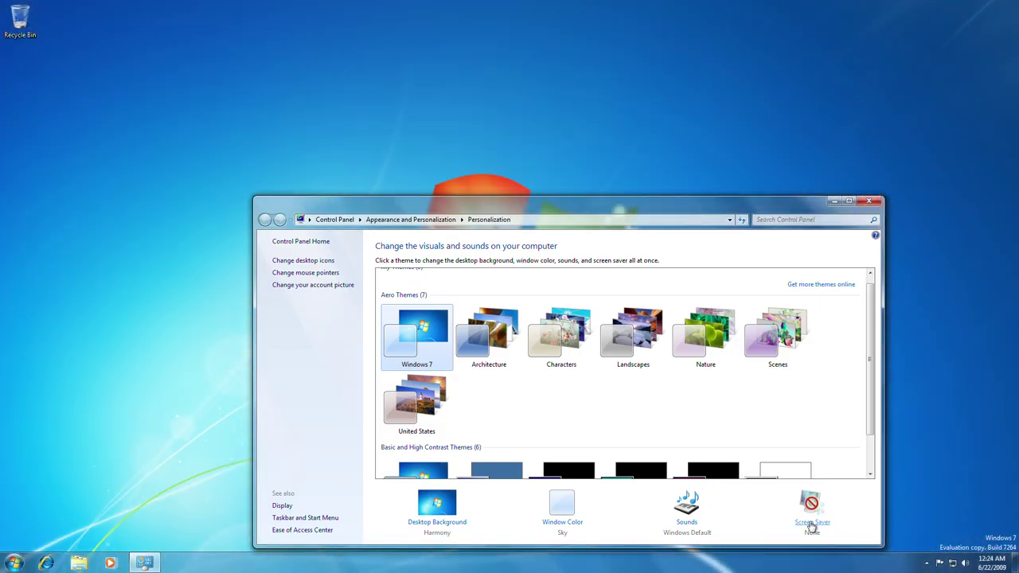
# Step: Open the screen saver settings, select the 3D Text screen saver and preview it full screen
pyautogui.click(812, 522)
pyautogui.click(239, 299)
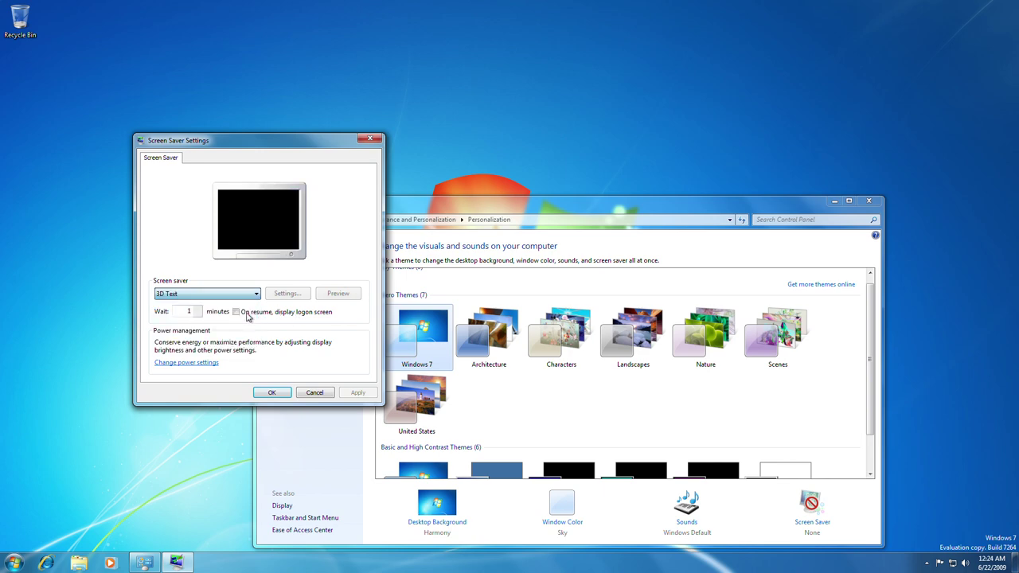
pyautogui.click(344, 296)
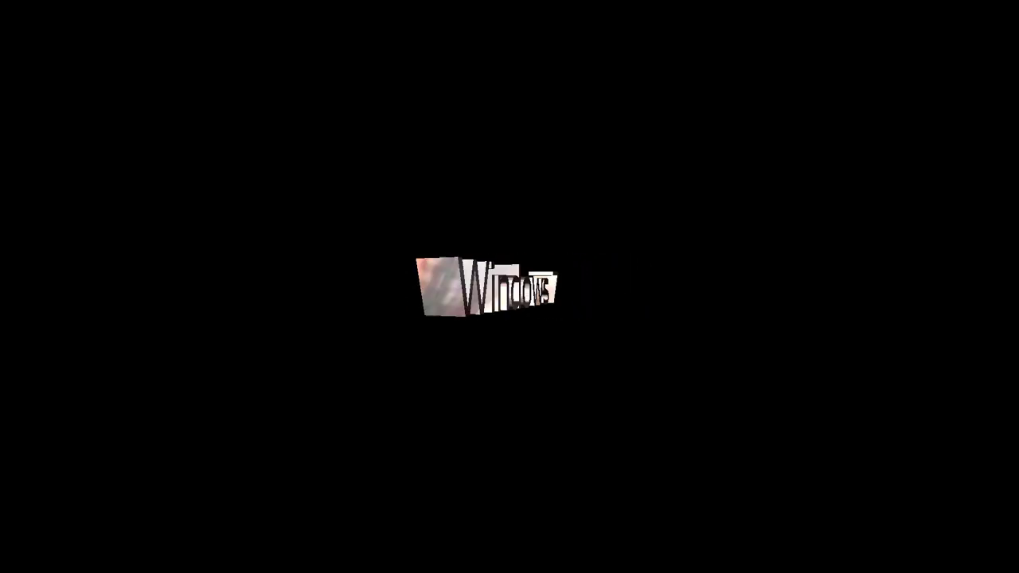
pyautogui.moveTo(344, 303)
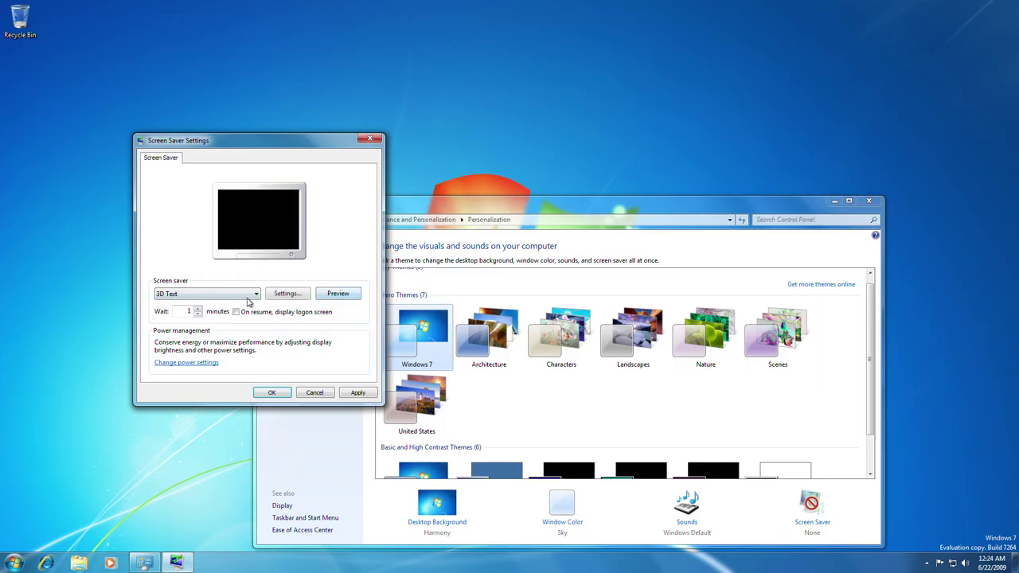
# Step: Set the 3D Text screen saver to show the time instead of custom text and preview it full screen
pyautogui.click(286, 295)
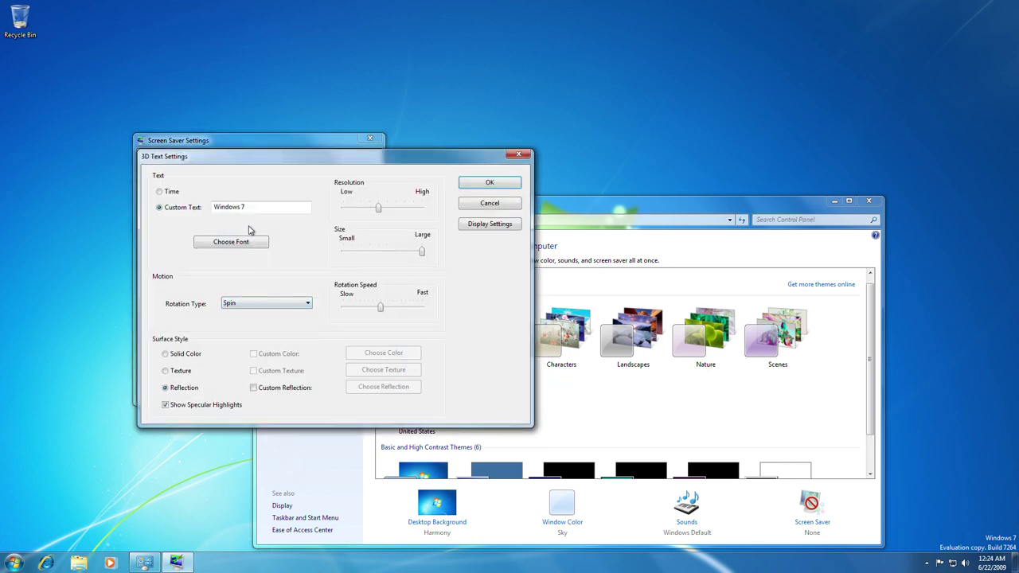
pyautogui.click(500, 185)
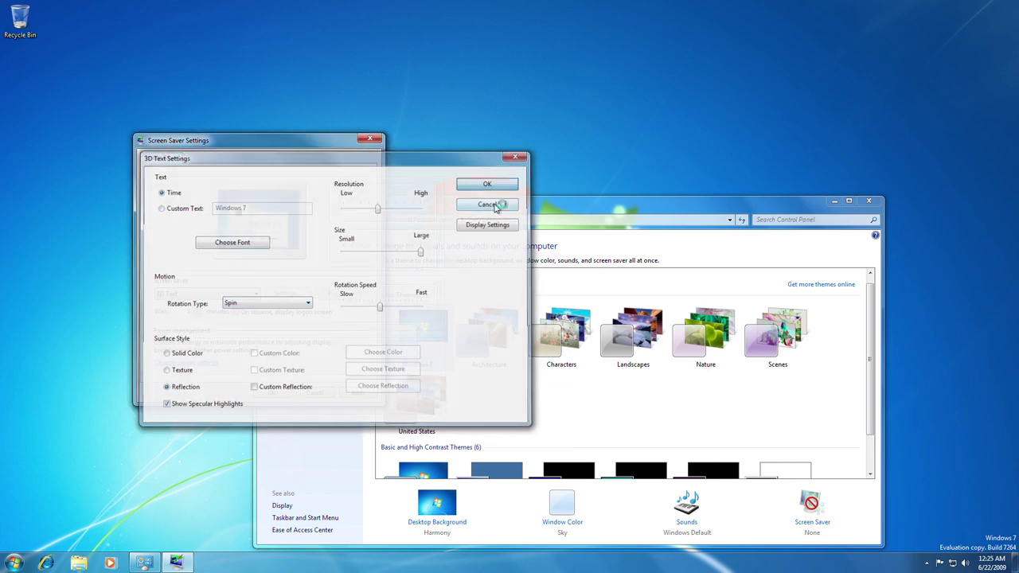
pyautogui.click(351, 303)
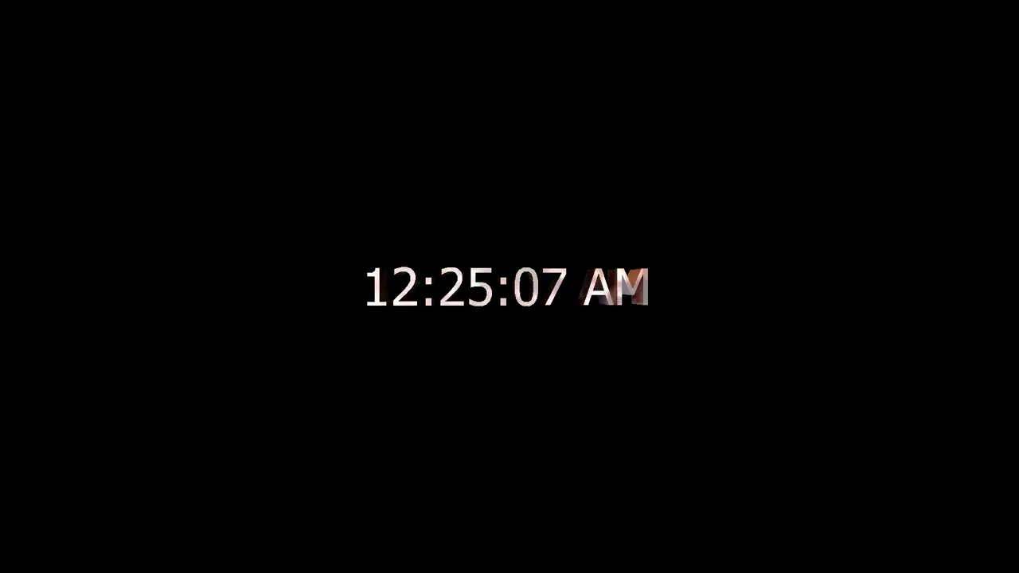
pyautogui.moveTo(342, 297)
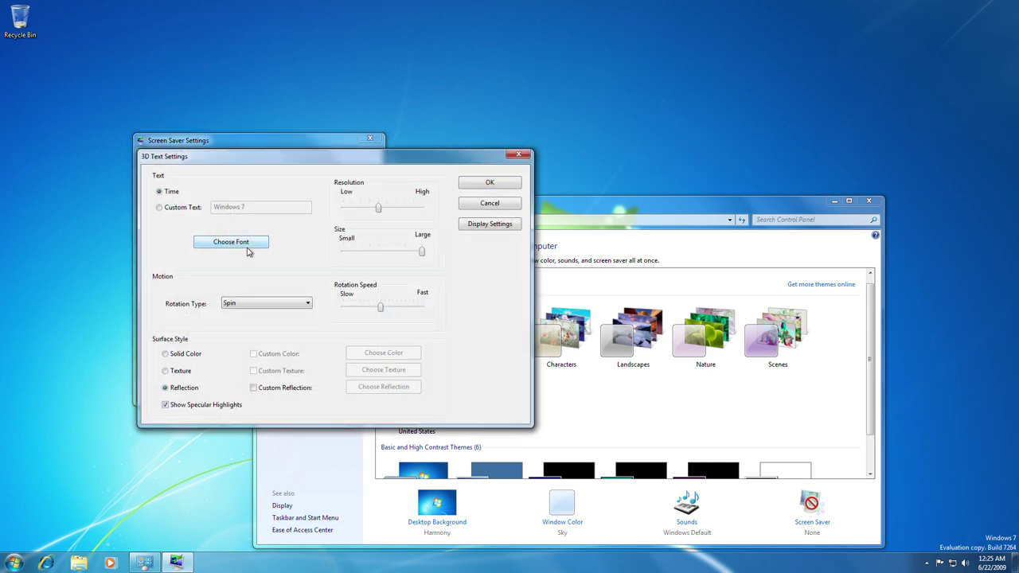
# Step: Sample several fonts for the 3D text, including Webdings and Candara, and select Arial
pyautogui.click(247, 247)
pyautogui.click(207, 284)
pyautogui.scroll(-1, 203, 288)
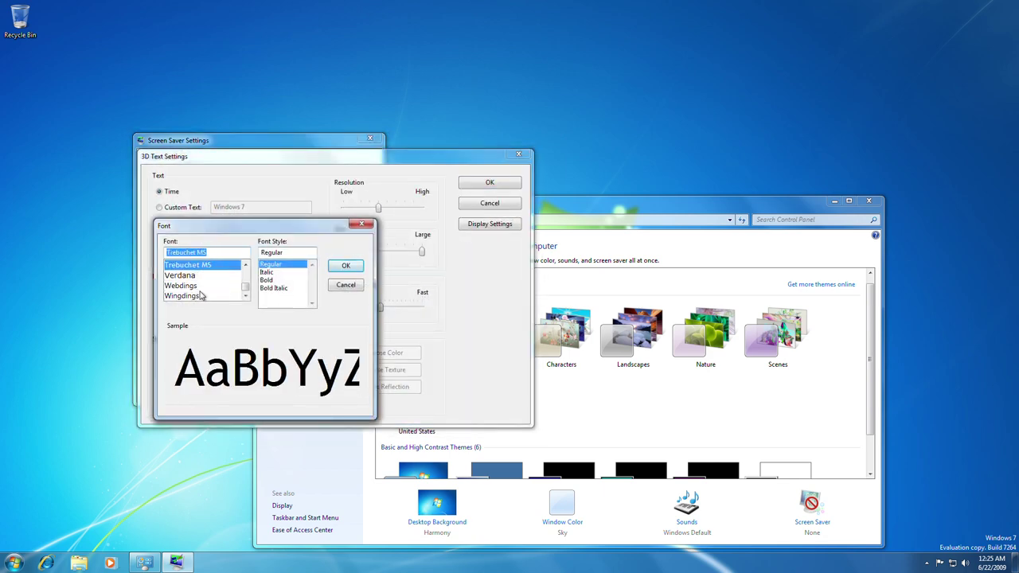
pyautogui.click(200, 288)
pyautogui.click(201, 296)
pyautogui.click(200, 285)
pyautogui.scroll(6, 200, 275)
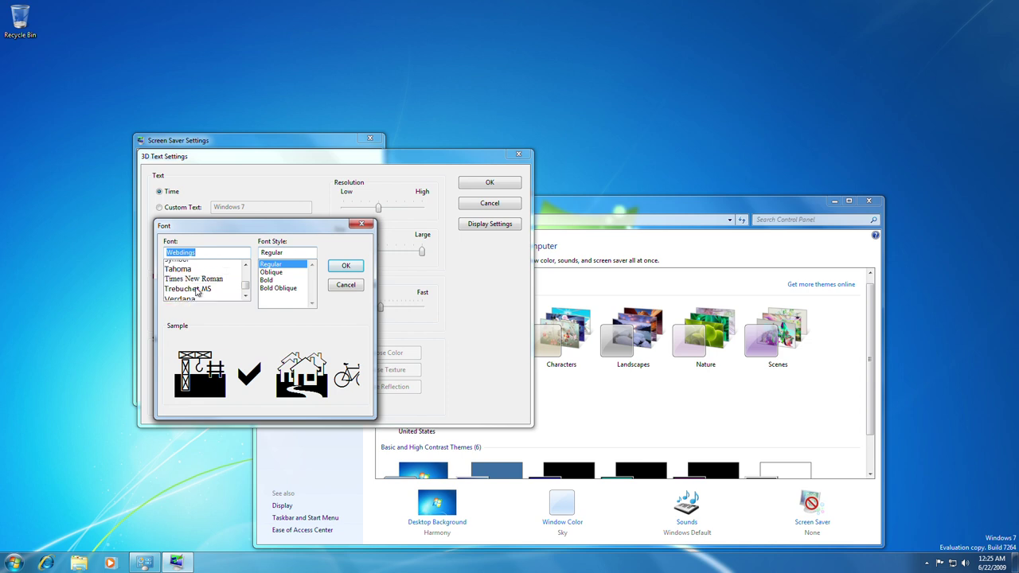
pyautogui.click(194, 266)
pyautogui.scroll(2, 199, 286)
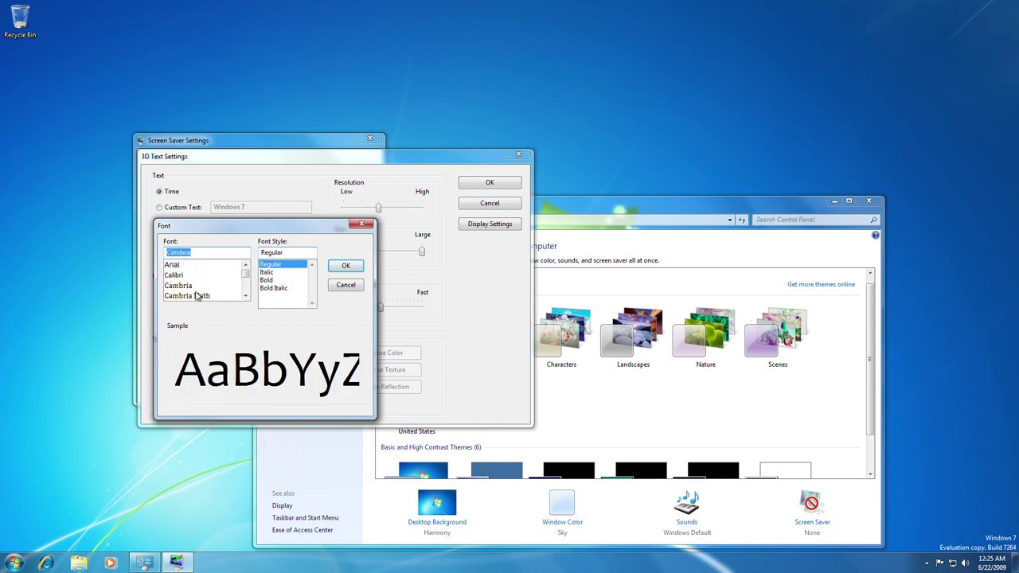
pyautogui.click(185, 265)
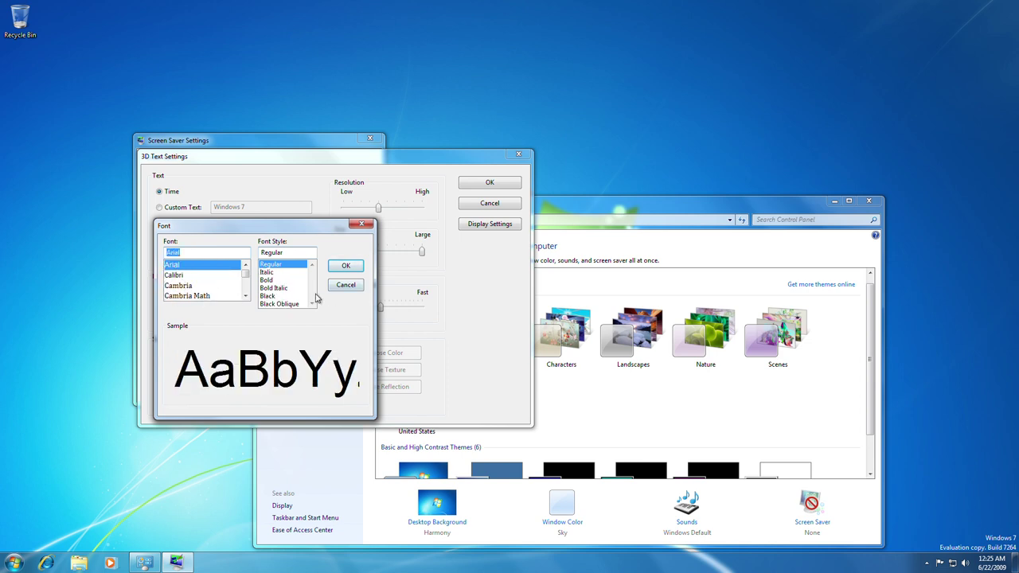
# Step: Try the Bold and Italic styles for the Arial 3D text and accept the font with the Regular style
pyautogui.click(270, 280)
pyautogui.click(271, 273)
pyautogui.click(271, 264)
pyautogui.click(345, 265)
# Step: Cycle the 3D text's rotation type through See-saw, Wobble, Tumble and Spin, and set it to None
pyautogui.click(259, 302)
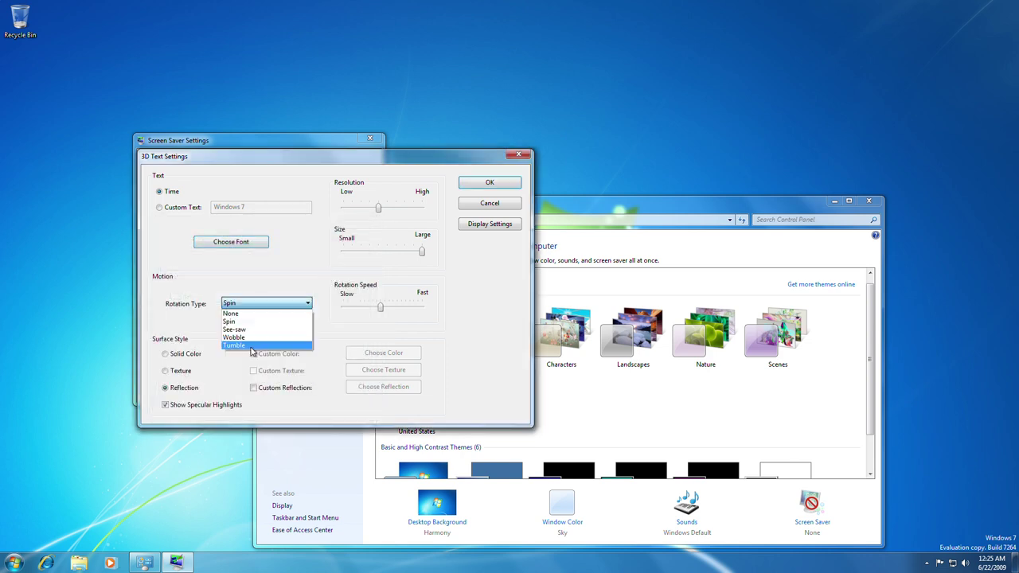
pyautogui.click(247, 321)
pyautogui.click(263, 303)
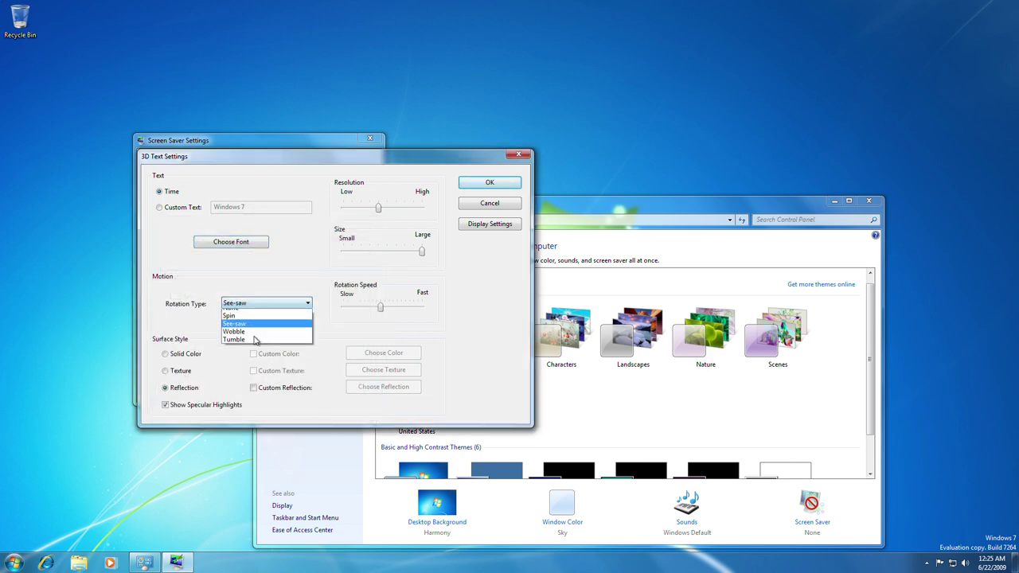
pyautogui.click(256, 333)
pyautogui.click(263, 303)
pyautogui.click(256, 342)
pyautogui.click(257, 303)
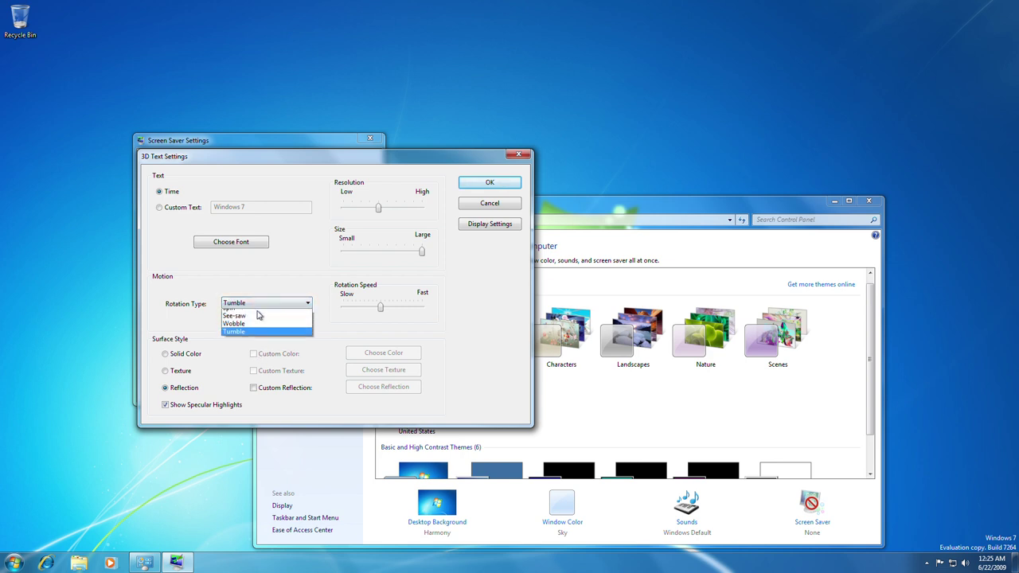
pyautogui.click(257, 320)
pyautogui.click(263, 303)
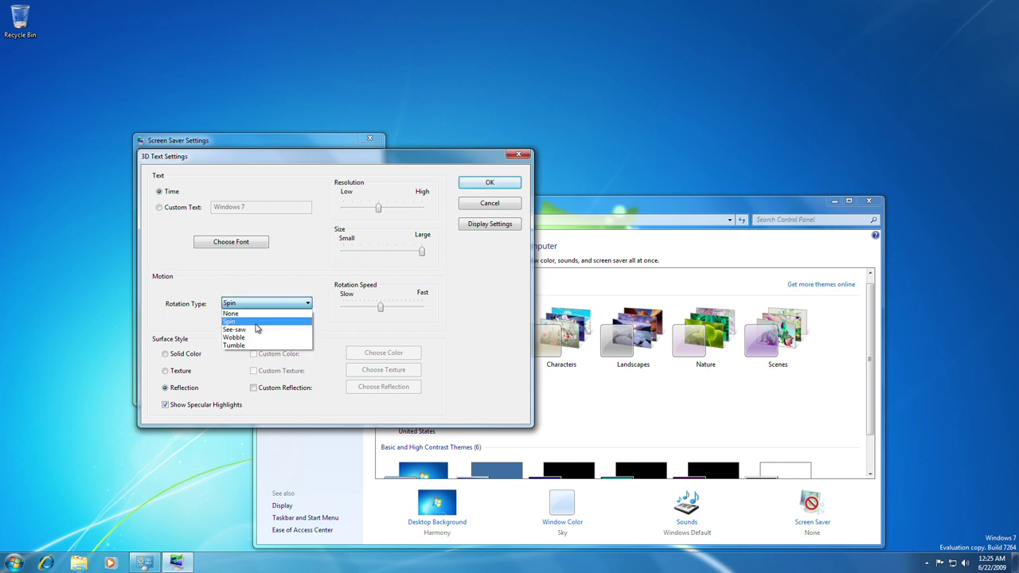
pyautogui.click(235, 314)
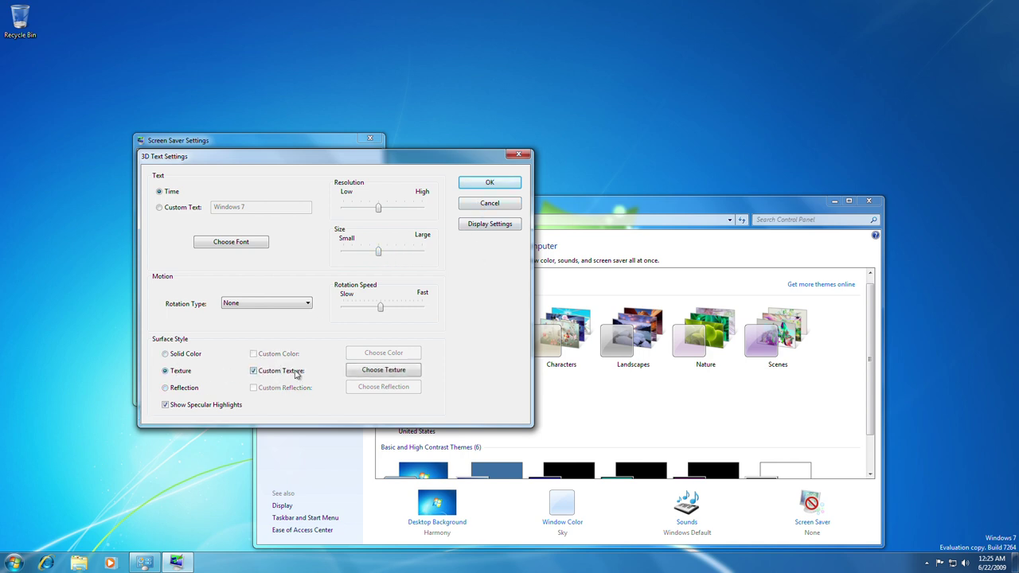
# Step: Accept the 3D text settings with a medium size and a custom Texture surface, and preview the screen saver full screen
pyautogui.click(497, 199)
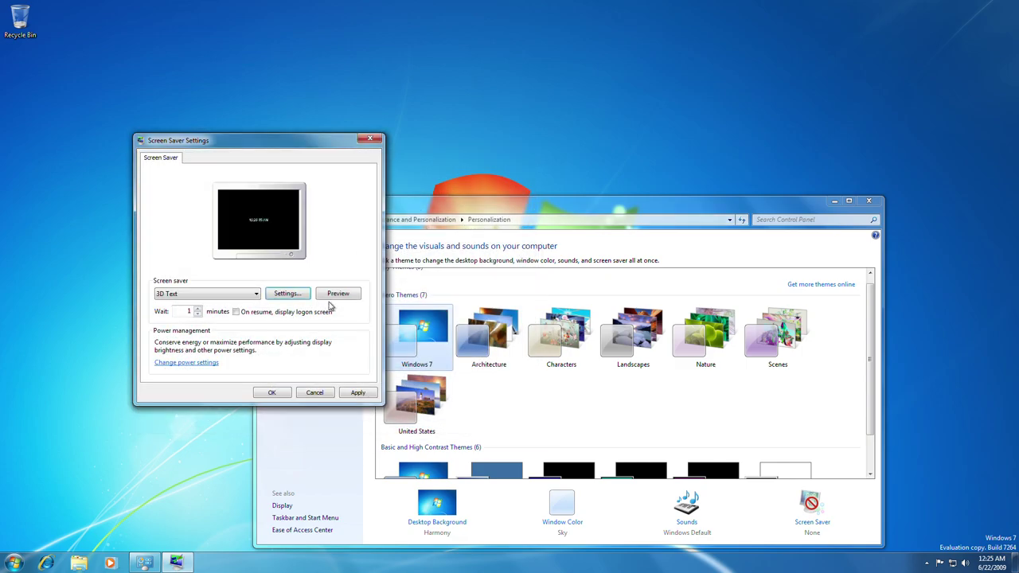
pyautogui.click(330, 298)
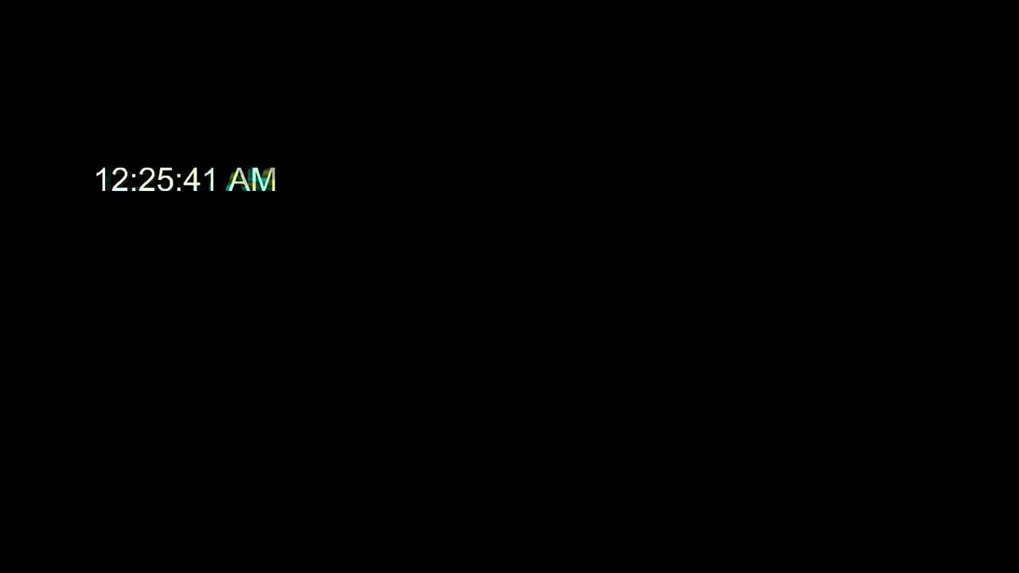
pyautogui.moveTo(244, 321)
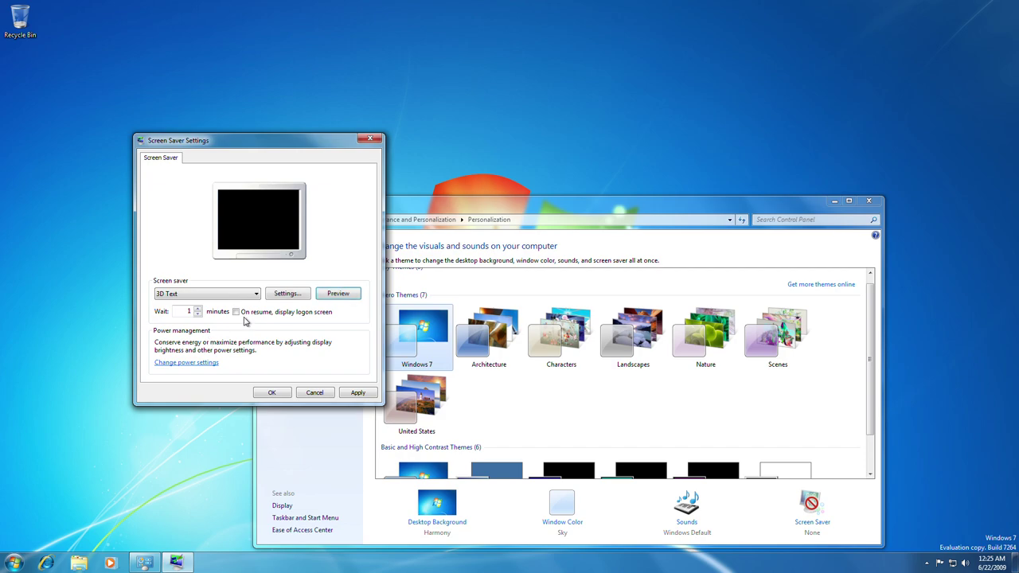
# Step: Switch the screen saver to Blank
pyautogui.click(239, 294)
pyautogui.click(239, 320)
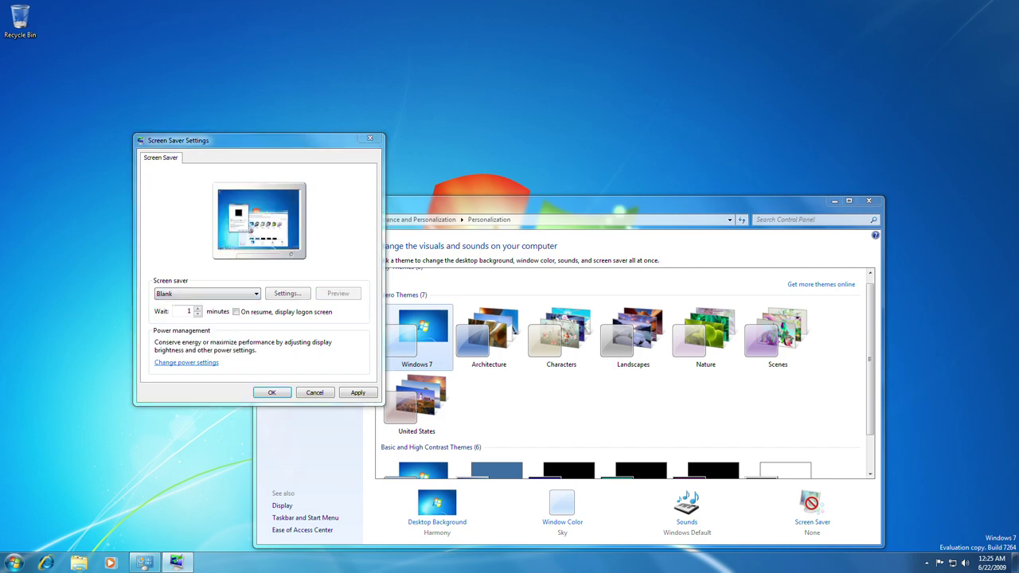
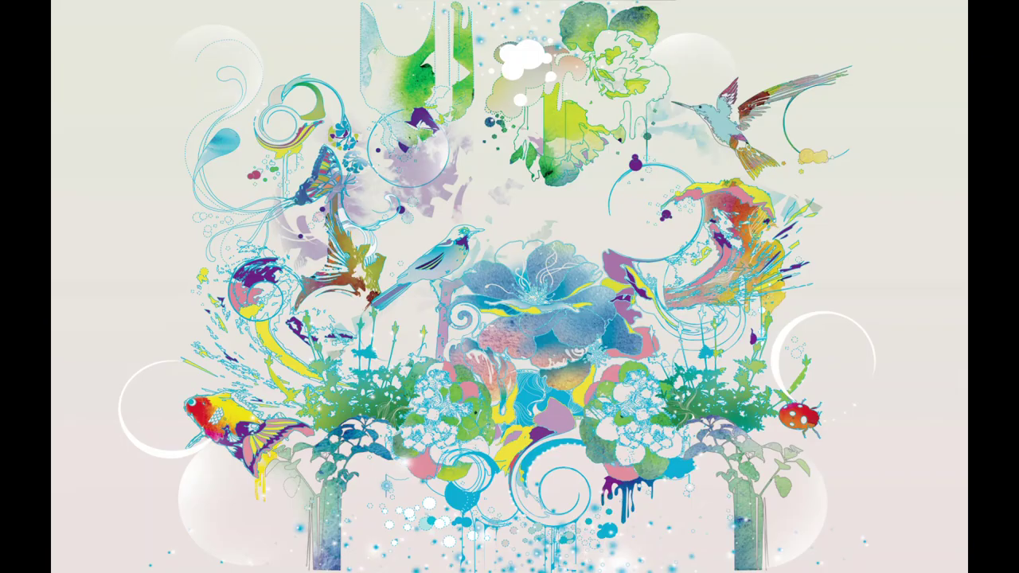
# Step: Leave the full-screen wallpaper view and go up from the Scenes folder to the root of Local Disk (C:)
pyautogui.press('Escape')
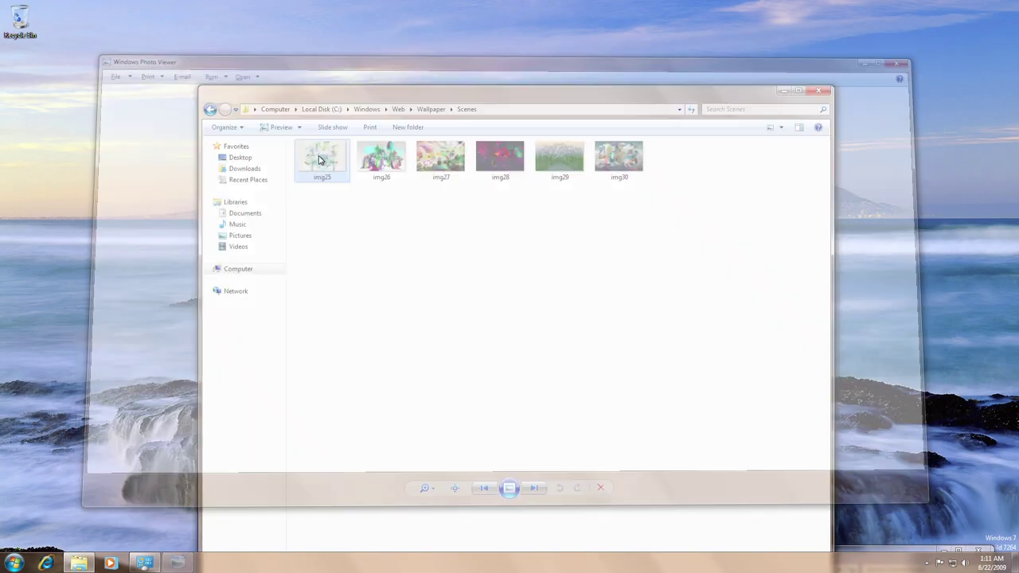
pyautogui.click(367, 109)
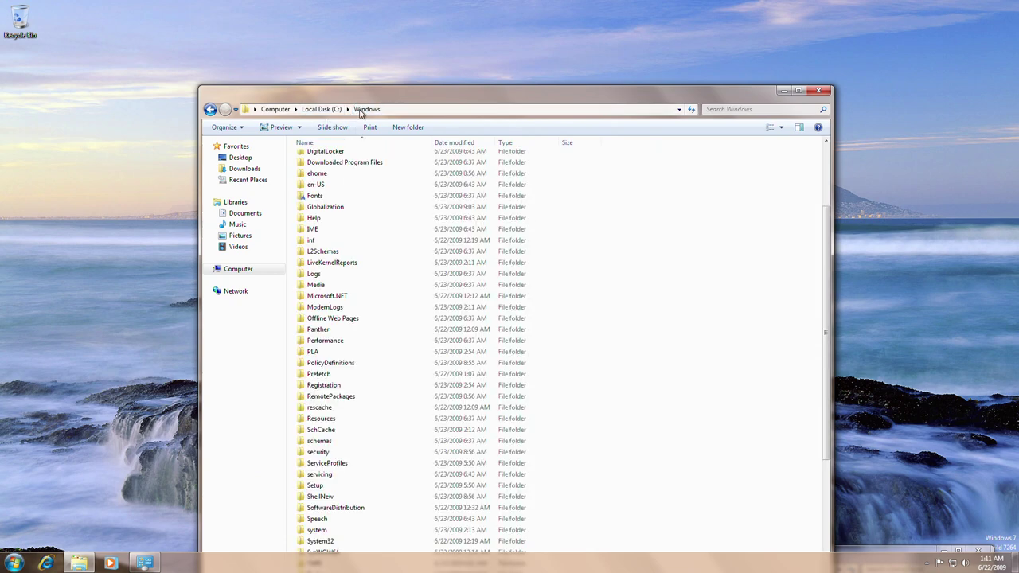
pyautogui.click(335, 111)
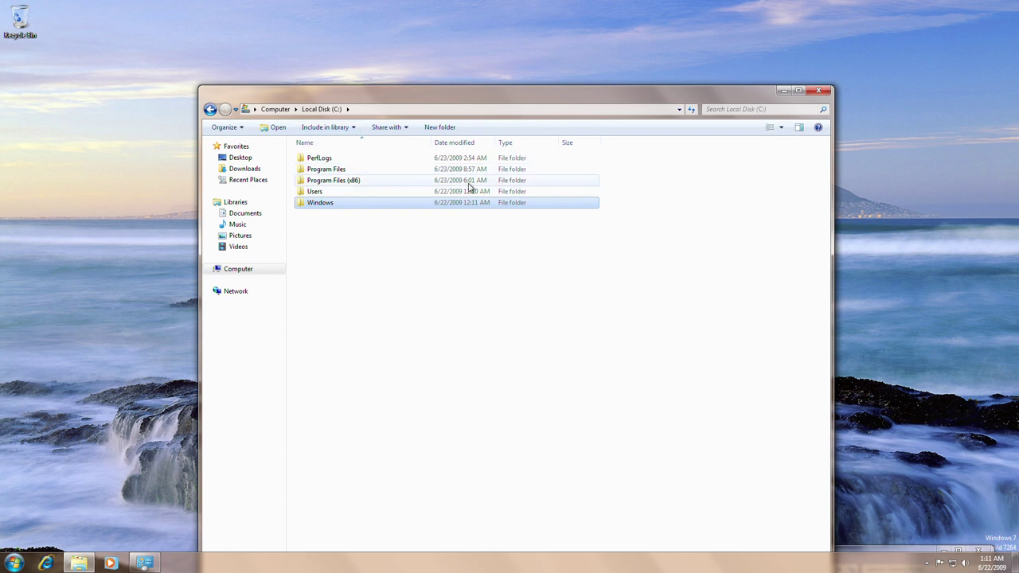
# Step: Open Personalization from the desktop, view the desktop icon settings and close them without changes
pyautogui.press('super+d')
pyautogui.rightClick(511, 157)
pyautogui.click(521, 277)
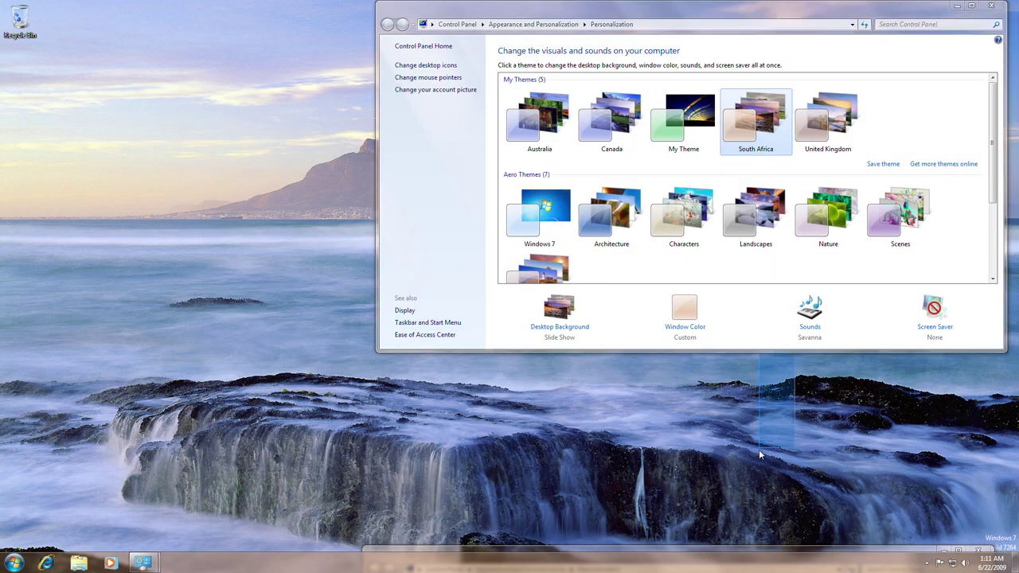
pyautogui.click(437, 67)
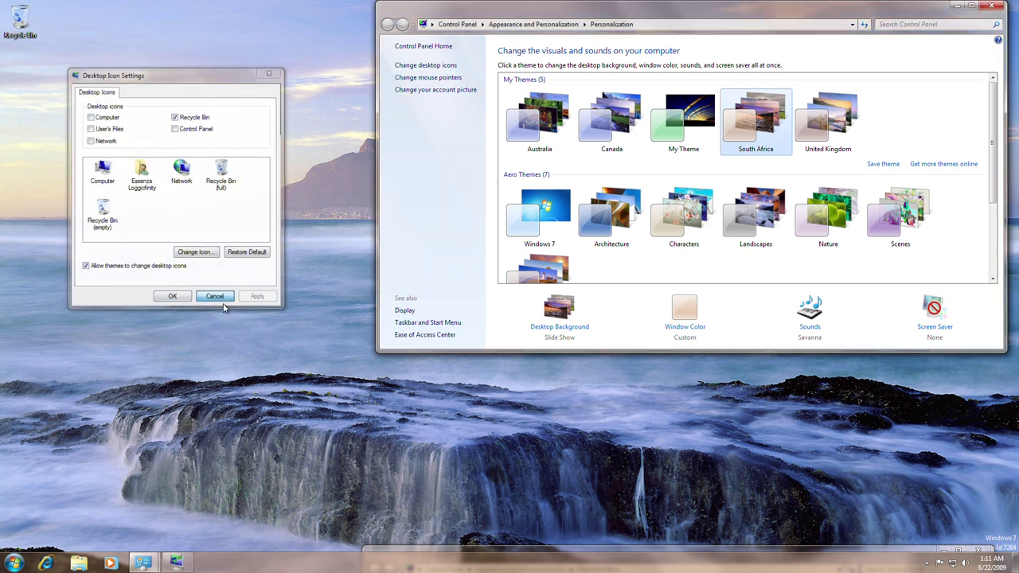
pyautogui.click(215, 297)
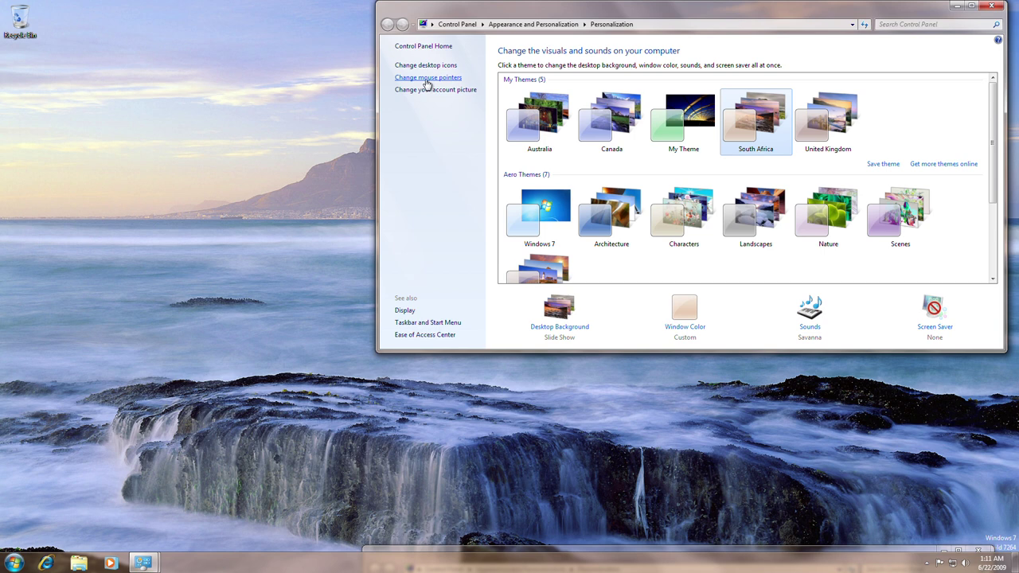
# Step: Open the mouse pointer settings and preview the Windows Black (extra large) and Windows Inverted schemes without saving a new scheme
pyautogui.click(428, 77)
pyautogui.click(152, 133)
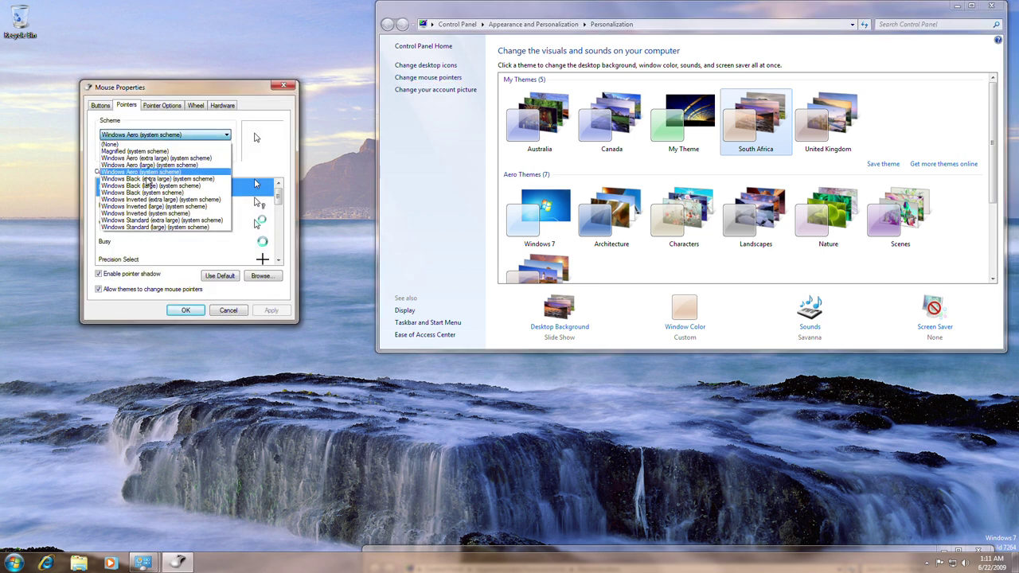
pyautogui.click(174, 186)
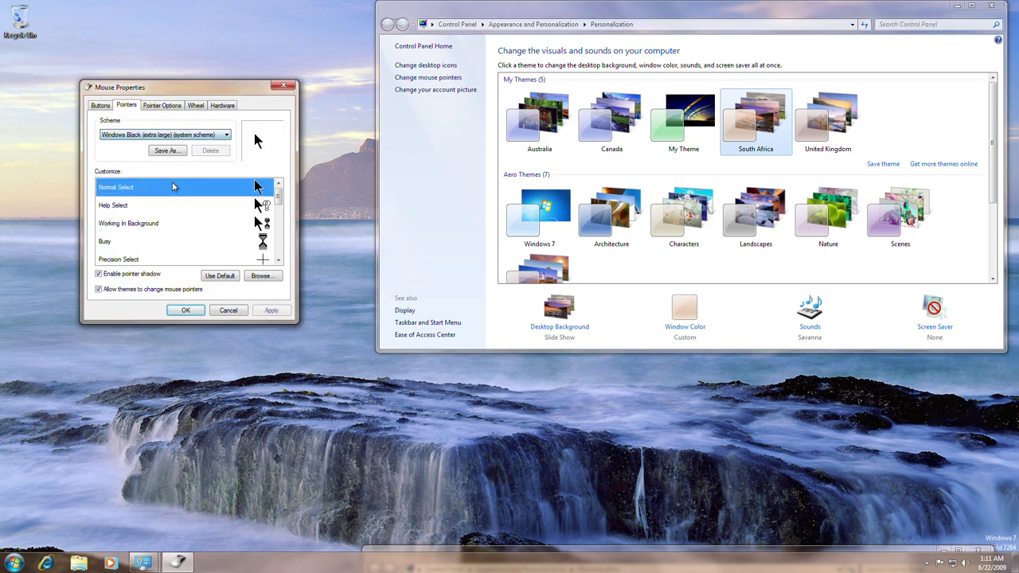
pyautogui.click(184, 137)
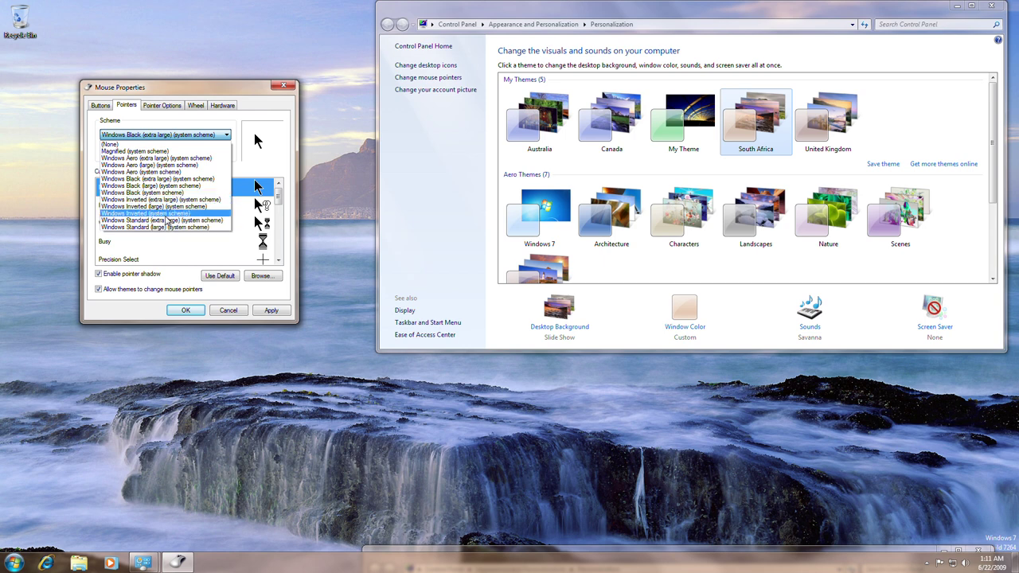
pyautogui.click(163, 213)
pyautogui.click(166, 150)
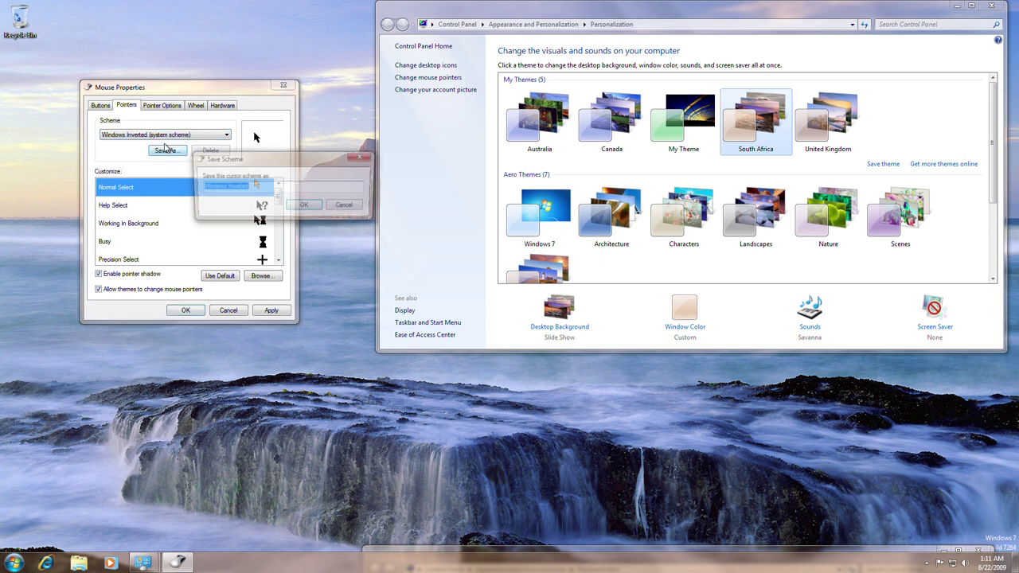
pyautogui.click(347, 206)
# Step: Preview the Magnified and Windows Standard (large) pointer schemes and close the mouse settings without applying anything
pyautogui.click(156, 134)
pyautogui.scroll(3, 151, 175)
pyautogui.click(135, 145)
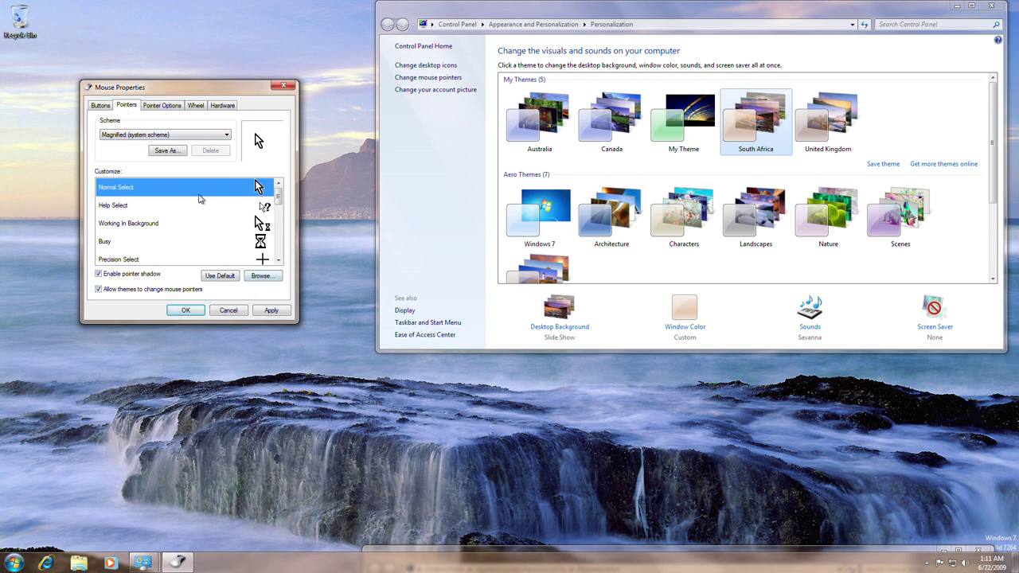
pyautogui.click(141, 136)
pyautogui.click(121, 238)
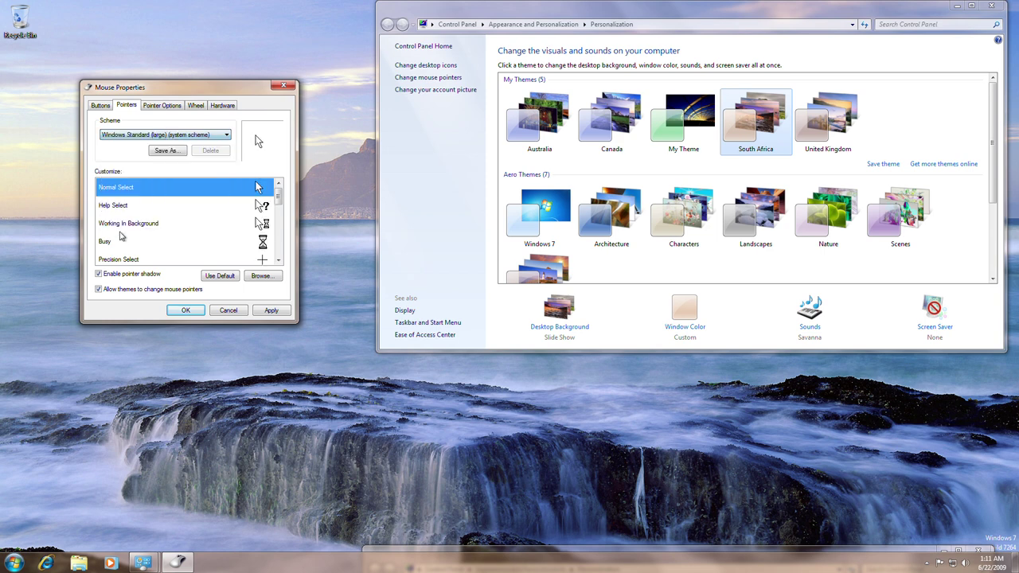
pyautogui.click(139, 135)
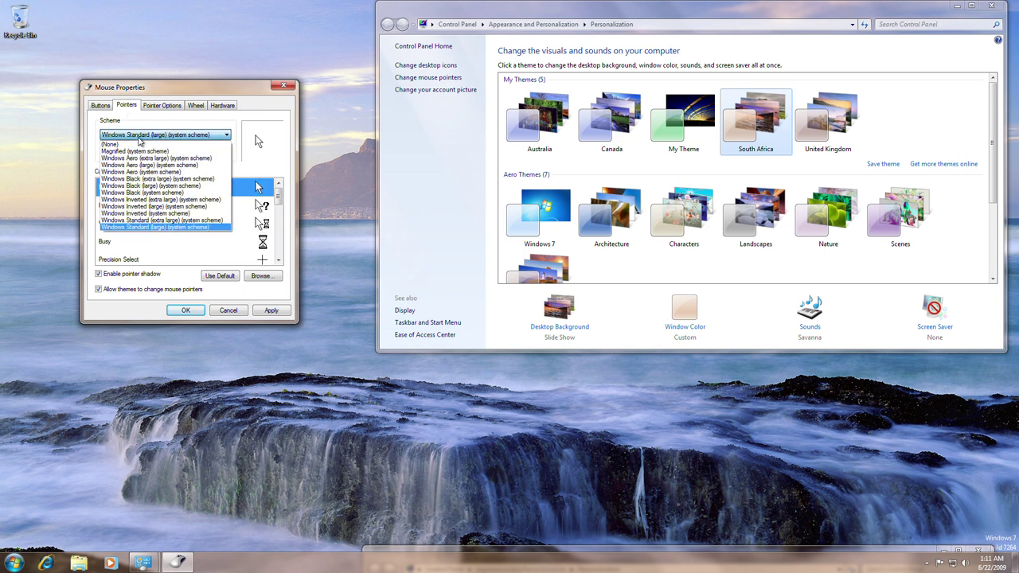
pyautogui.click(140, 143)
pyautogui.click(232, 311)
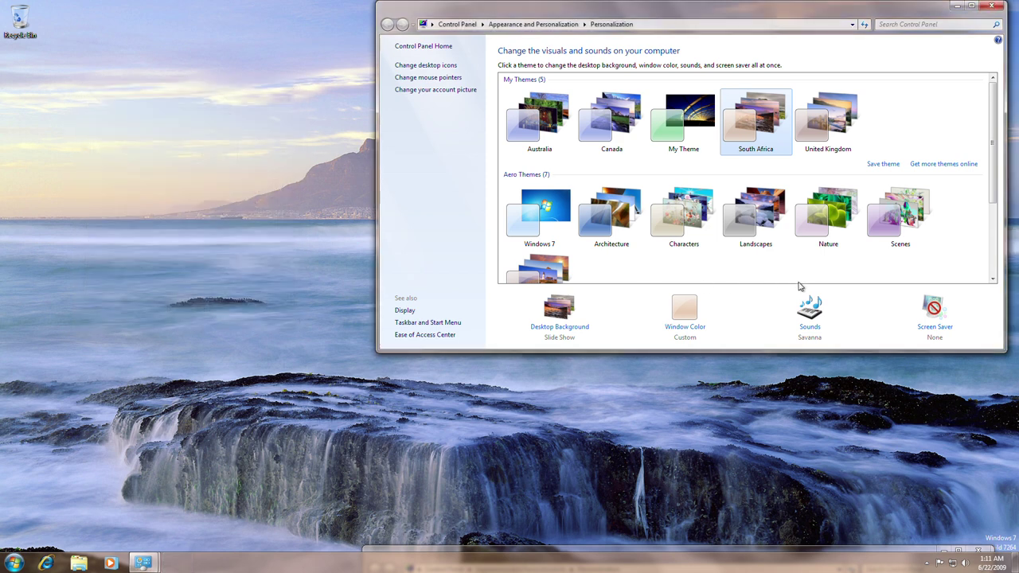
# Step: Change the account picture to the windmill image at the end of the first row and close the Personalization window
pyautogui.click(454, 90)
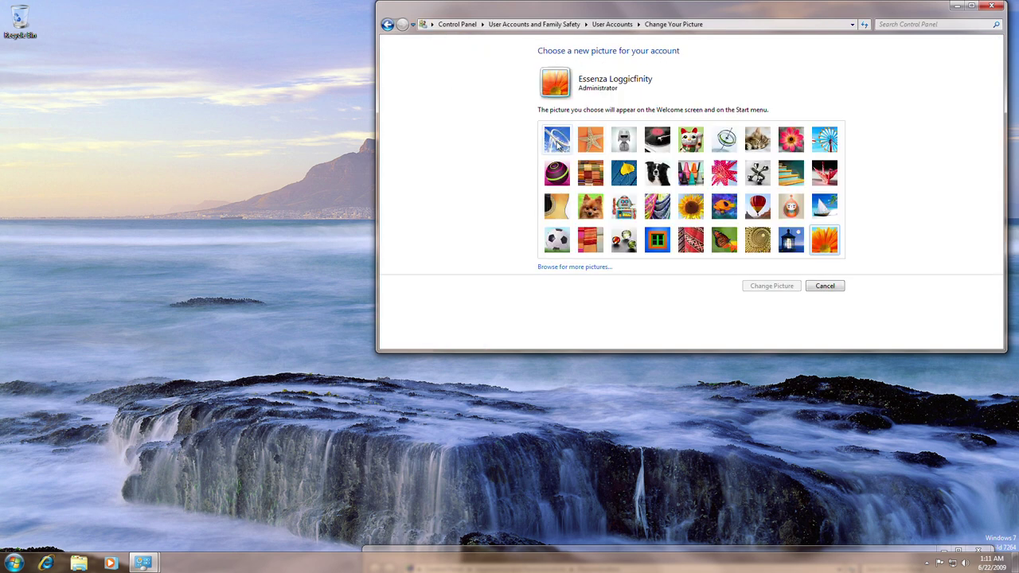
pyautogui.click(825, 140)
pyautogui.click(752, 284)
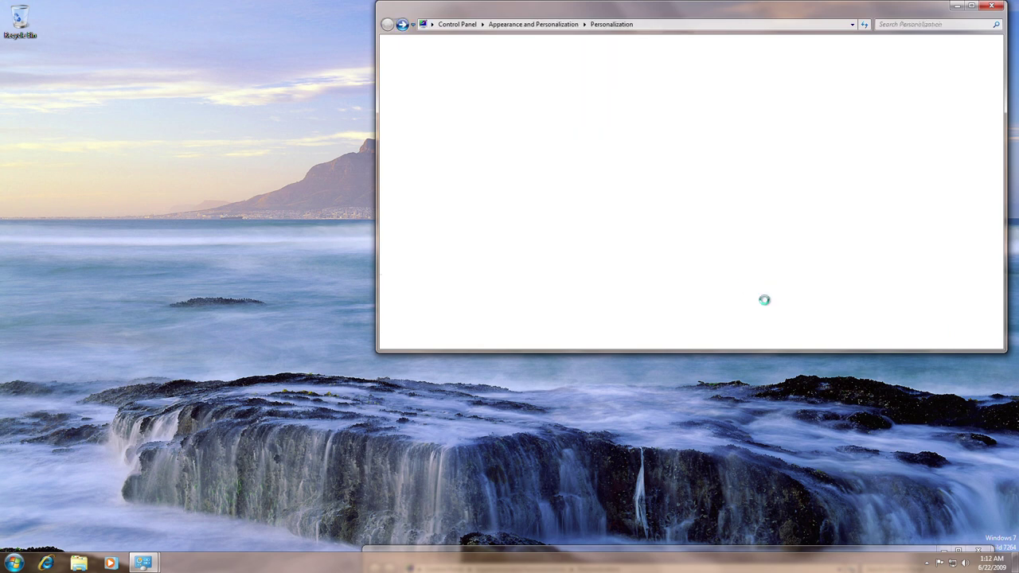
pyautogui.click(992, 6)
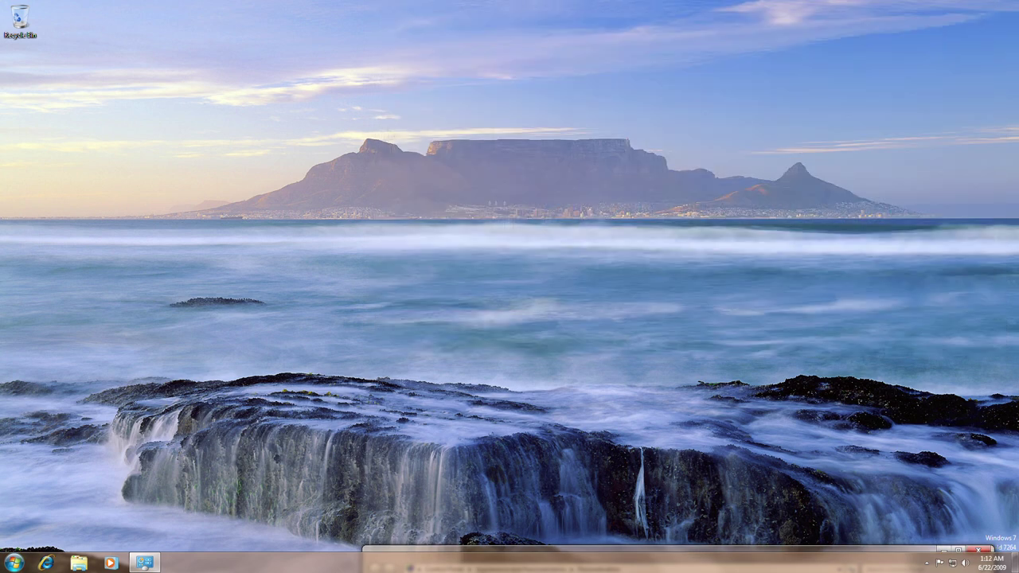
# Step: Open the desktop icon settings in Personalization and show the Computer icon on the desktop
pyautogui.click(14, 563)
pyautogui.rightClick(198, 331)
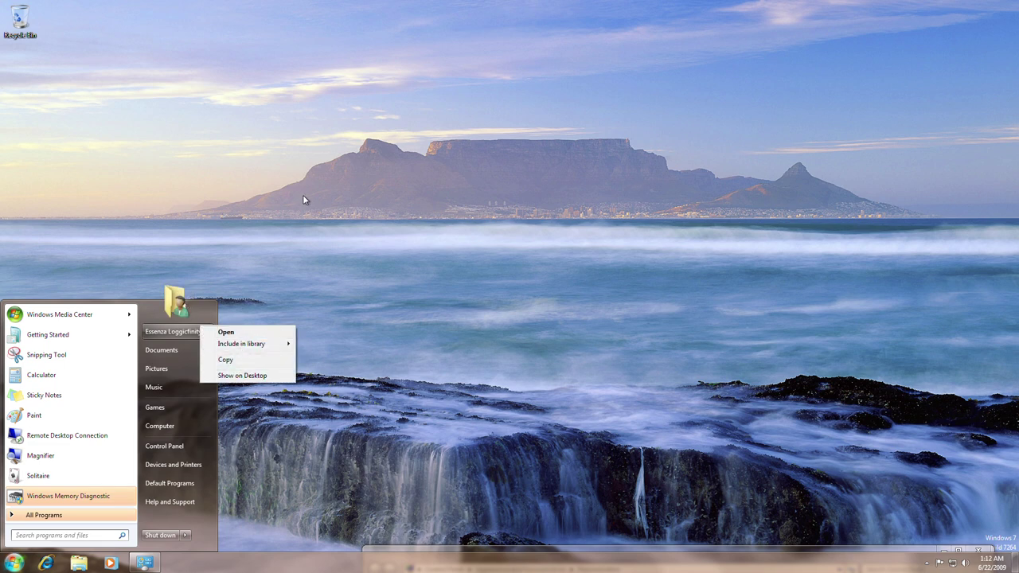
pyautogui.rightClick(141, 132)
pyautogui.click(170, 255)
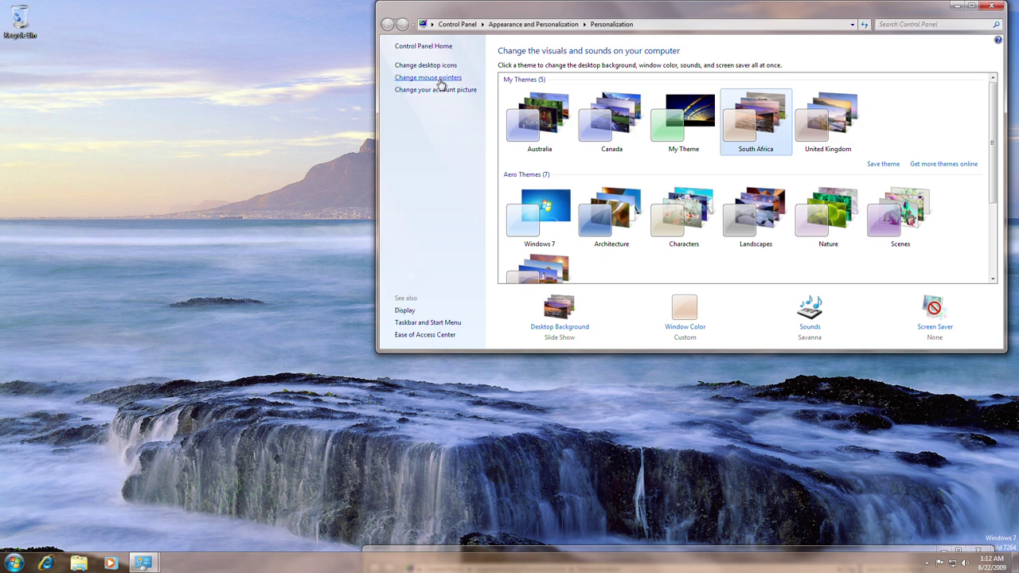
pyautogui.click(426, 65)
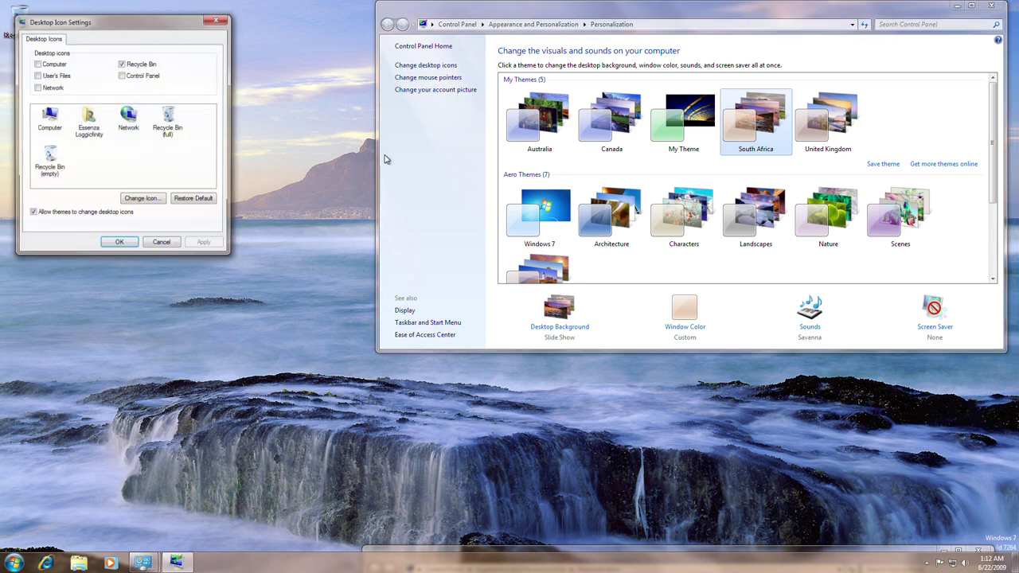
pyautogui.click(49, 65)
pyautogui.click(120, 244)
# Step: Open Computer Management for this computer, view the Device Manager list and return to the root node
pyautogui.rightClick(21, 76)
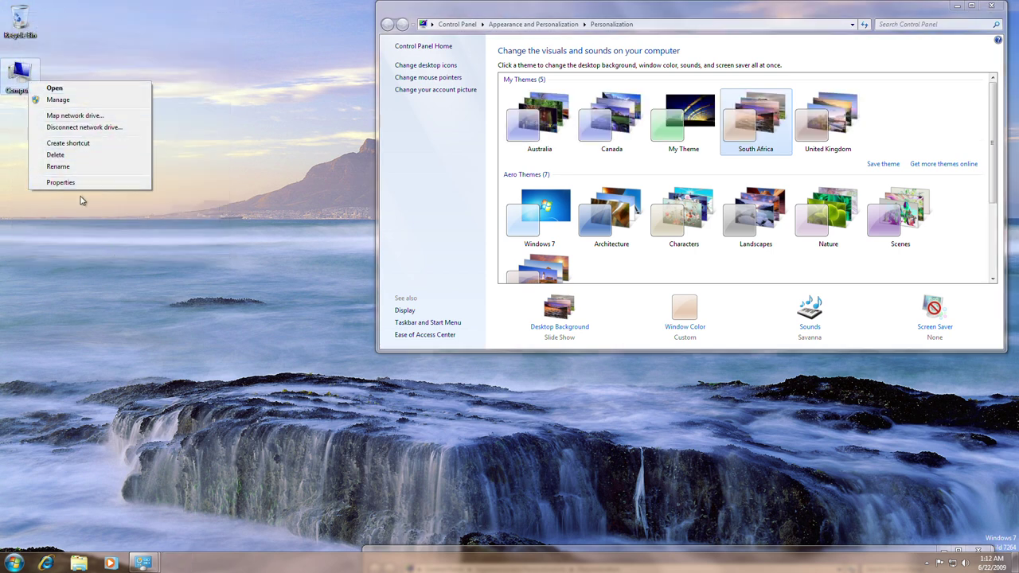
pyautogui.click(77, 104)
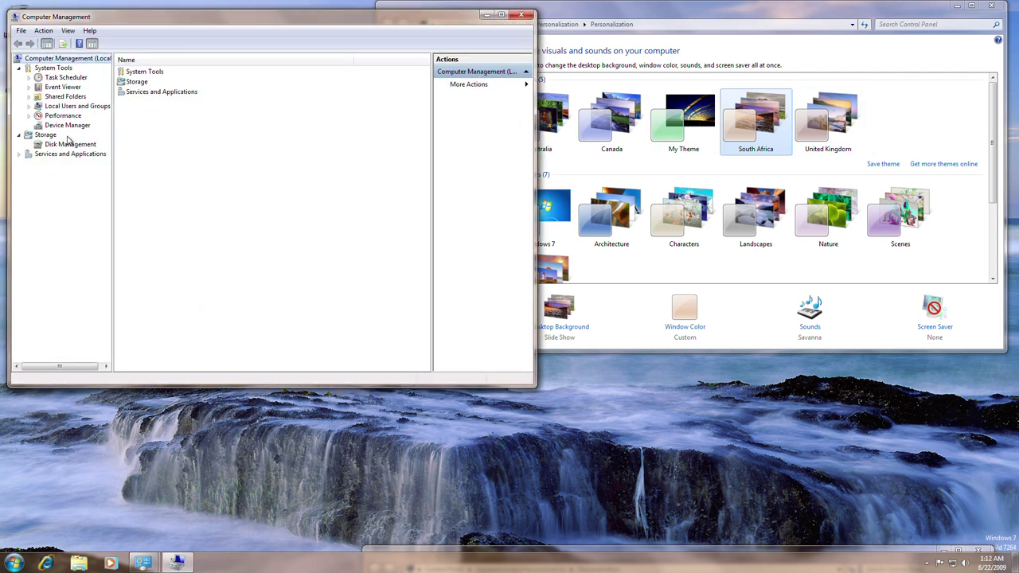
pyautogui.click(69, 129)
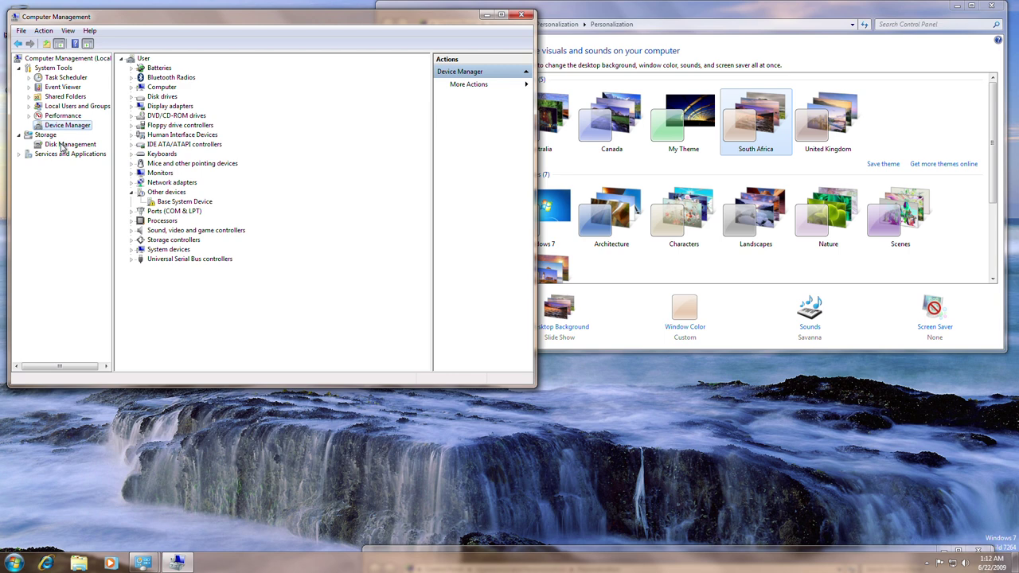
pyautogui.click(58, 59)
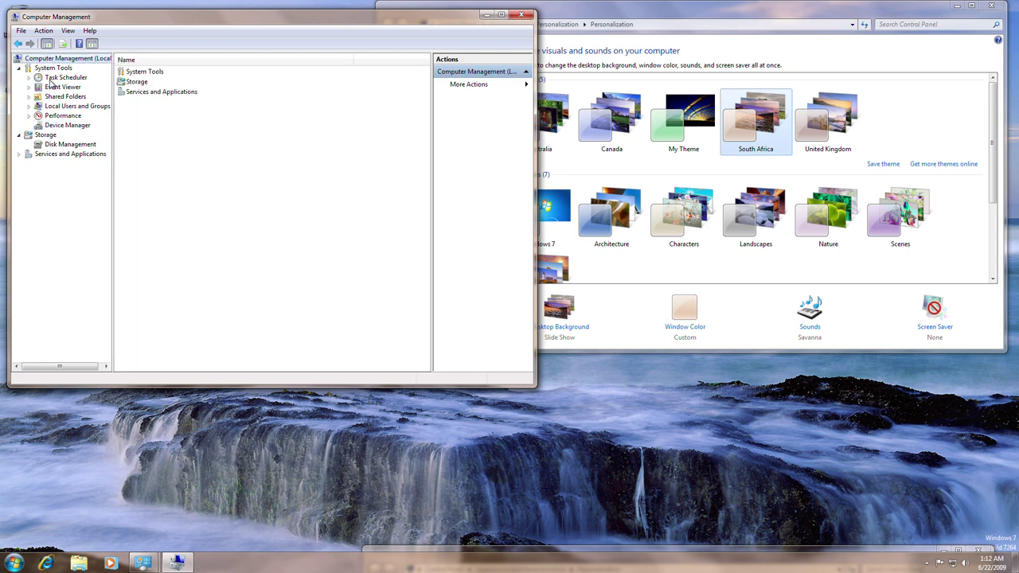
# Step: Enable the built-in Guest account by clearing Account is disabled in its properties, and close Computer Management and Personalization
pyautogui.click(51, 108)
pyautogui.doubleClick(134, 72)
pyautogui.rightClick(147, 92)
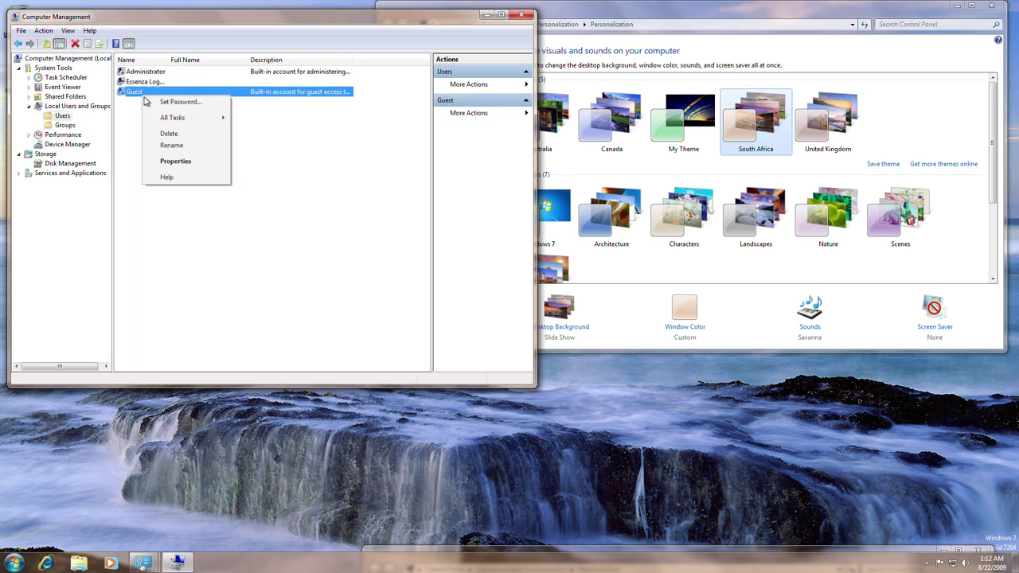
pyautogui.moveTo(195, 129)
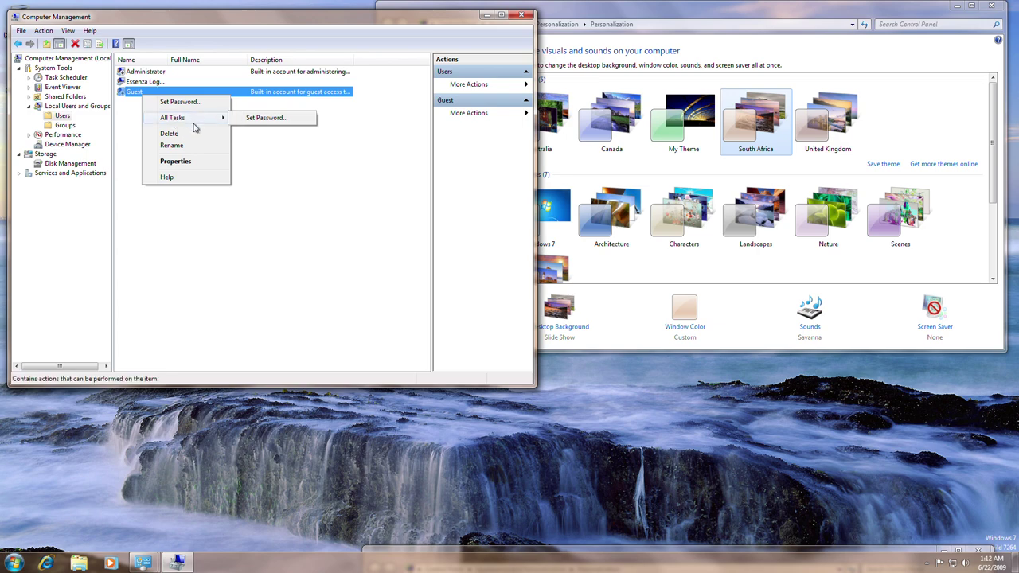
pyautogui.click(176, 161)
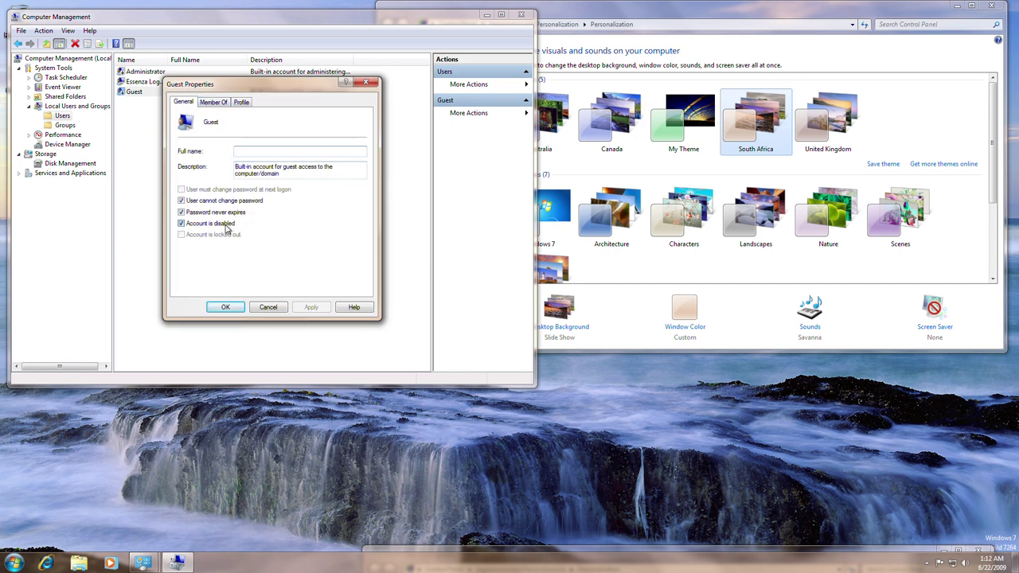
pyautogui.click(181, 224)
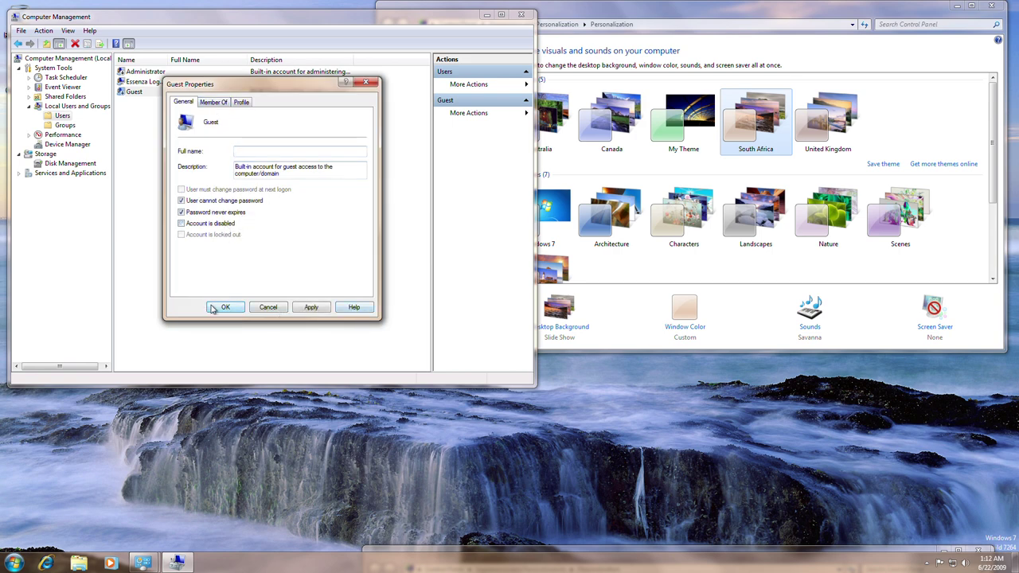
pyautogui.click(310, 309)
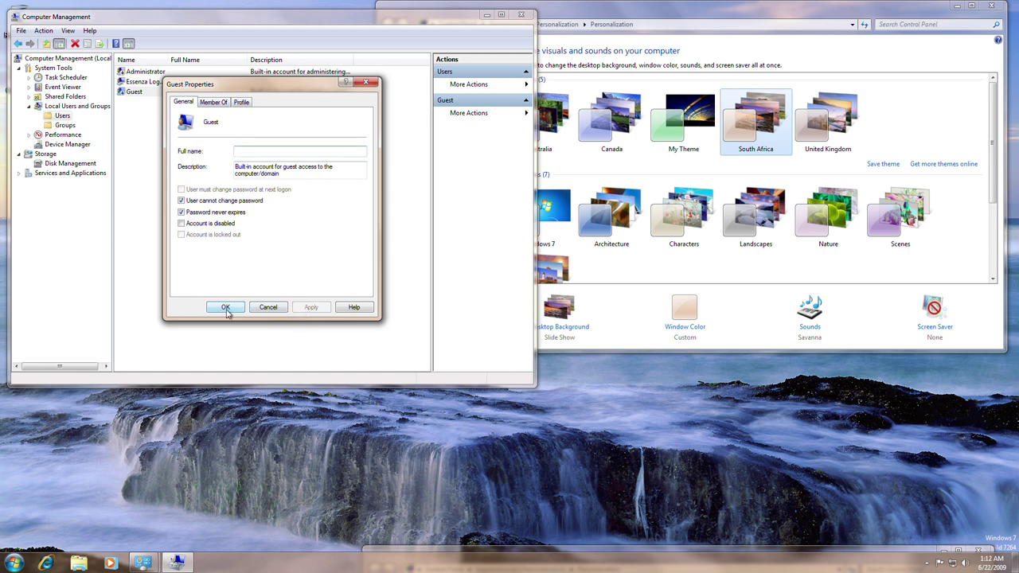
pyautogui.click(225, 308)
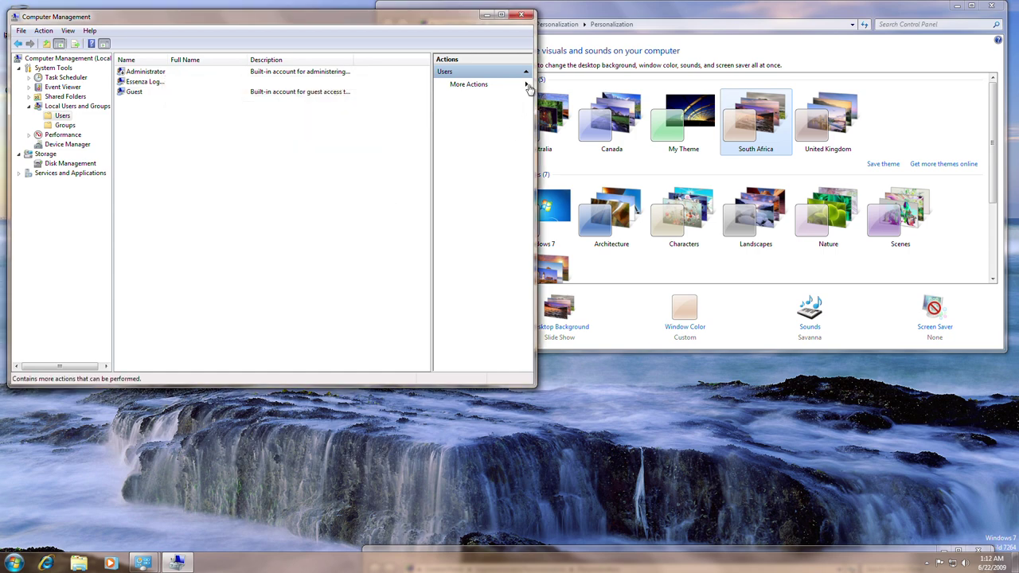
pyautogui.click(522, 15)
pyautogui.click(992, 5)
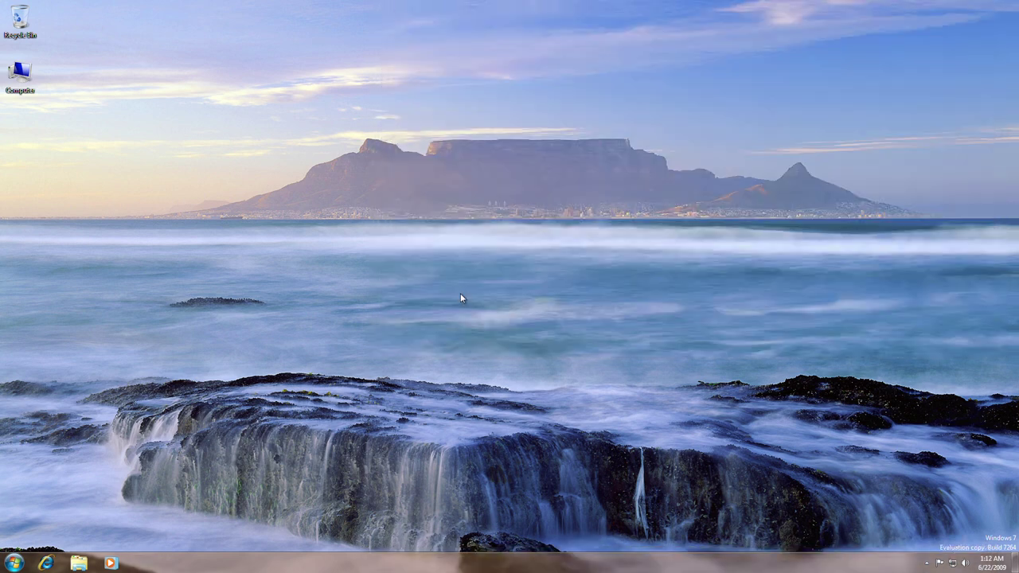
# Step: Leave the desktop session through the Shut Down Windows dialog and sign back in to the same account
pyautogui.hotkey('alt', 'F4')
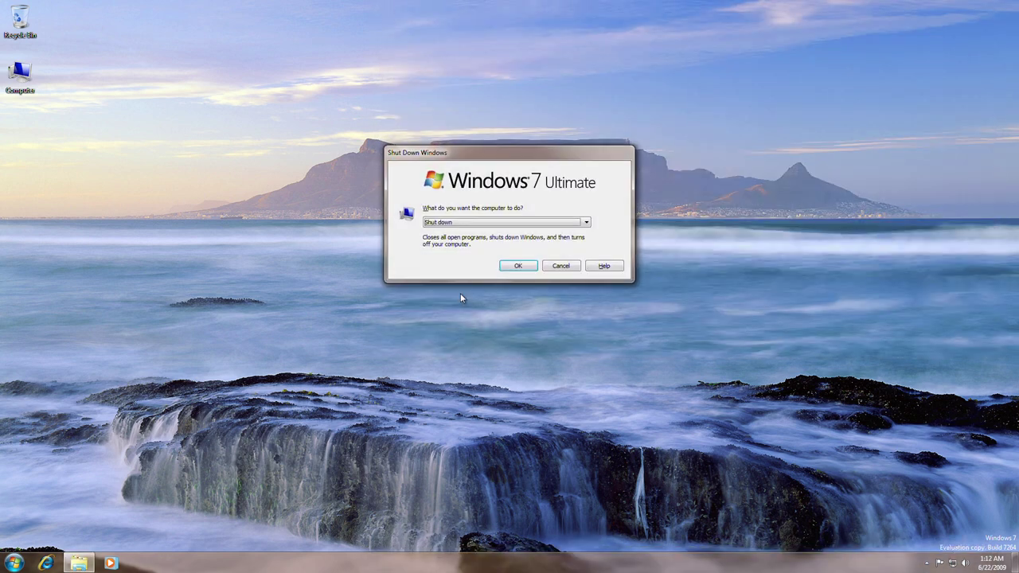
pyautogui.press('Up')
pyautogui.press('Up')
pyautogui.press('Up')
pyautogui.press('Up')
pyautogui.press('Up')
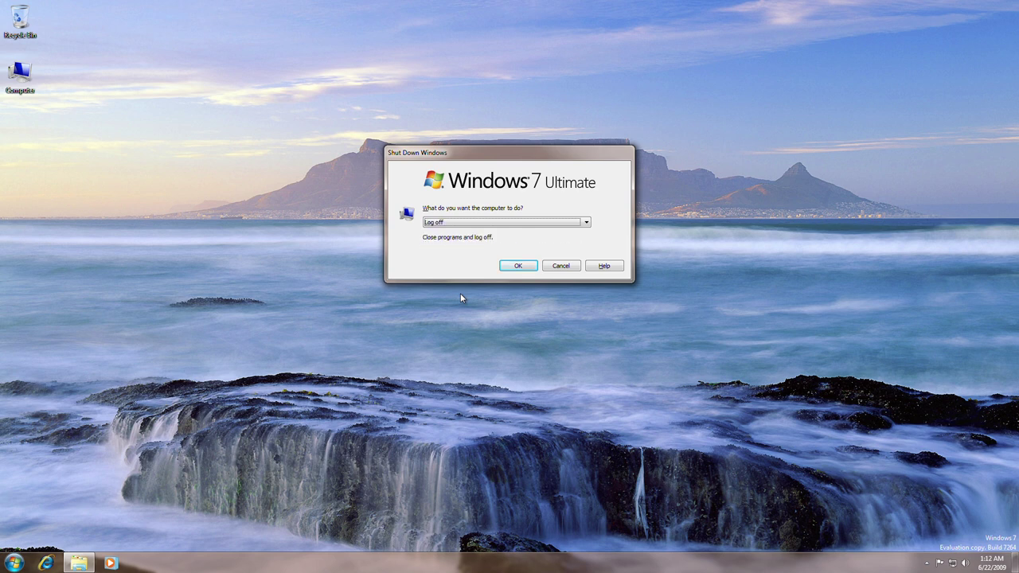
pyautogui.press('Up')
pyautogui.press('Down')
pyautogui.press('Up')
pyautogui.press('Return')
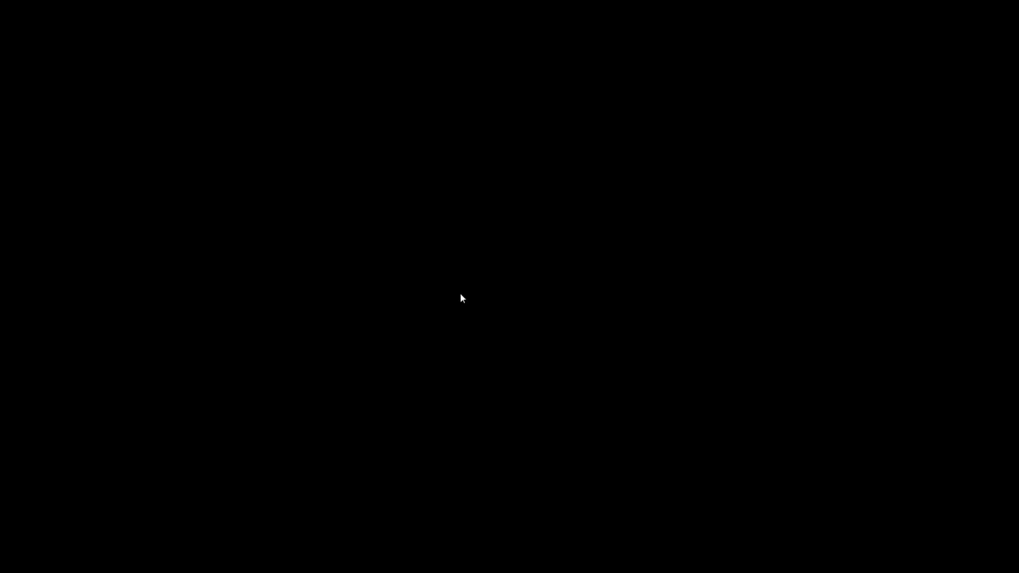
pyautogui.press('Return')
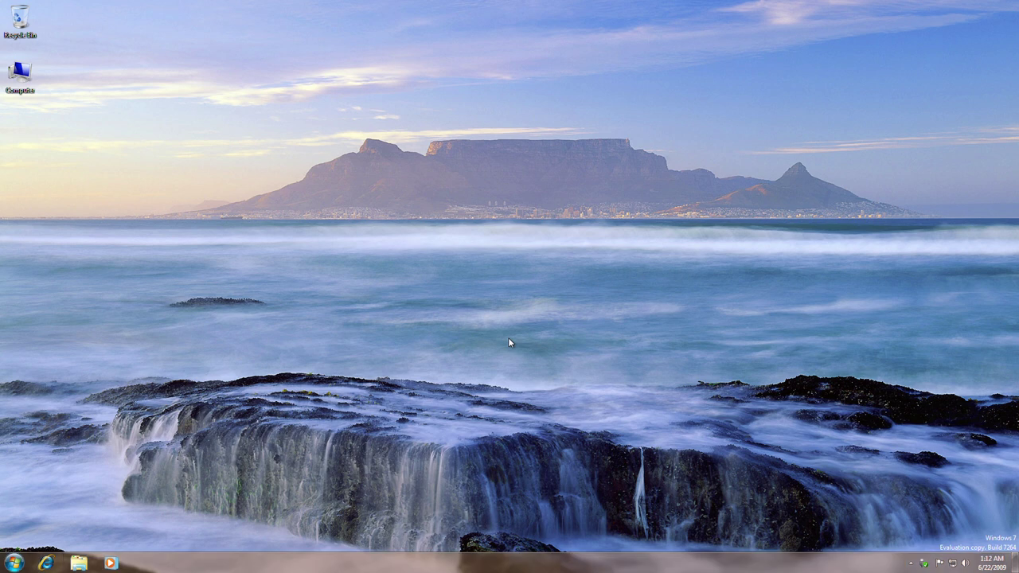
# Step: Log off from the account by choosing Log off in the Shut Down Windows dialog
pyautogui.hotkey('alt', 'F4')
pyautogui.press('Down')
pyautogui.press('Up')
pyautogui.press('Up')
pyautogui.press('Up')
pyautogui.press('Up')
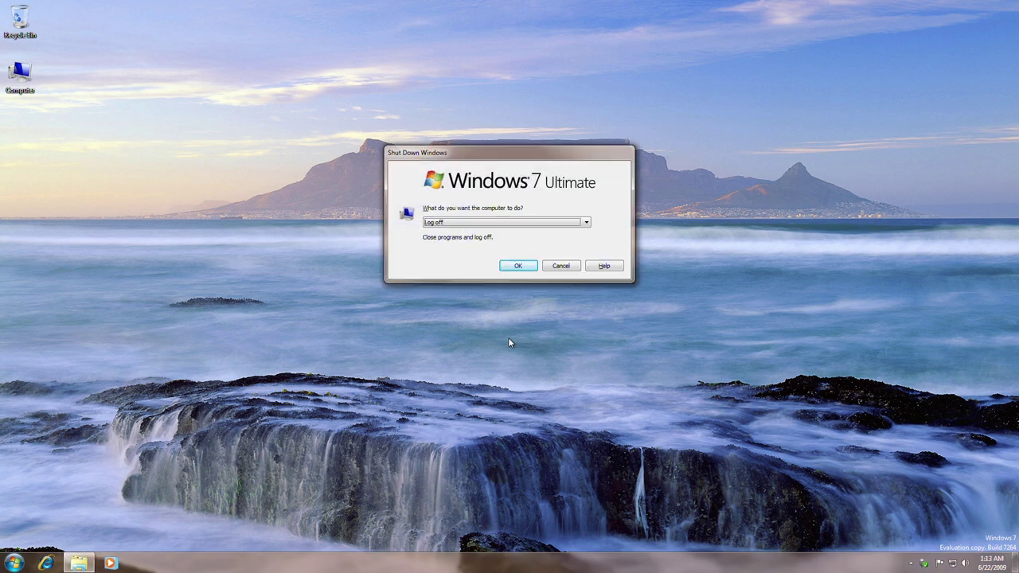
pyautogui.press('Return')
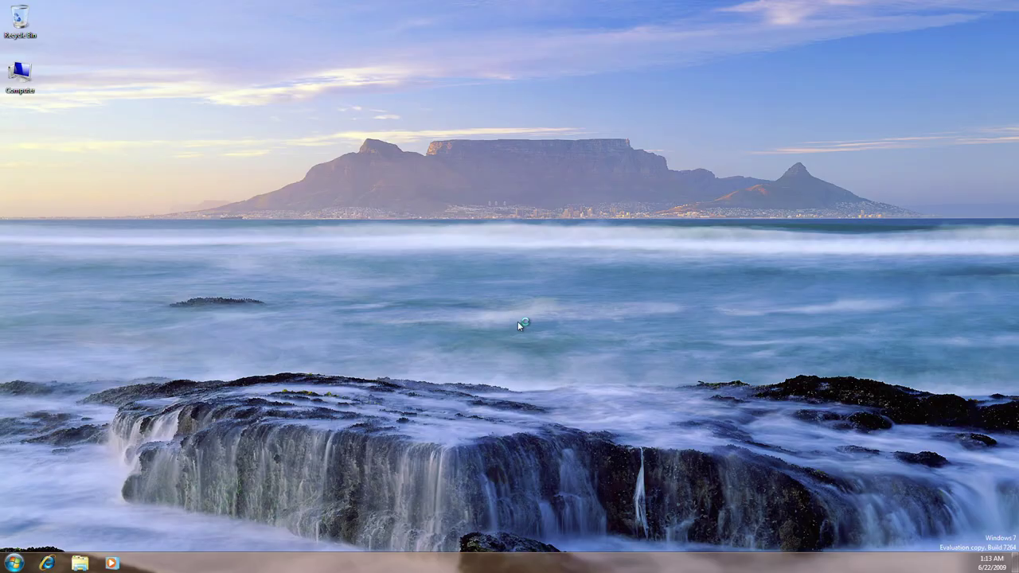
# Step: Reopen Computer Management, set the Guest account to Account is disabled in its properties, and close the console
pyautogui.rightClick(499, 303)
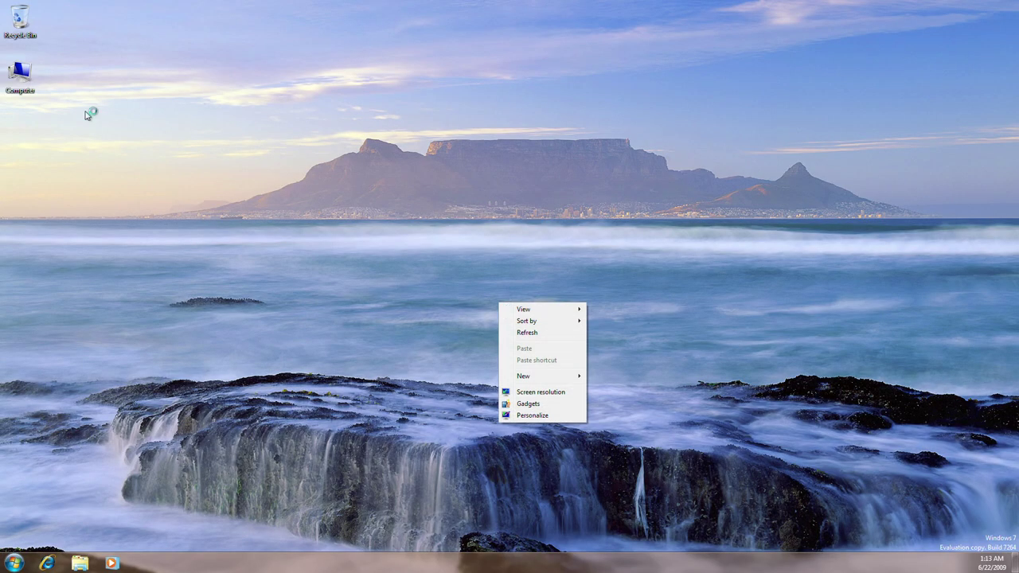
pyautogui.rightClick(18, 89)
pyautogui.click(68, 107)
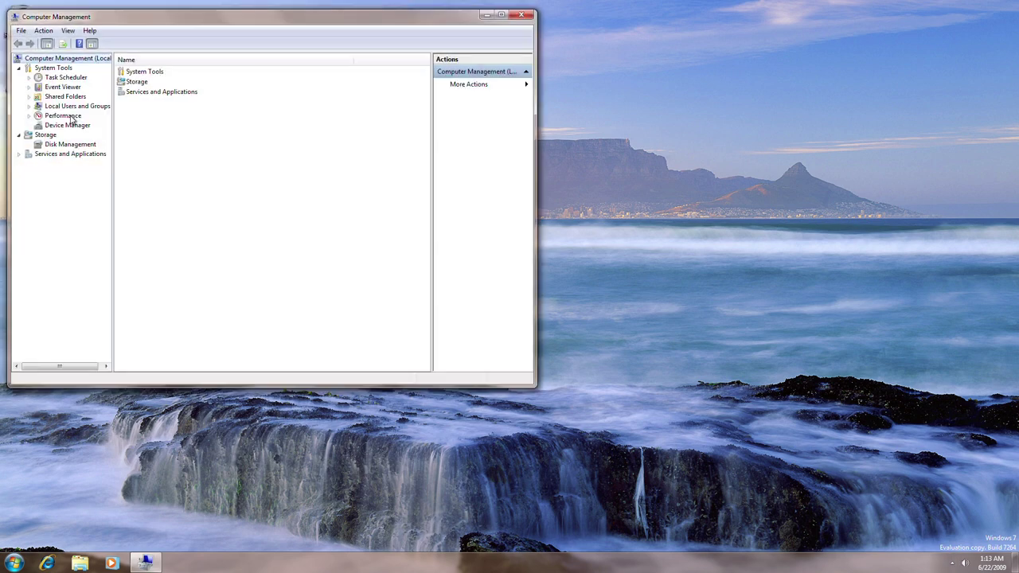
pyautogui.click(78, 106)
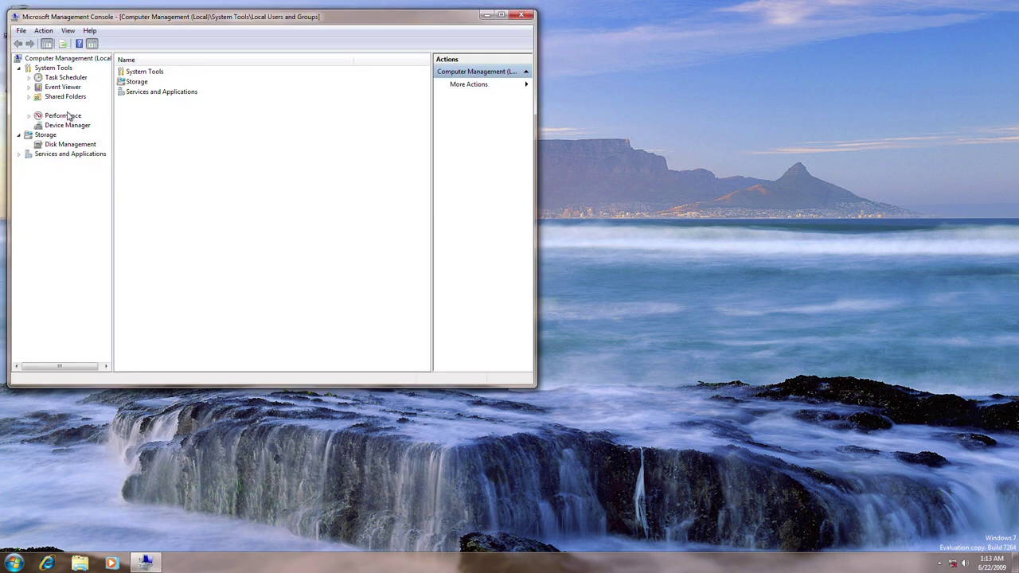
pyautogui.doubleClick(129, 74)
pyautogui.rightClick(138, 92)
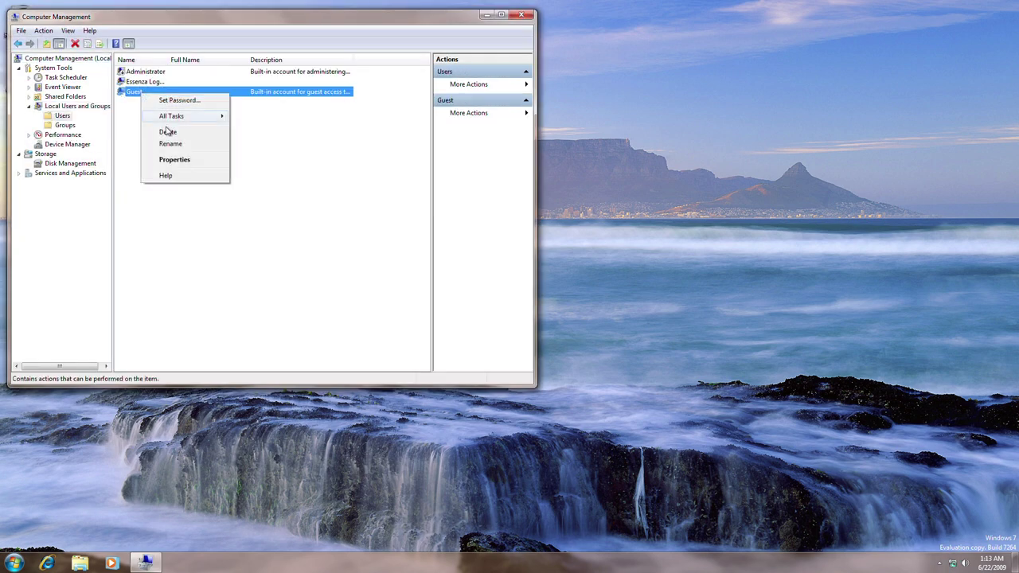
pyautogui.click(184, 160)
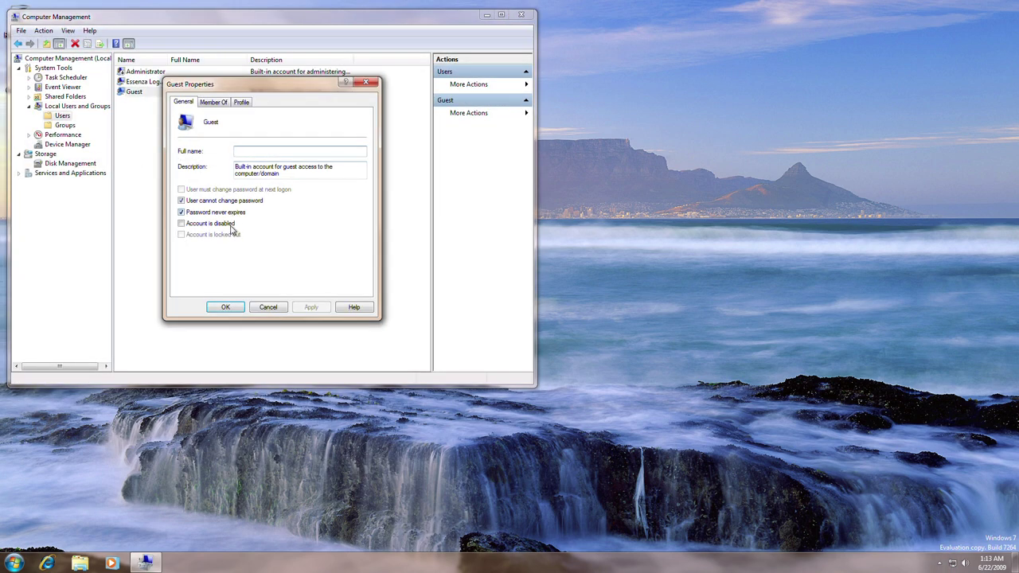
pyautogui.click(231, 227)
pyautogui.click(225, 307)
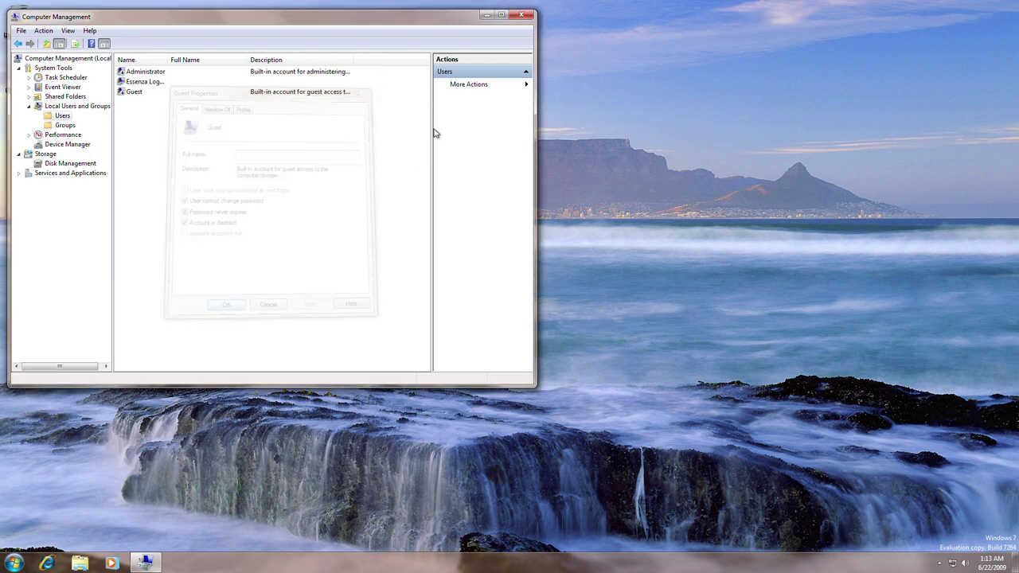
pyautogui.click(522, 14)
# Step: Open Getting Started, examine the descriptions of its tasks such as homegroup, backup and text size, and close the window
pyautogui.click(15, 563)
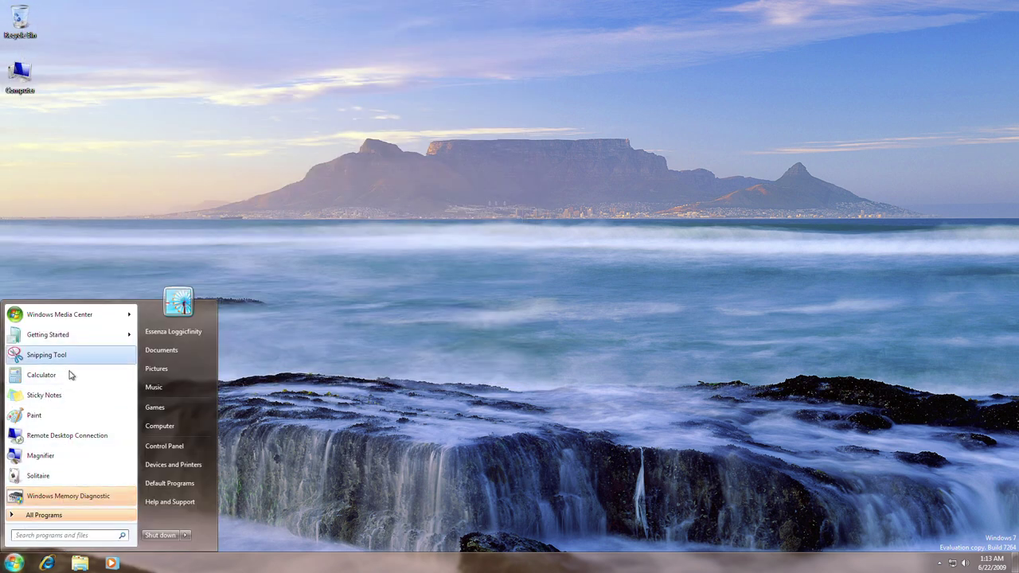
pyautogui.click(48, 335)
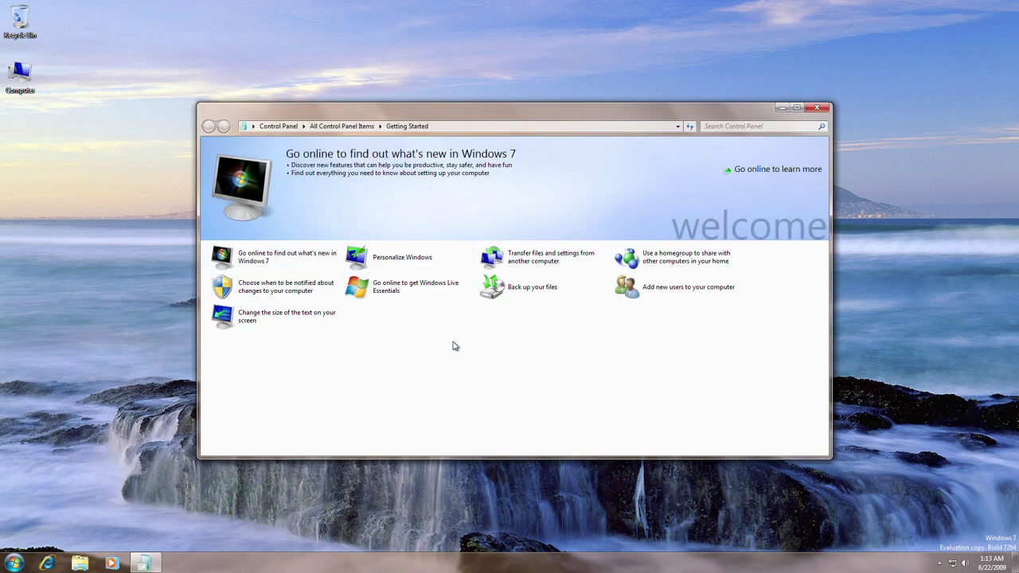
pyautogui.press('Right')
pyautogui.press('Right')
pyautogui.press('Right')
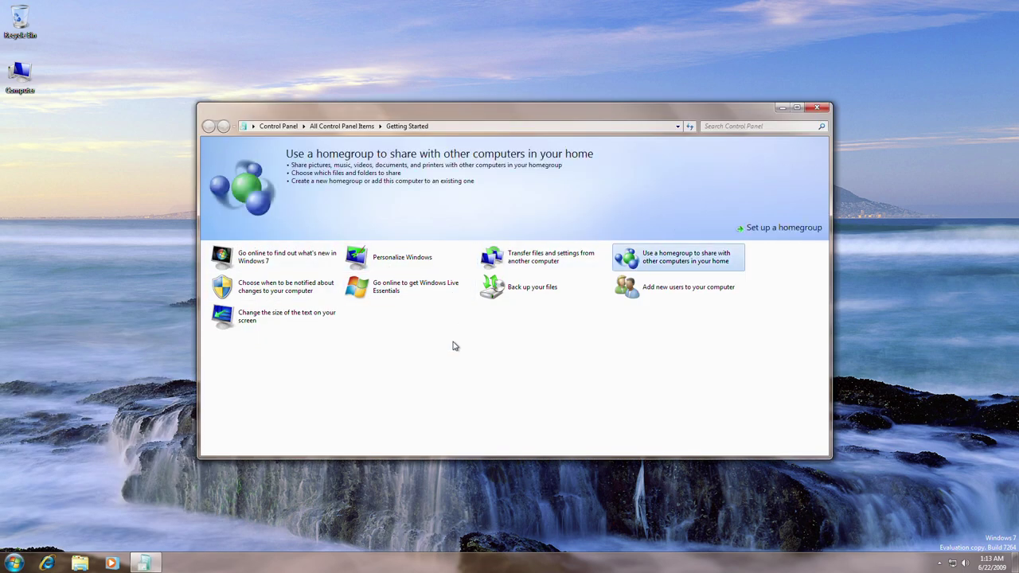
pyautogui.press('Left')
pyautogui.press('Left')
pyautogui.press('Left')
pyautogui.press('Down')
pyautogui.press('Right')
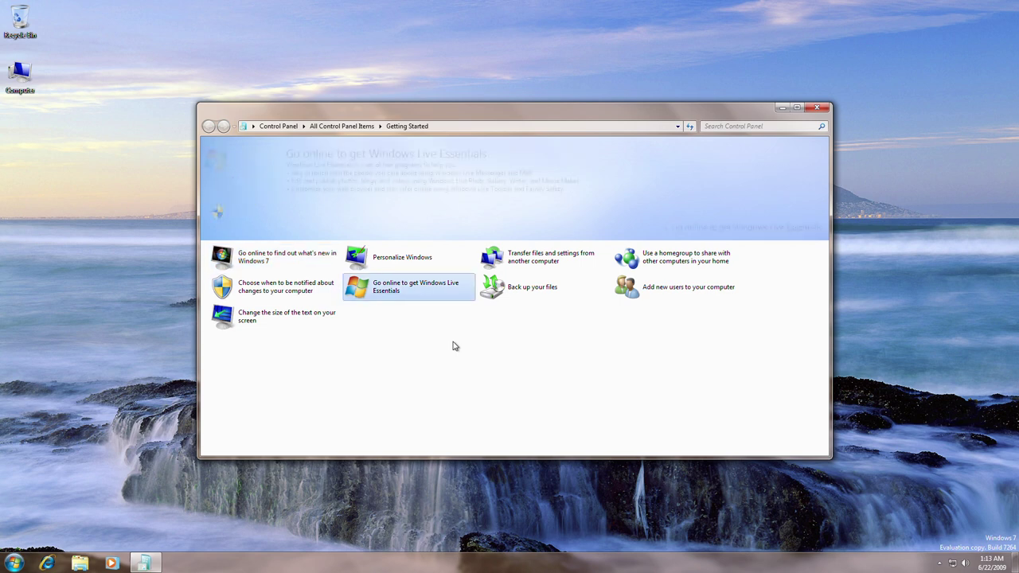
pyautogui.press('Right')
pyautogui.press('Right')
pyautogui.press('Left')
pyautogui.press('Left')
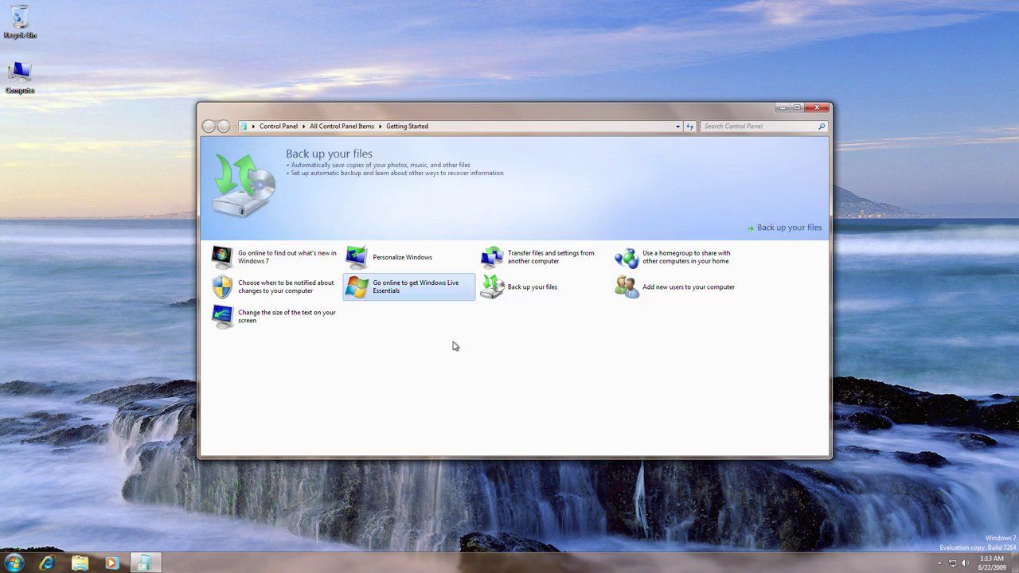
pyautogui.press('Left')
pyautogui.press('Down')
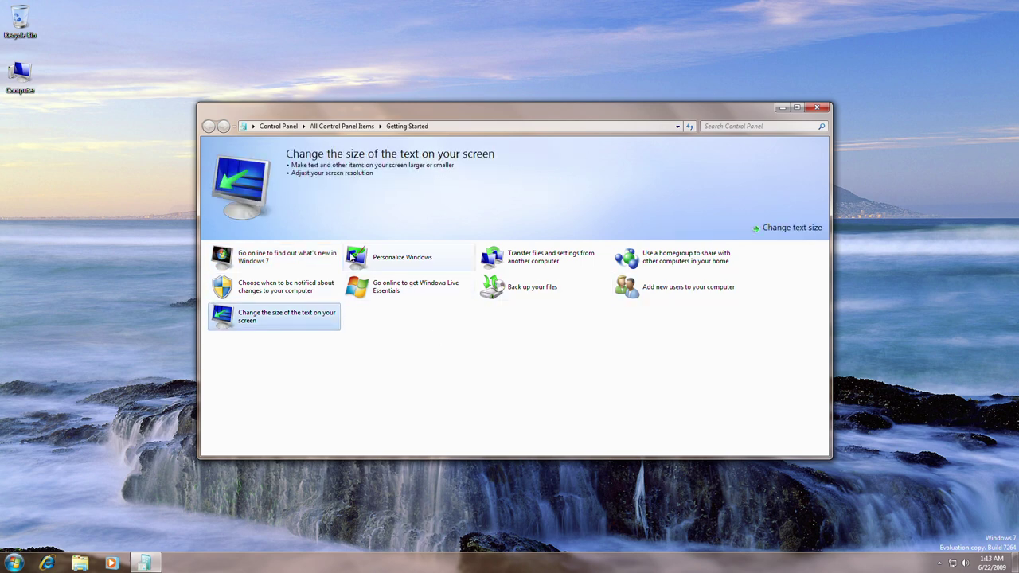
pyautogui.press('Up')
pyautogui.press('Up')
pyautogui.click(817, 107)
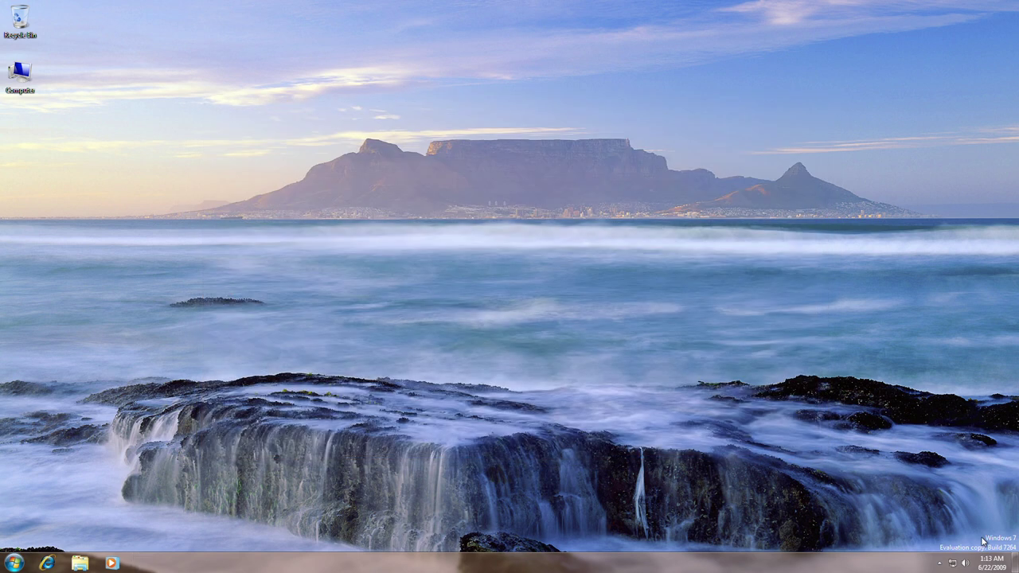
# Step: Open the date and time settings, look over the Additional Clocks and Internet Time options, and close the dialog
pyautogui.click(991, 563)
pyautogui.click(917, 534)
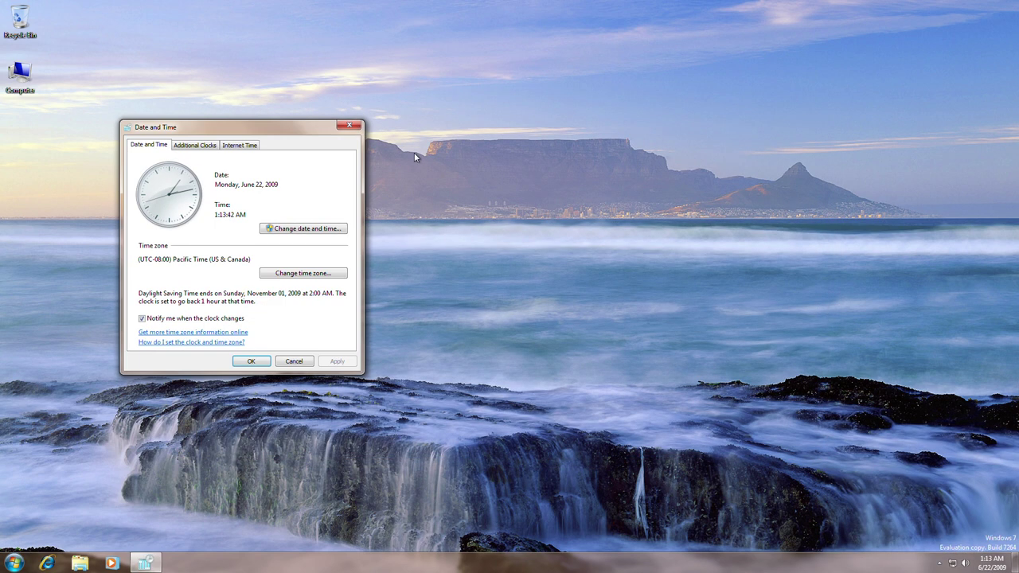
pyautogui.click(190, 146)
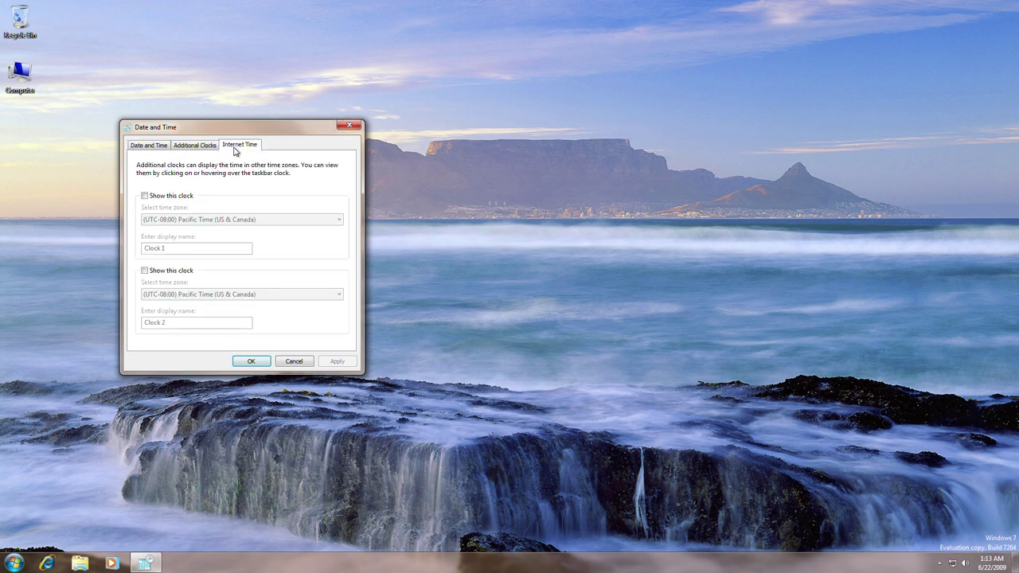
pyautogui.click(159, 150)
pyautogui.click(351, 126)
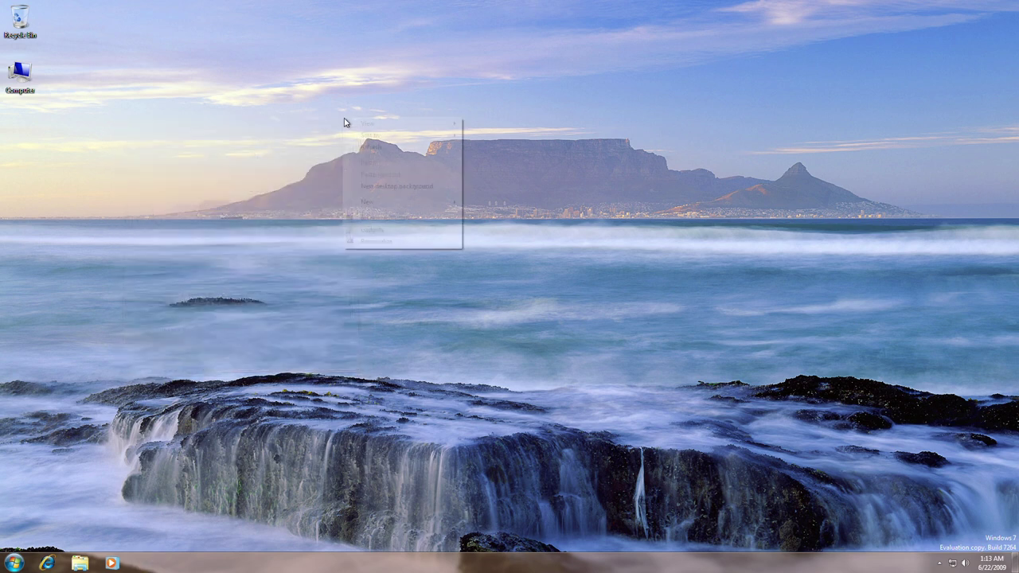
# Step: Open the desktop gadget gallery, place it lower on the screen, and add the Calendar and Clock gadgets to the desktop
pyautogui.rightClick(344, 119)
pyautogui.click(401, 228)
pyautogui.moveTo(409, 188); pyautogui.dragTo(383, 377)
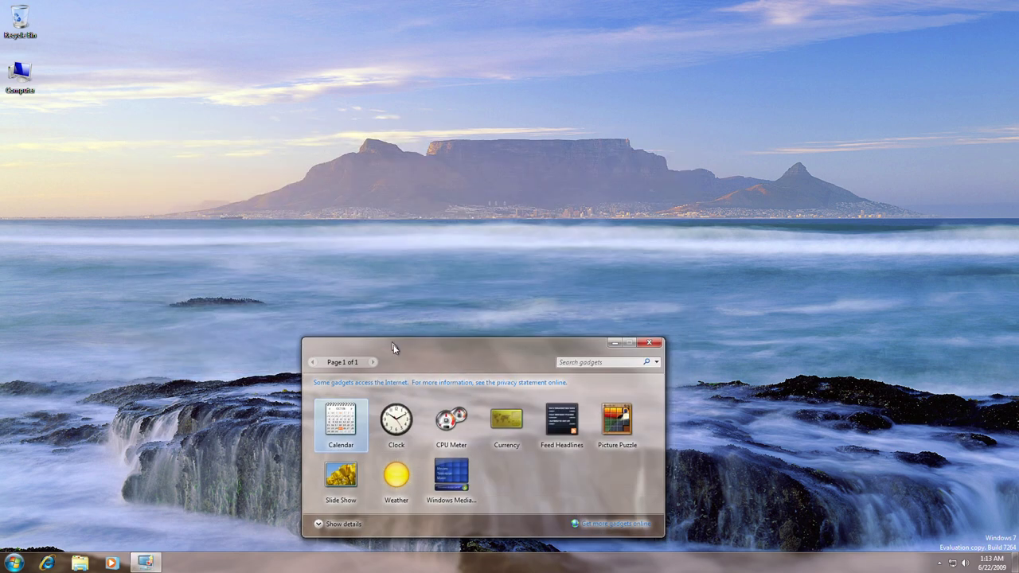
pyautogui.doubleClick(341, 423)
pyautogui.doubleClick(397, 419)
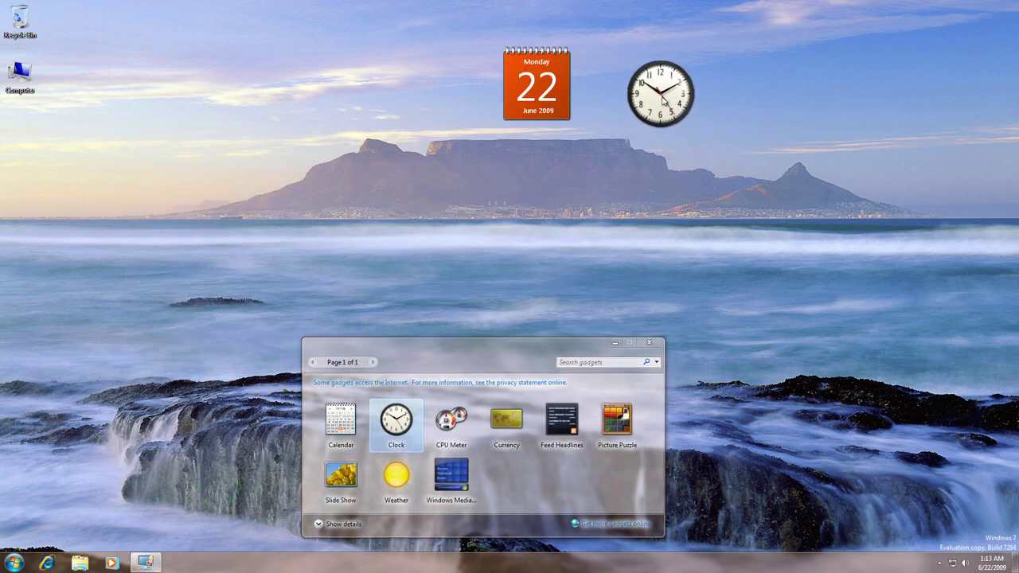
pyautogui.doubleClick(447, 430)
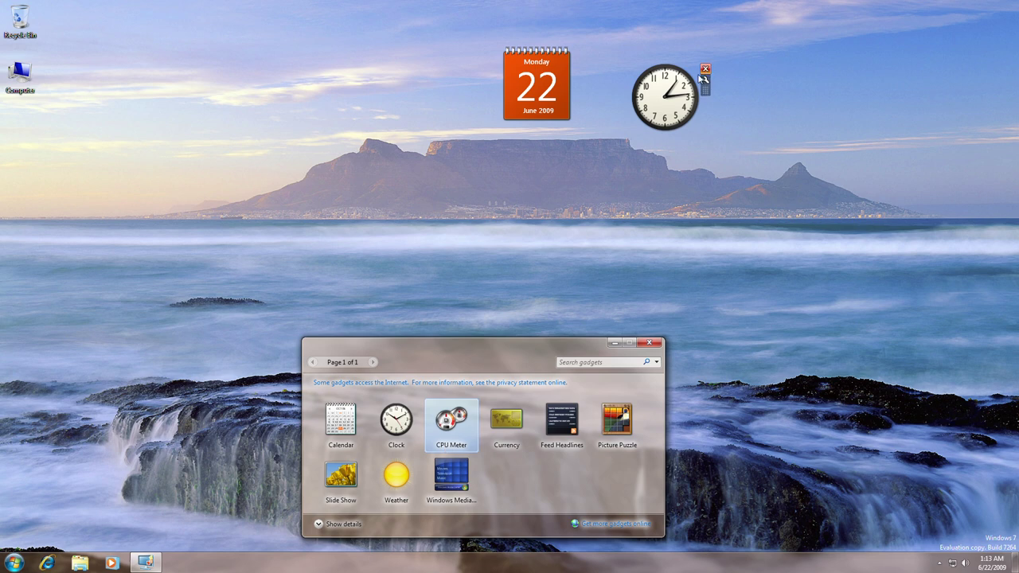
# Step: Try the Calendar gadget's larger and smaller sizes and remove both the Clock and Calendar gadgets from the desktop
pyautogui.click(706, 67)
pyautogui.click(577, 75)
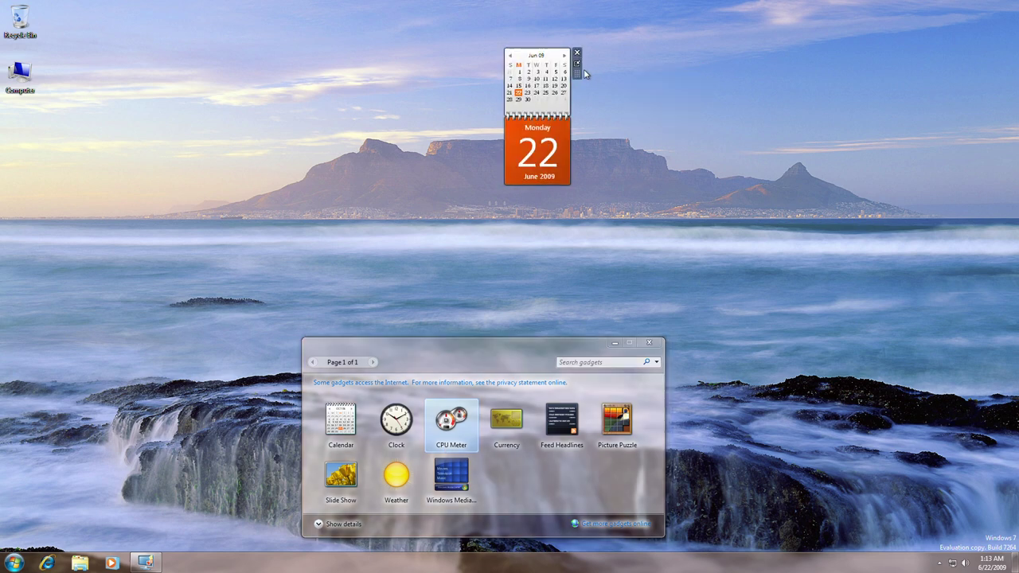
pyautogui.click(578, 65)
pyautogui.click(578, 53)
# Step: Add the Clock gadget to the desktop again and browse through all eight clock faces in its options
pyautogui.doubleClick(396, 419)
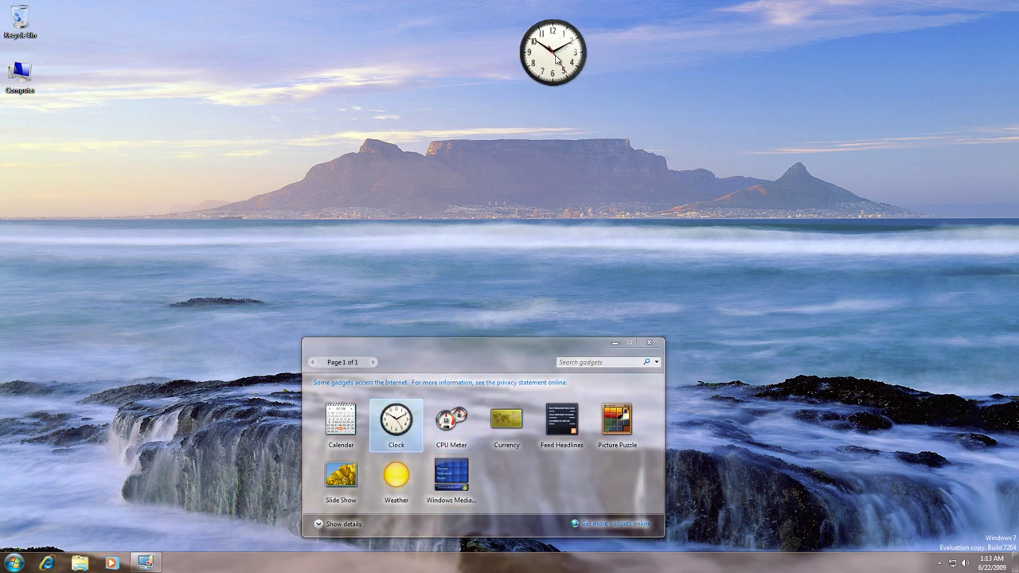
pyautogui.moveTo(603, 60)
pyautogui.click(597, 42)
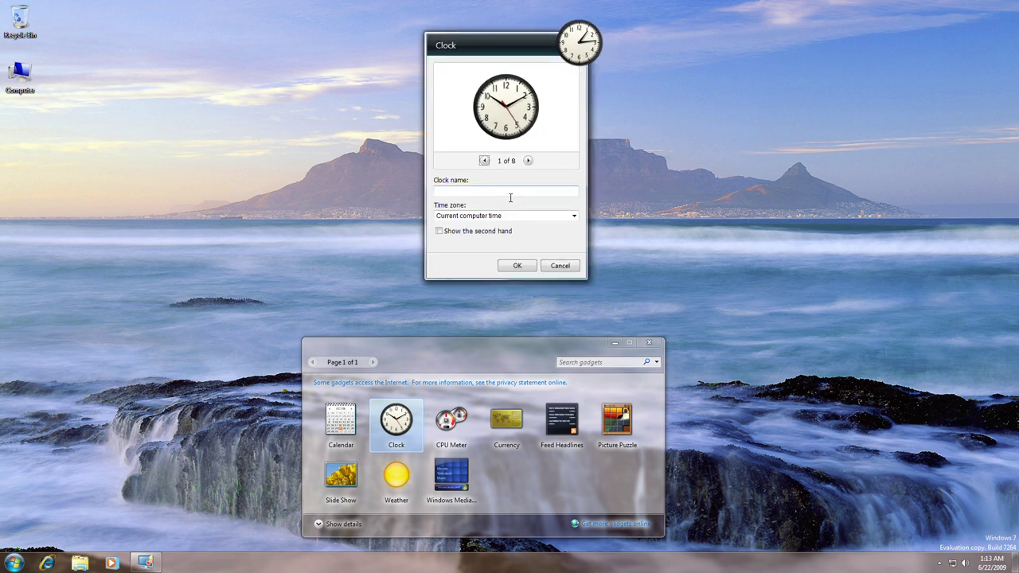
pyautogui.click(528, 161)
pyautogui.click(528, 161)
pyautogui.click(528, 161)
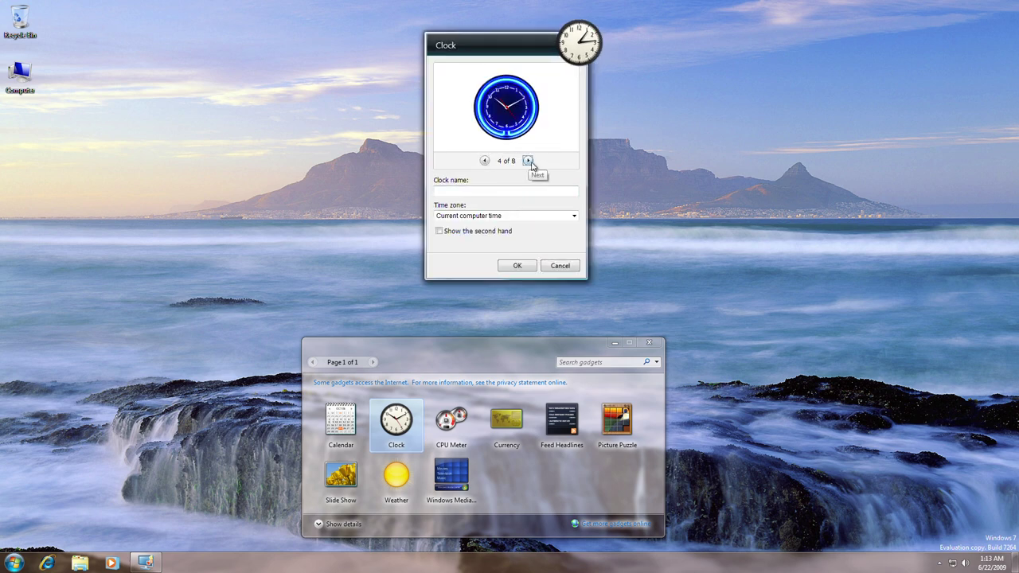
pyautogui.click(528, 161)
pyautogui.click(528, 161)
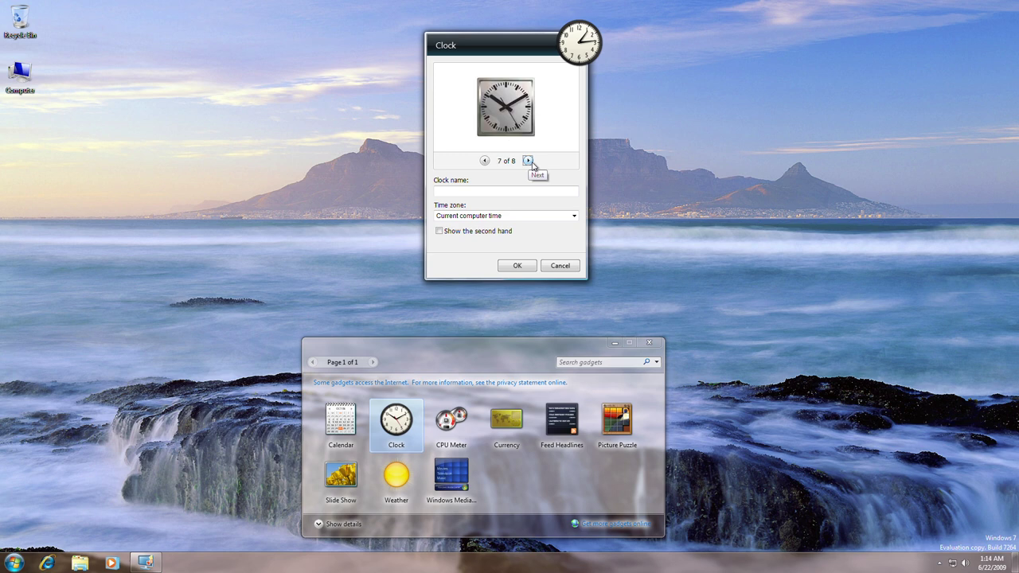
pyautogui.click(528, 161)
pyautogui.click(528, 161)
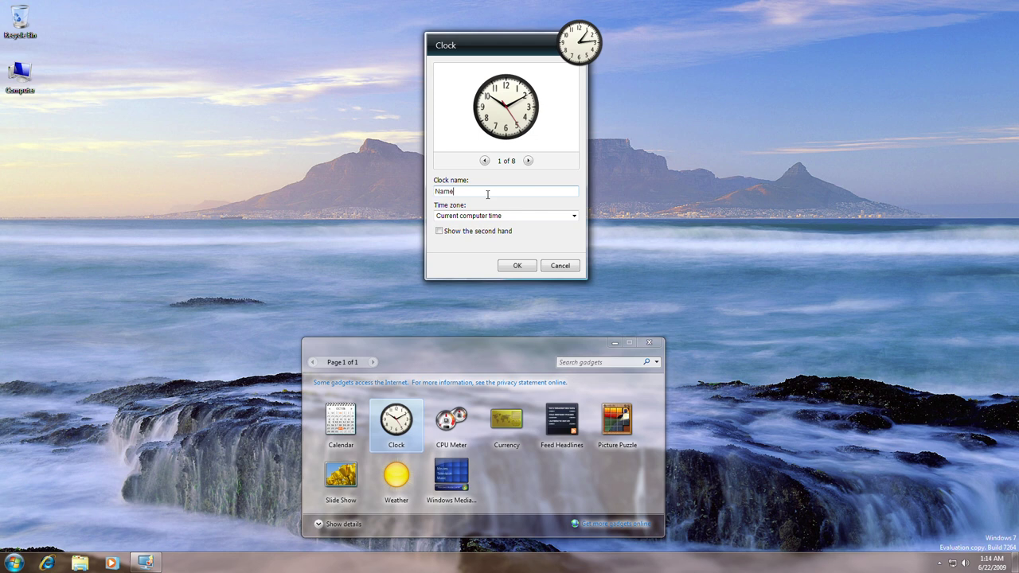
# Step: Enter Name as the clock name and apply the options with face 1 of 8
pyautogui.click(489, 196)
pyautogui.write('Name')
pyautogui.click(517, 265)
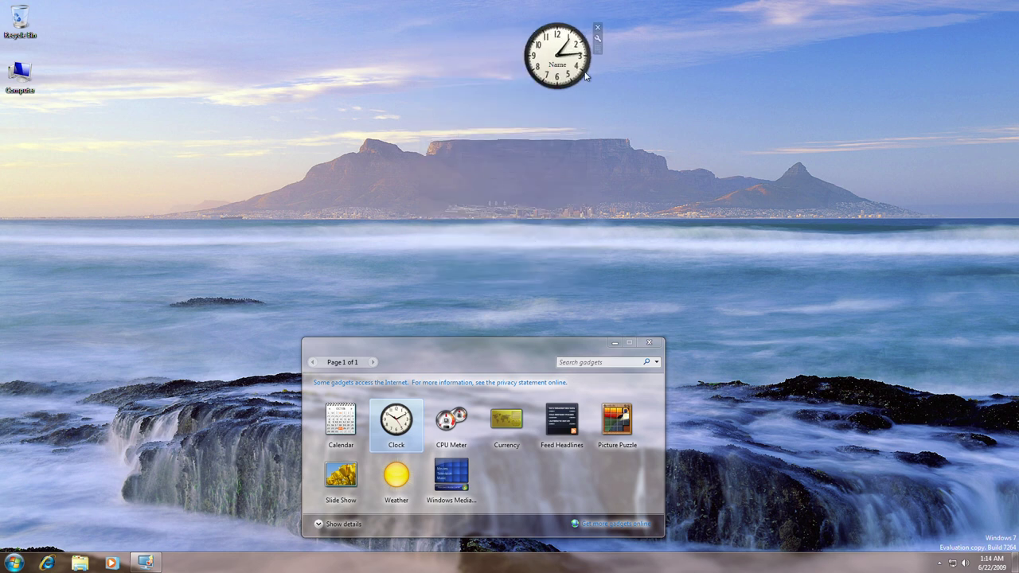
# Step: Change the Clock gadget to the blue neon face, 4 of 8, and apply it
pyautogui.click(598, 38)
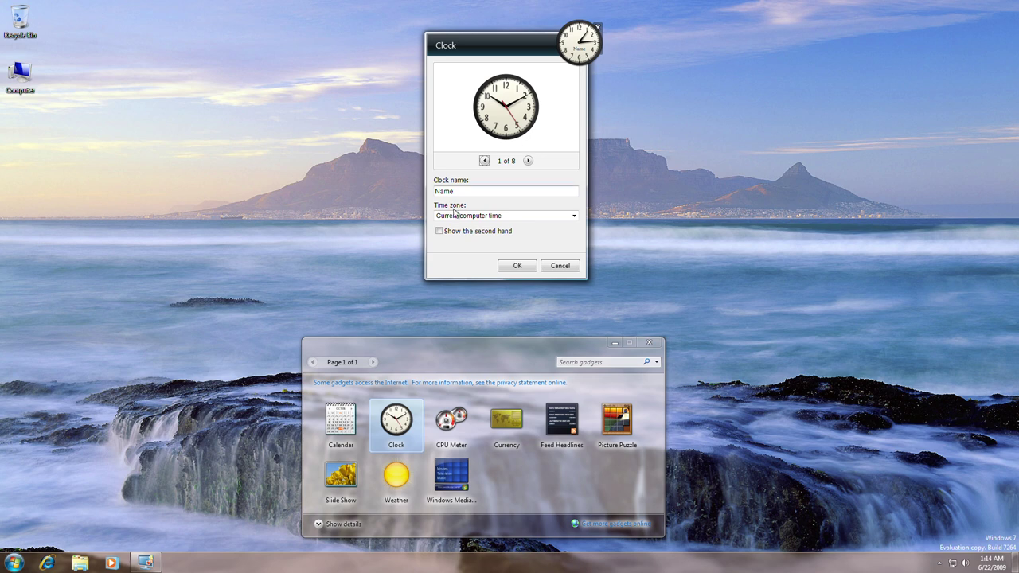
pyautogui.click(528, 161)
pyautogui.click(528, 161)
pyautogui.click(528, 161)
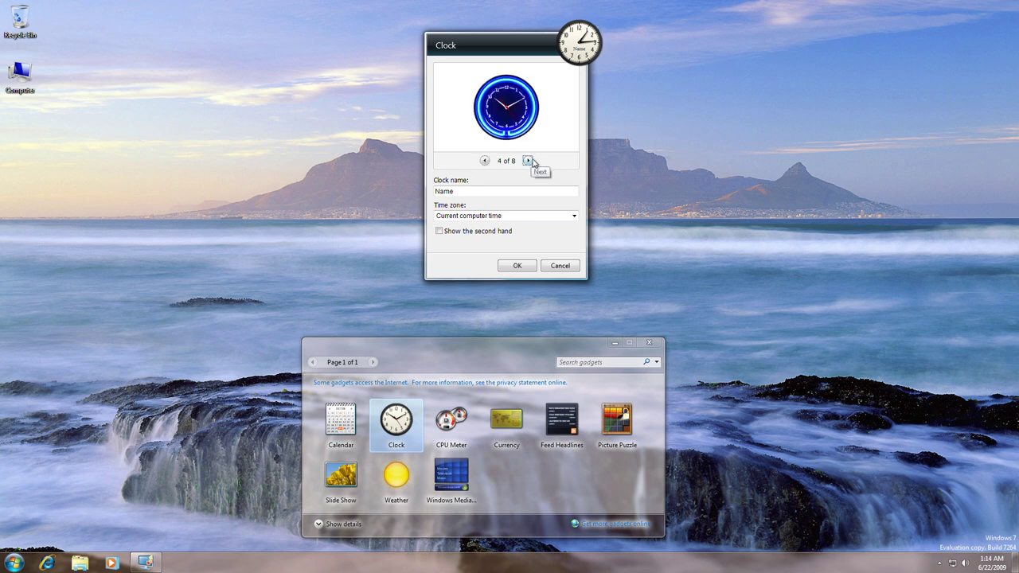
pyautogui.click(517, 266)
# Step: Switch the Clock gadget to the black chronograph face, 3 of 8, and rename the clock Text here
pyautogui.click(598, 39)
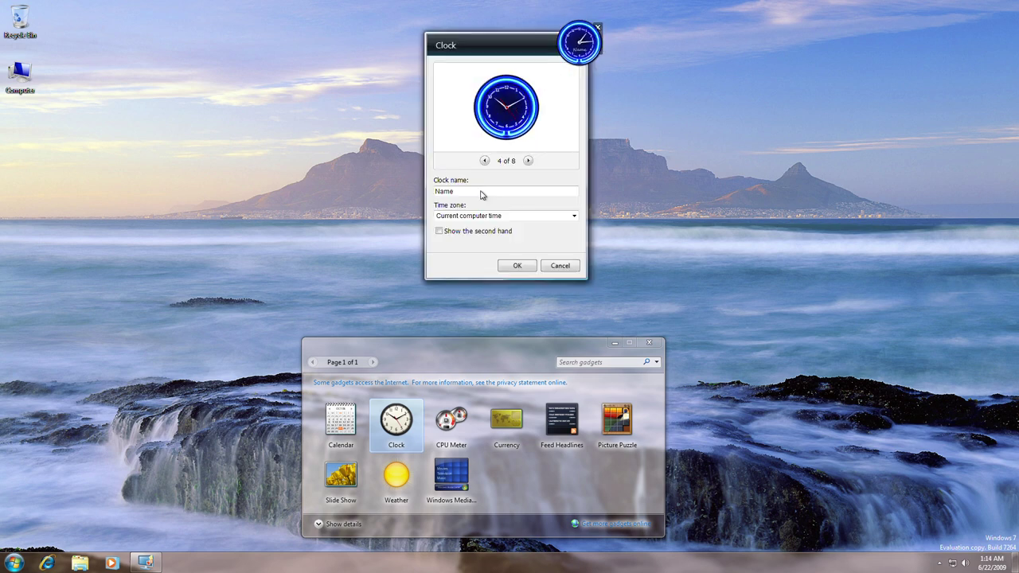
pyautogui.click(484, 160)
pyautogui.click(516, 266)
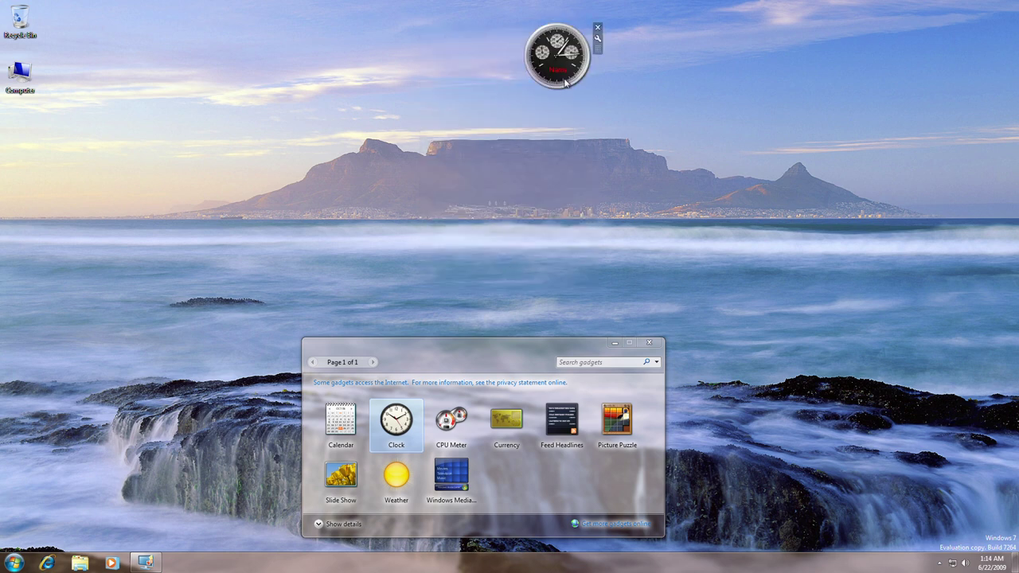
pyautogui.click(599, 39)
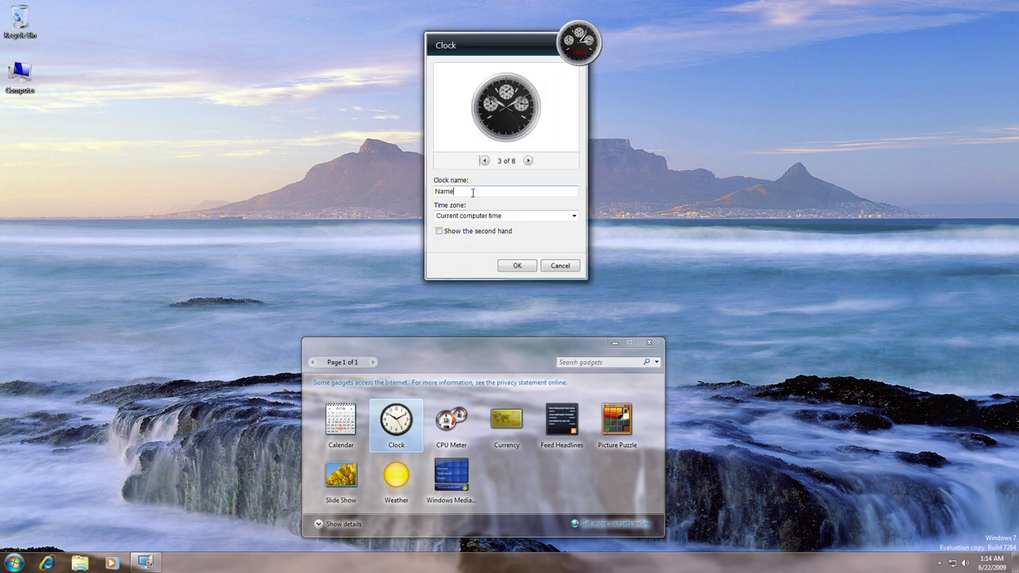
pyautogui.write('Text here')
pyautogui.press('Return')
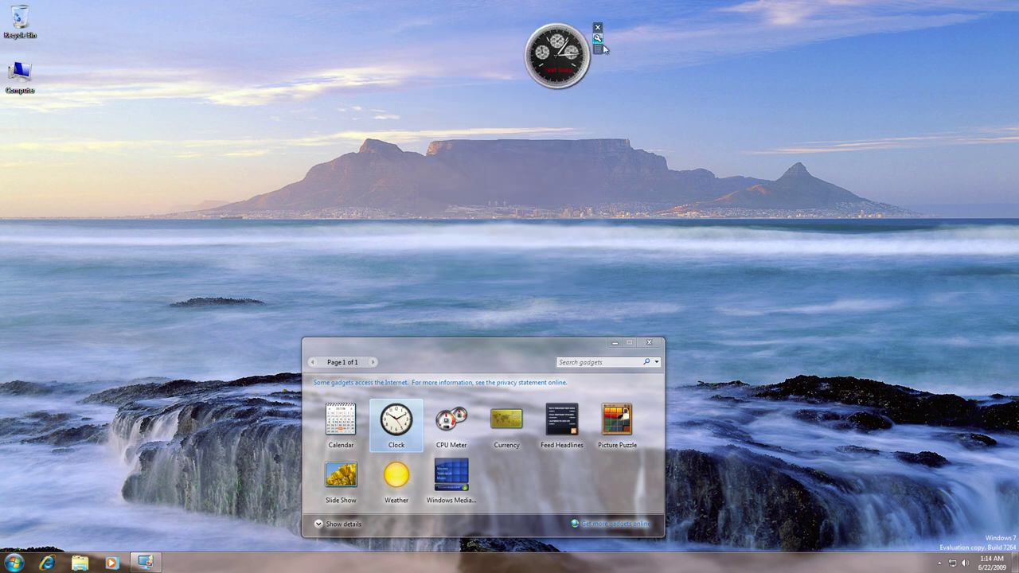
# Step: Apply the plain silver face, 2 of 8, to the Clock gadget, followed by the blue neon face, 4 of 8
pyautogui.click(598, 38)
pyautogui.click(484, 161)
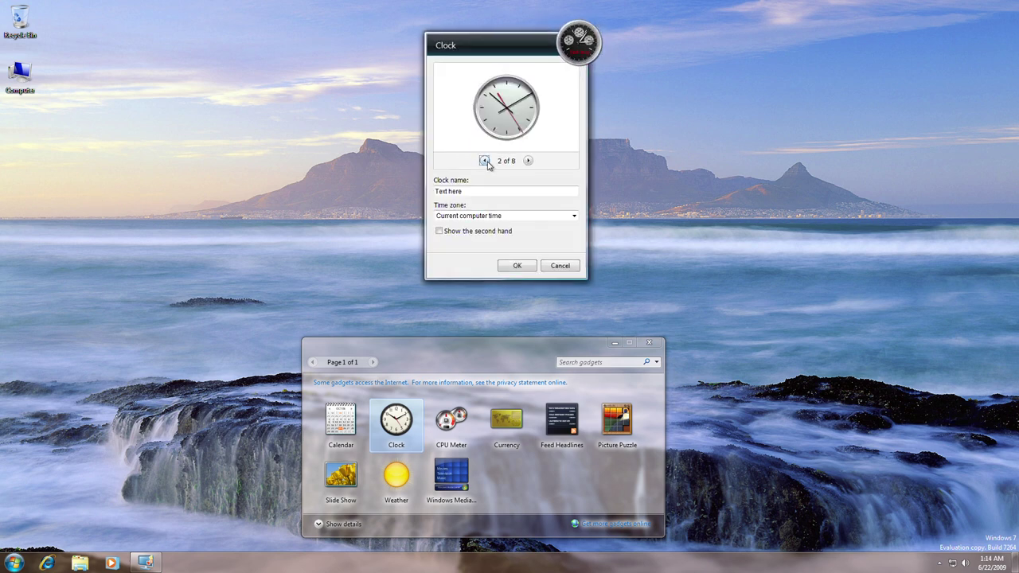
pyautogui.click(516, 266)
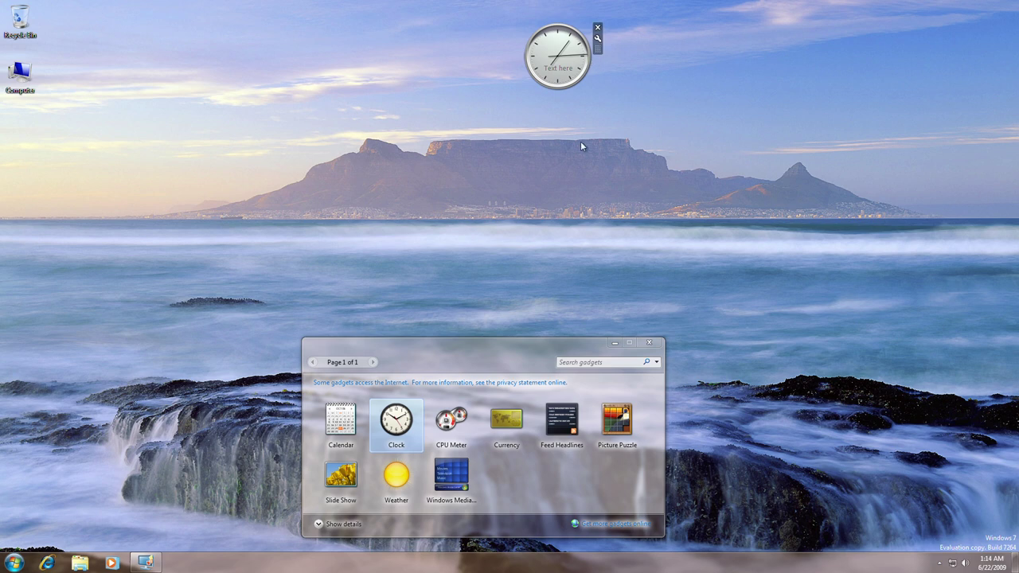
pyautogui.click(598, 38)
pyautogui.click(528, 161)
pyautogui.click(528, 160)
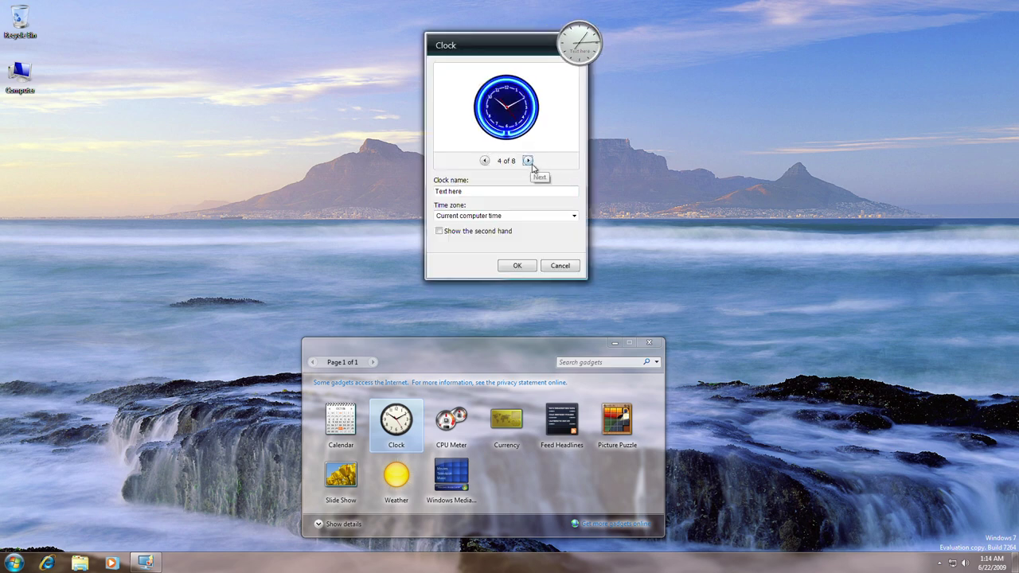
pyautogui.click(518, 265)
# Step: Apply the classic numbered face, 1 of 8, to the Clock gadget, followed by the daisy face, 5 of 8
pyautogui.click(598, 39)
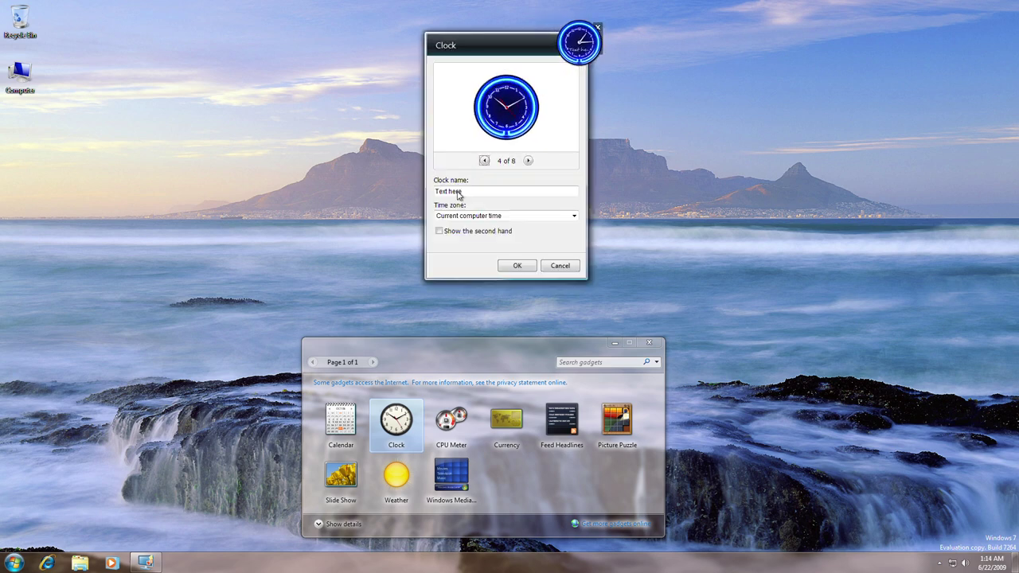
pyautogui.click(484, 161)
pyautogui.click(484, 161)
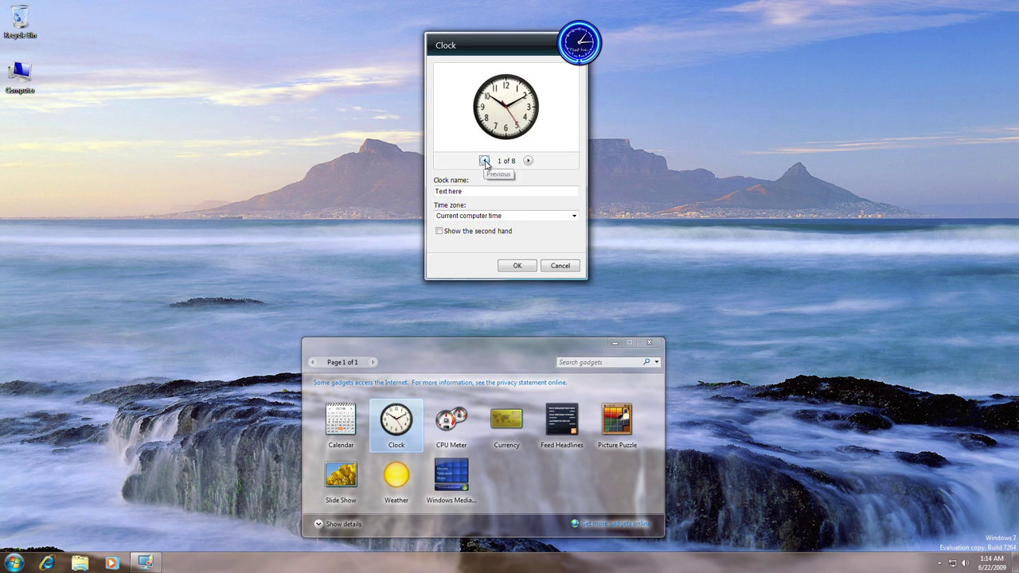
pyautogui.click(518, 265)
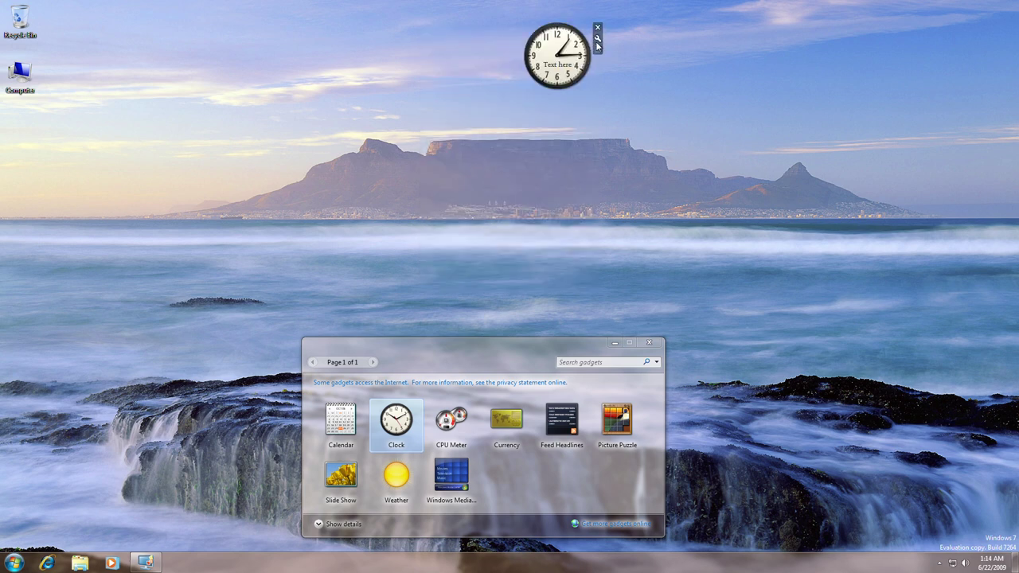
pyautogui.click(598, 39)
pyautogui.click(529, 161)
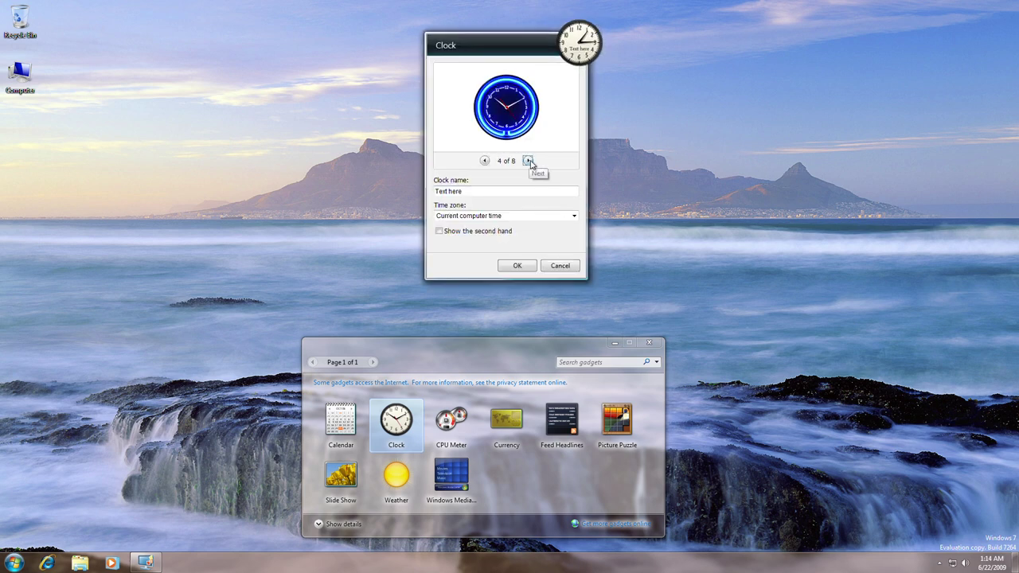
pyautogui.click(529, 161)
pyautogui.click(518, 266)
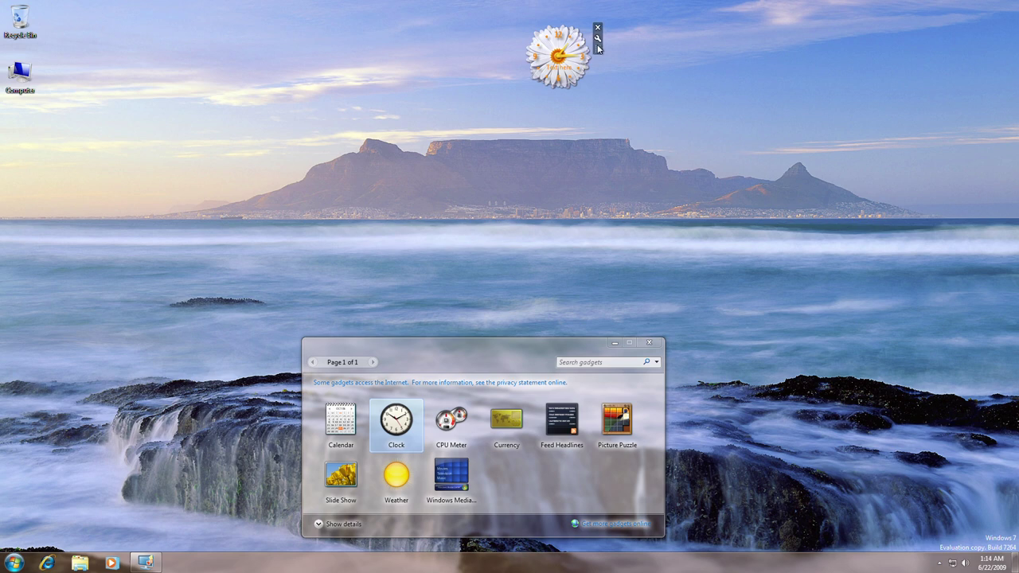
# Step: Apply the red face, 6 of 8, to the Clock gadget, followed by the square metal face, 7 of 8
pyautogui.click(598, 37)
pyautogui.click(528, 161)
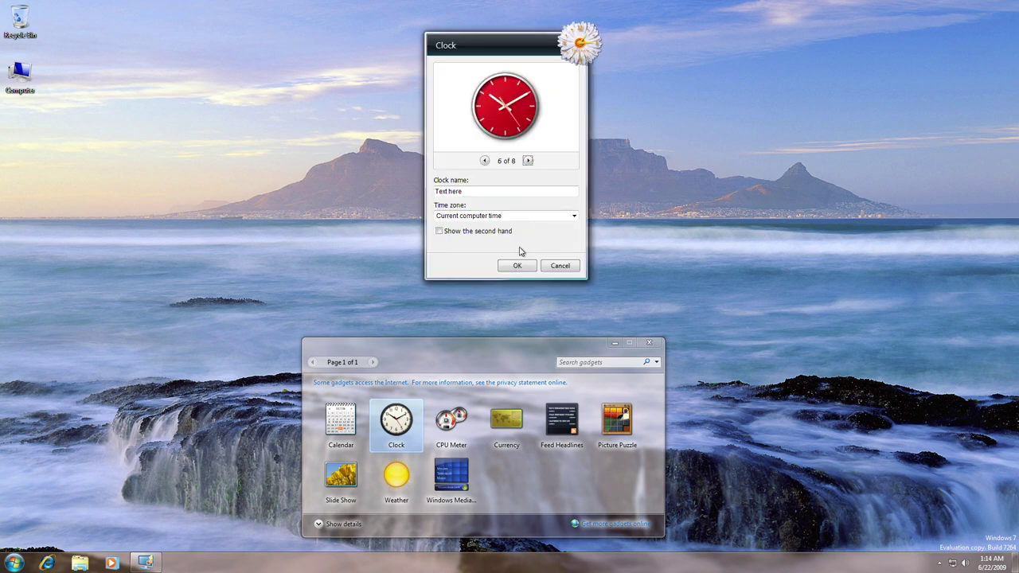
pyautogui.click(517, 266)
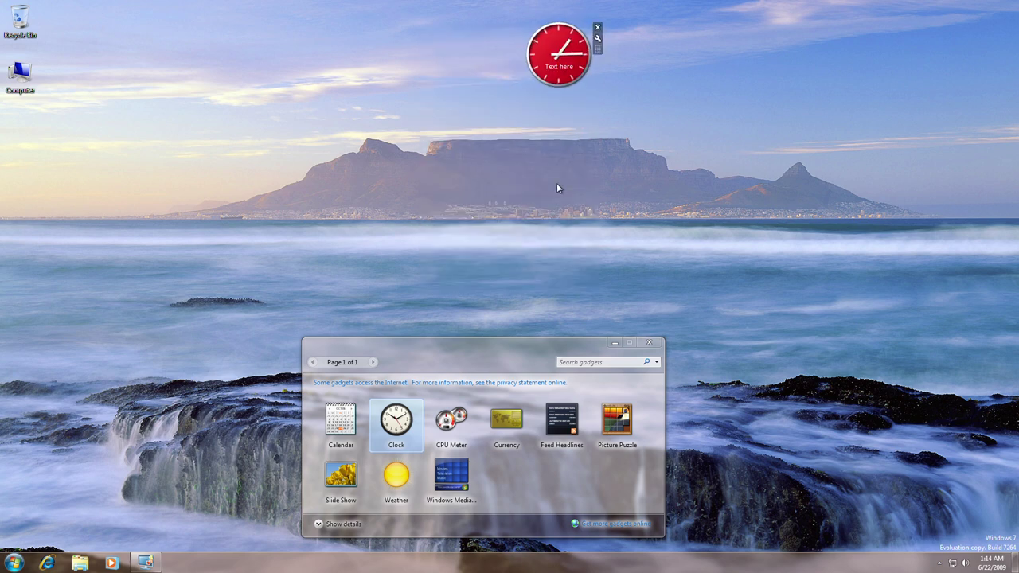
pyautogui.click(598, 38)
pyautogui.click(528, 161)
pyautogui.click(518, 266)
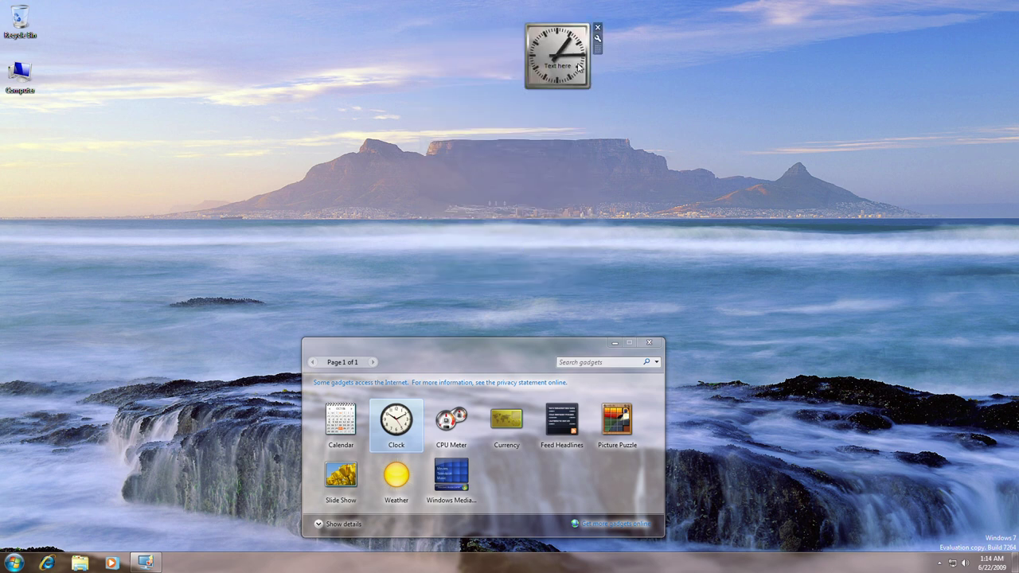
# Step: Apply the pink creature face, 8 of 8, to the Clock gadget and return to the classic face, 1 of 8
pyautogui.click(598, 37)
pyautogui.click(528, 161)
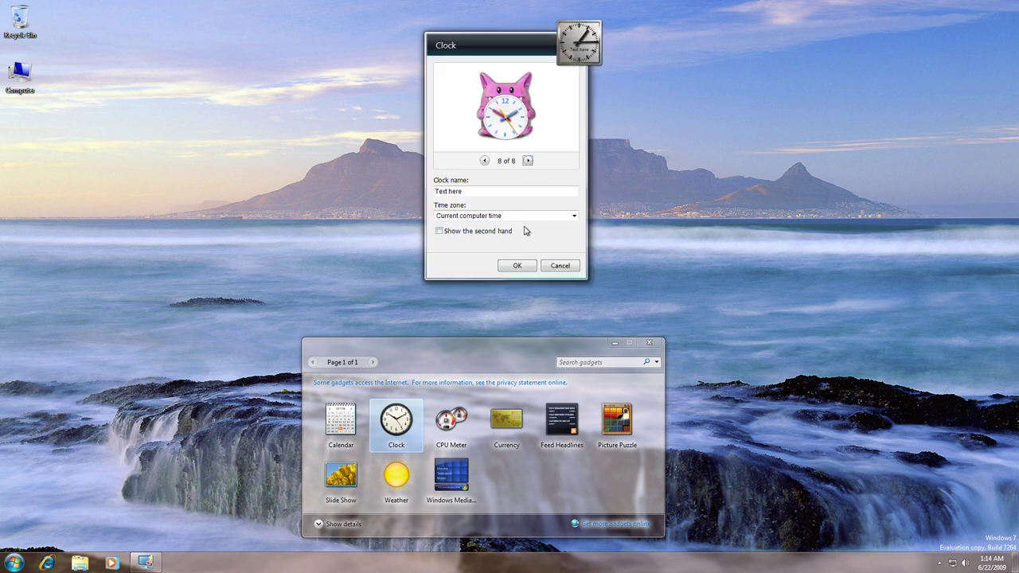
pyautogui.click(518, 266)
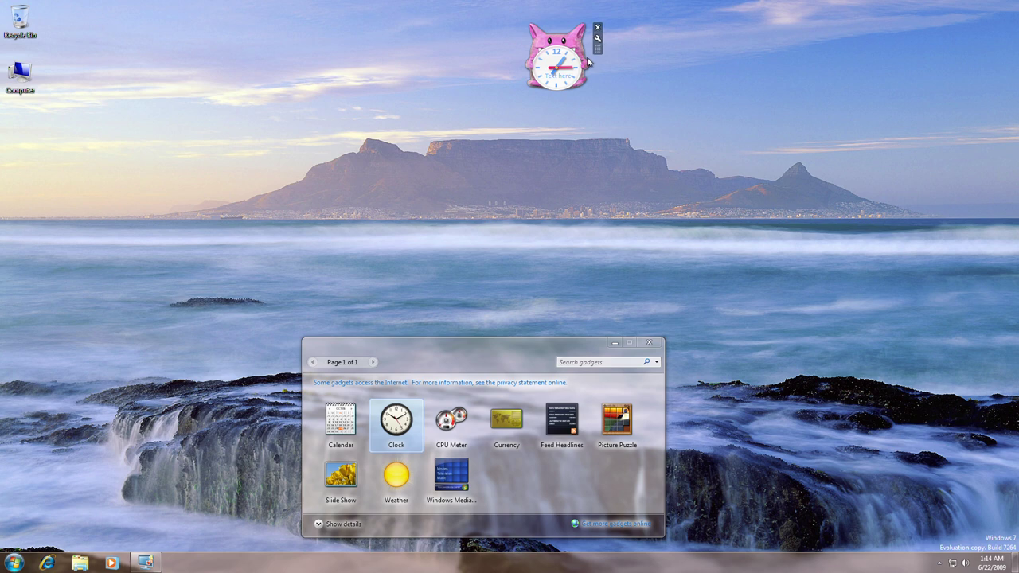
pyautogui.click(598, 37)
pyautogui.click(528, 161)
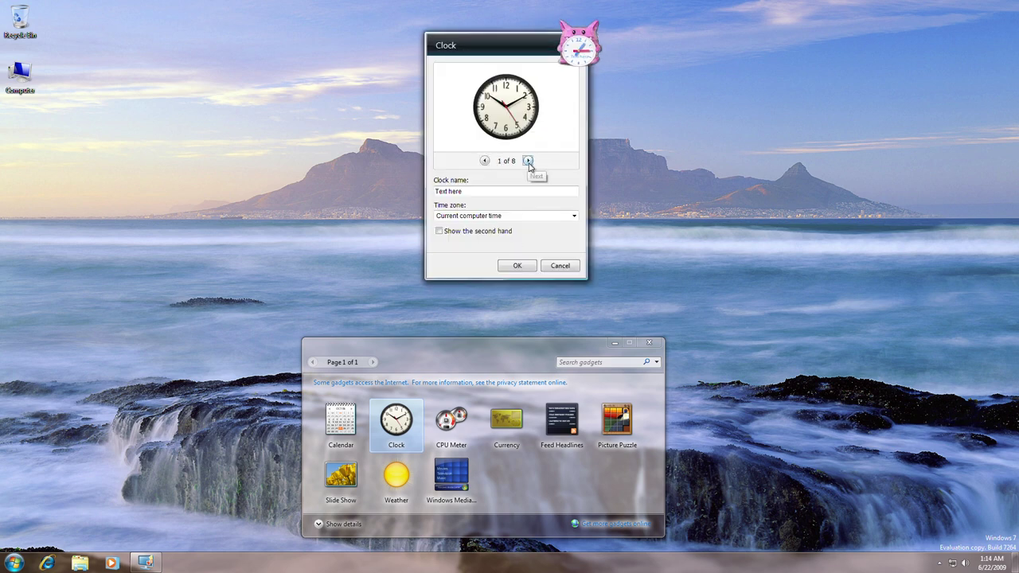
pyautogui.click(517, 266)
# Step: Remove the Clock gadget from the desktop and place the CPU Meter gadget above the gadget gallery
pyautogui.click(598, 26)
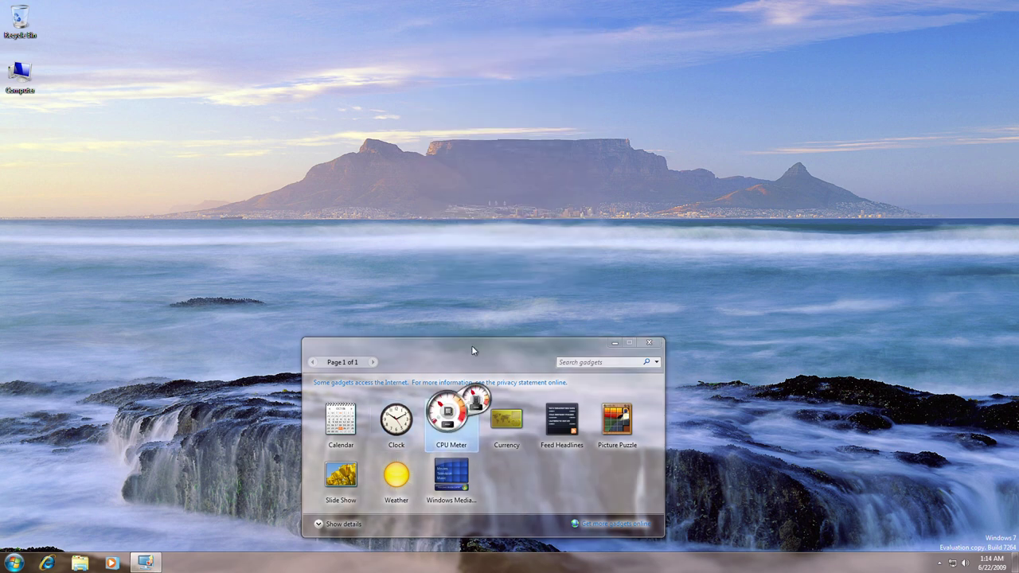
pyautogui.moveTo(472, 350); pyautogui.dragTo(557, 88)
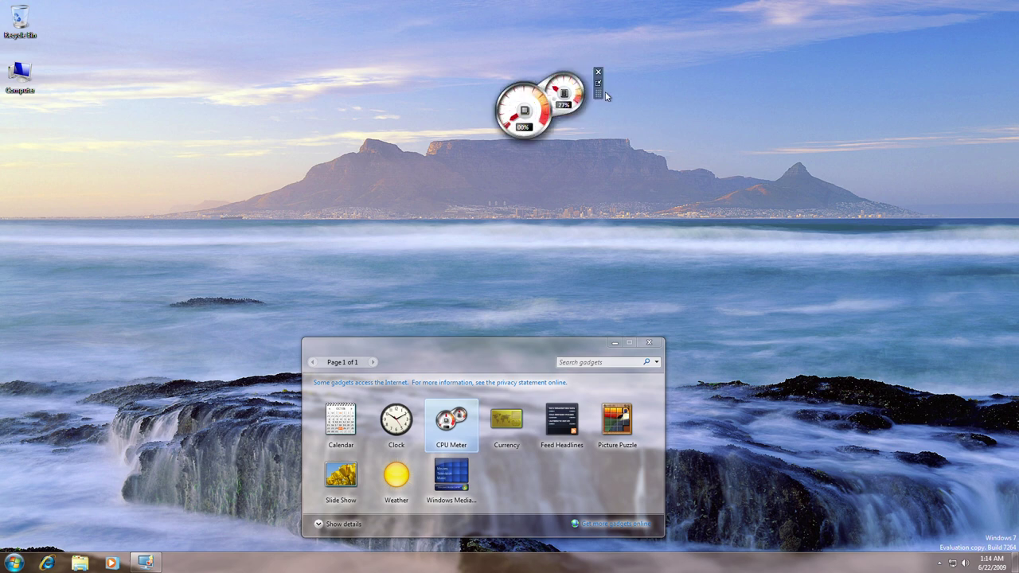
# Step: Replace the CPU Meter gadget on the desktop with Currency, and replace Currency with the Feed Headlines gadget
pyautogui.click(598, 73)
pyautogui.moveTo(507, 419); pyautogui.dragTo(502, 244)
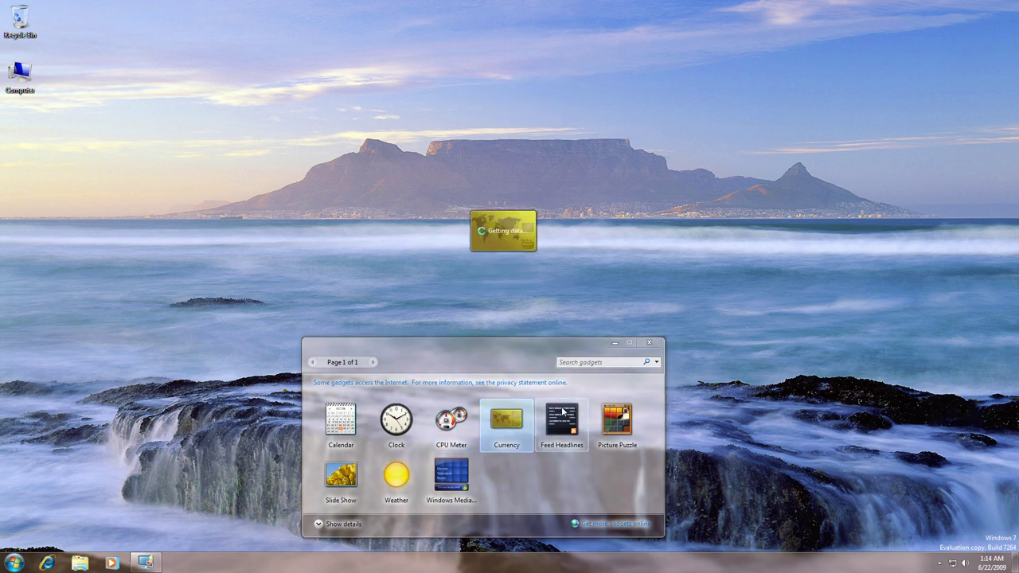
pyautogui.moveTo(562, 412); pyautogui.dragTo(609, 437)
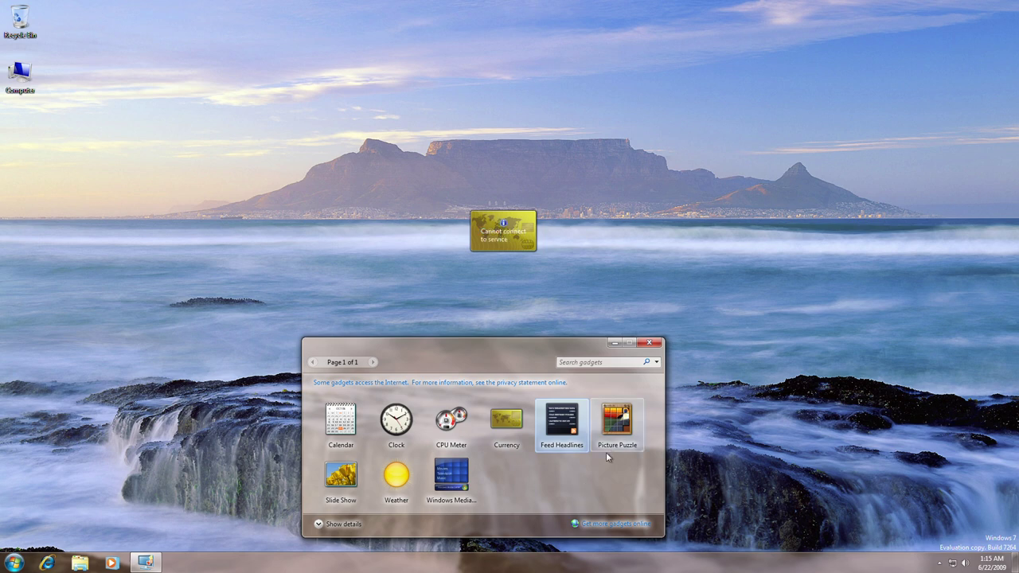
pyautogui.click(542, 216)
pyautogui.moveTo(562, 422); pyautogui.dragTo(539, 191)
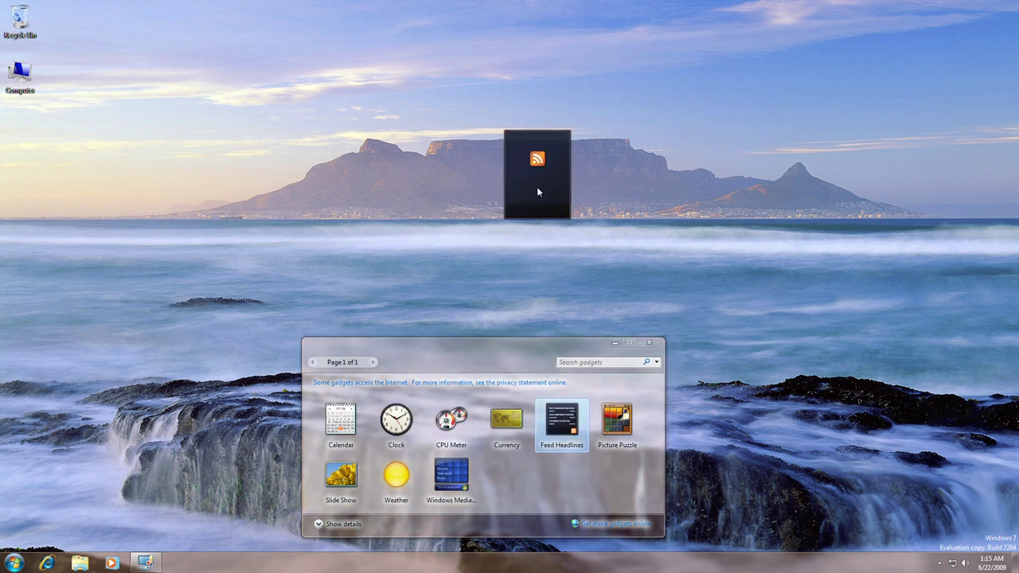
# Step: Set the South Africa desktop background slide show to change pictures every 1 day and close the Personalization window
pyautogui.rightClick(574, 270)
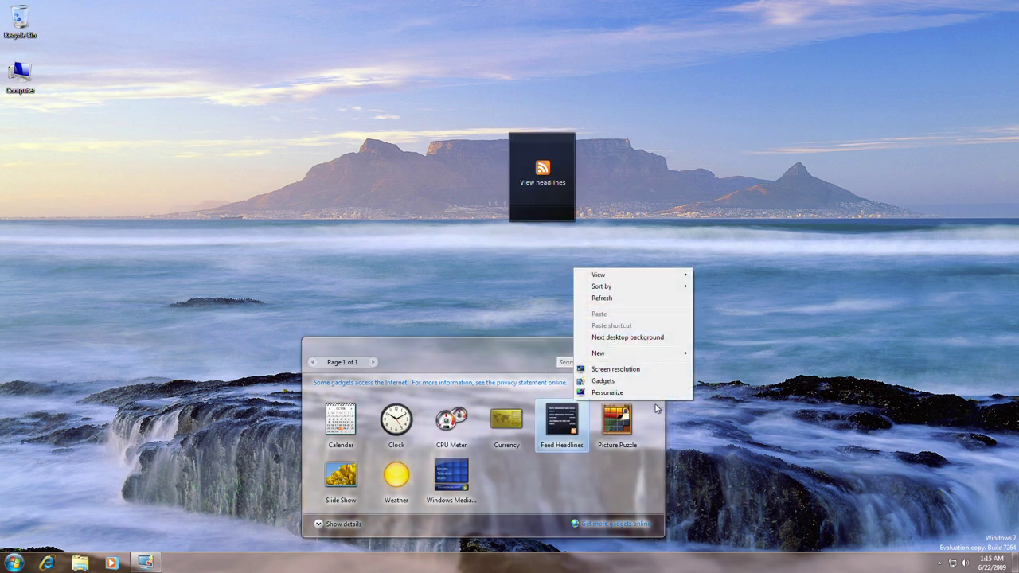
pyautogui.click(633, 392)
pyautogui.click(546, 510)
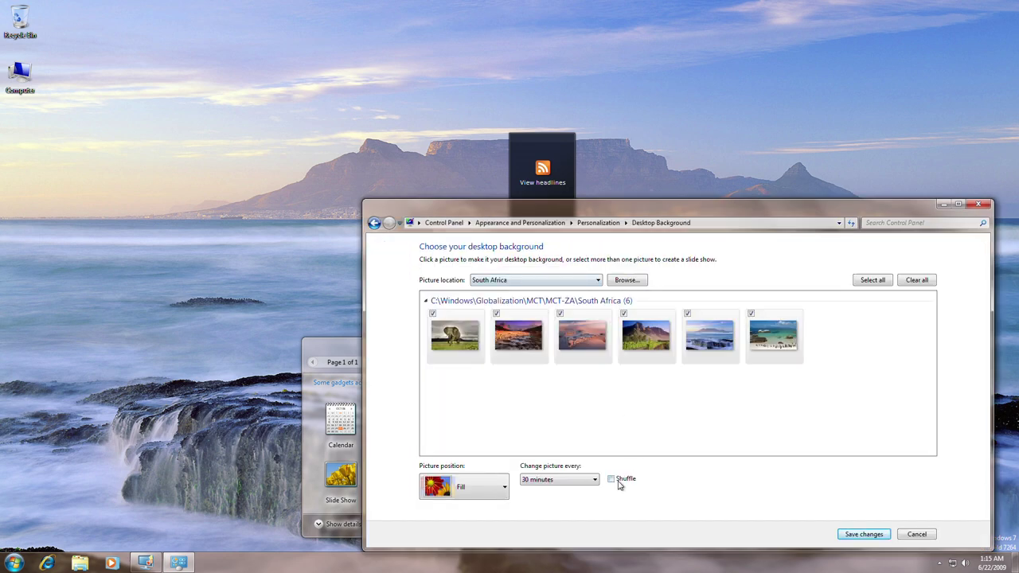
pyautogui.click(558, 479)
pyautogui.click(559, 470)
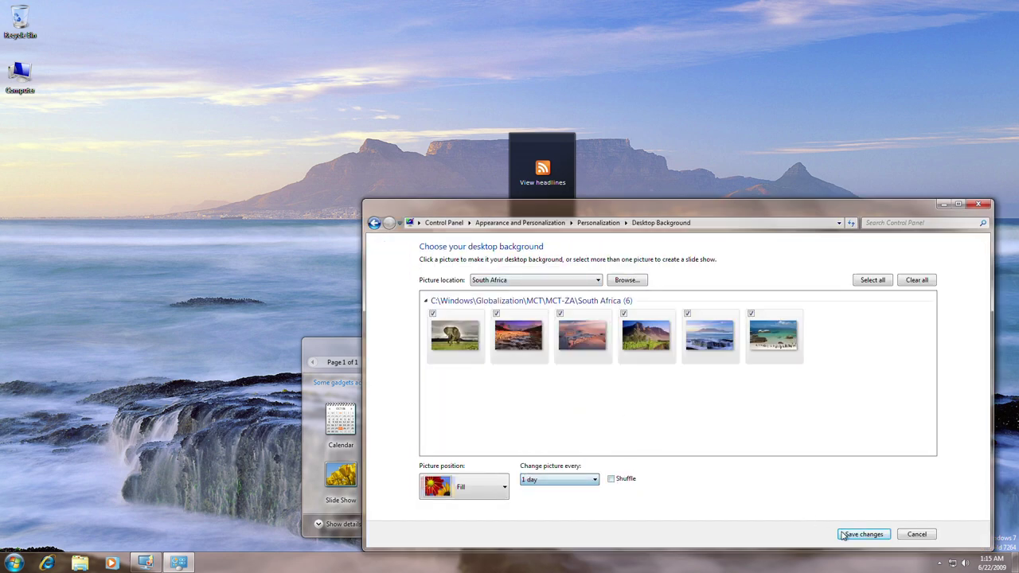
pyautogui.click(864, 534)
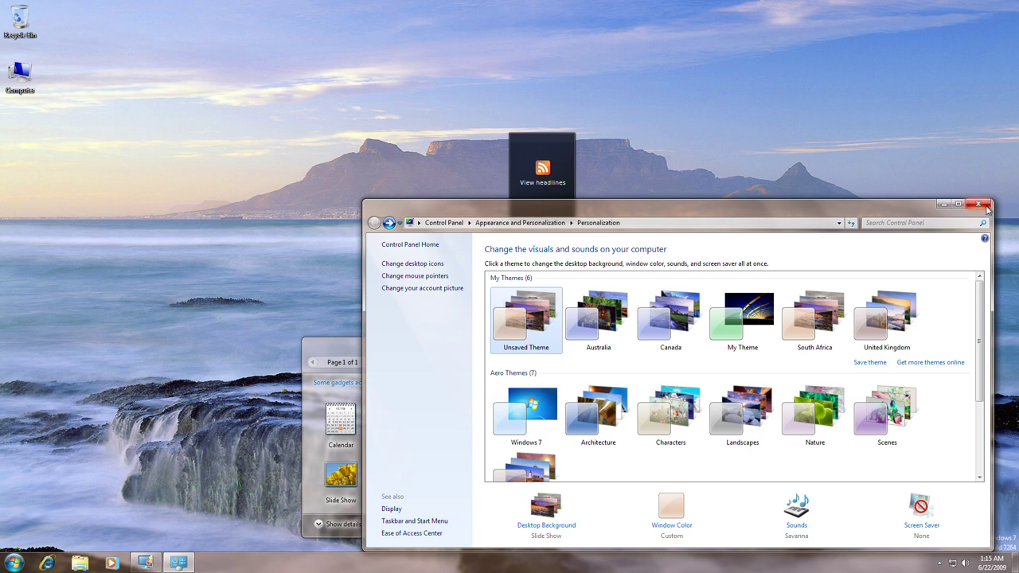
pyautogui.click(984, 205)
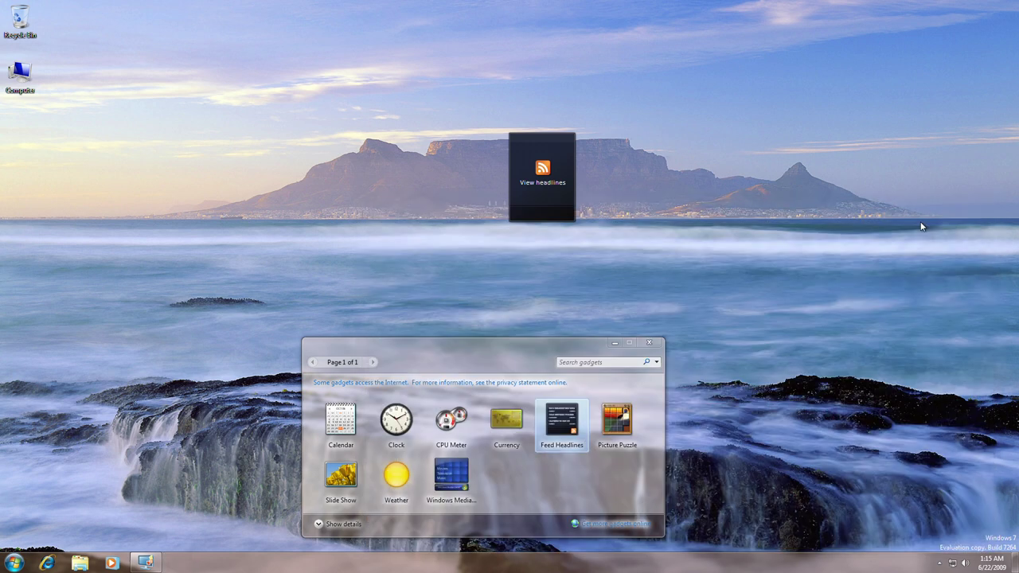
# Step: Load the headlines in the Feed Headlines gadget, and replace that gadget with Picture Puzzle
pyautogui.click(555, 183)
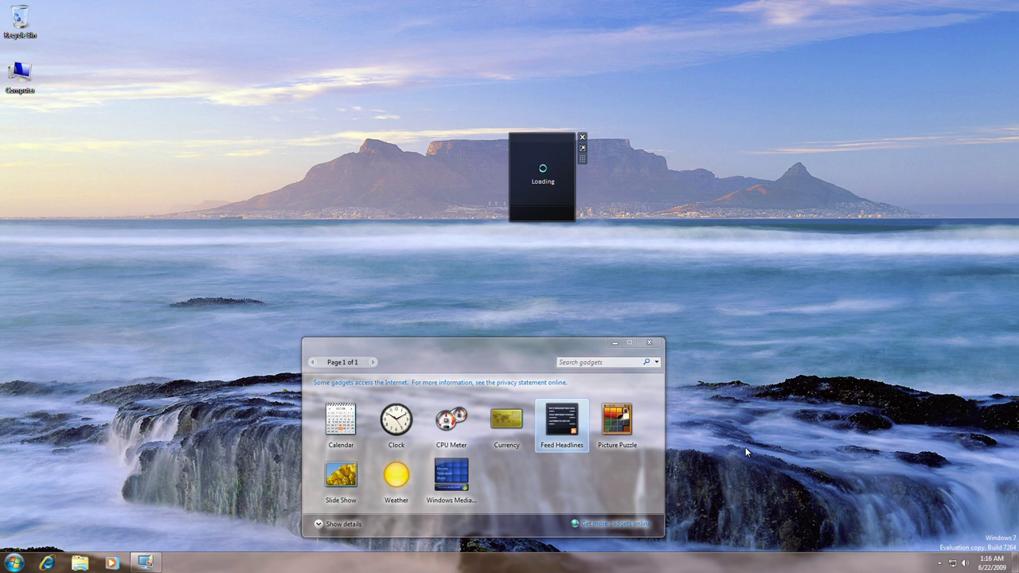
pyautogui.click(582, 138)
pyautogui.moveTo(618, 422); pyautogui.dragTo(564, 166)
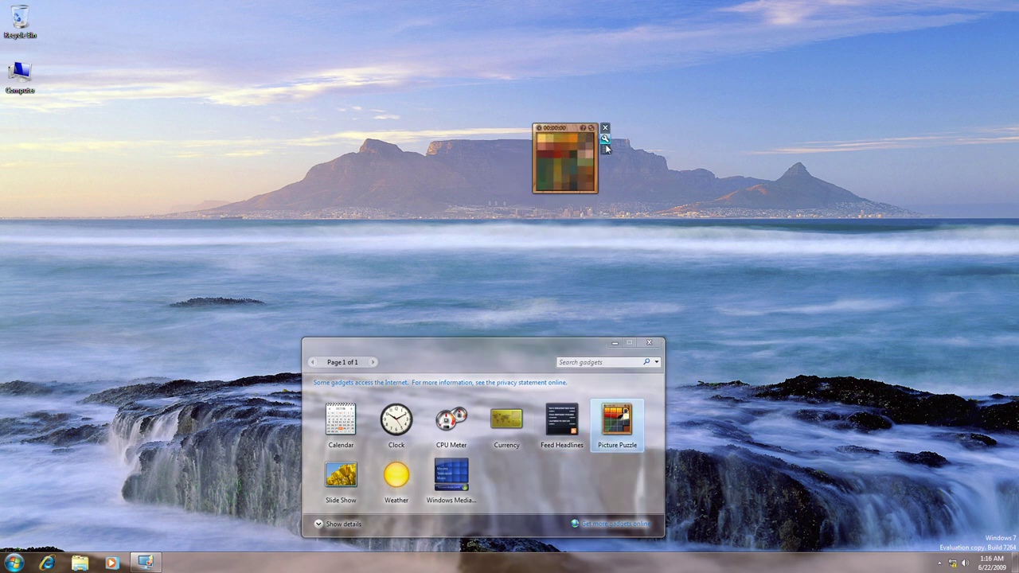
# Step: Browse all 11 pictures in the Picture Puzzle settings and apply the toucan, 1 of 11
pyautogui.click(605, 139)
pyautogui.click(537, 252)
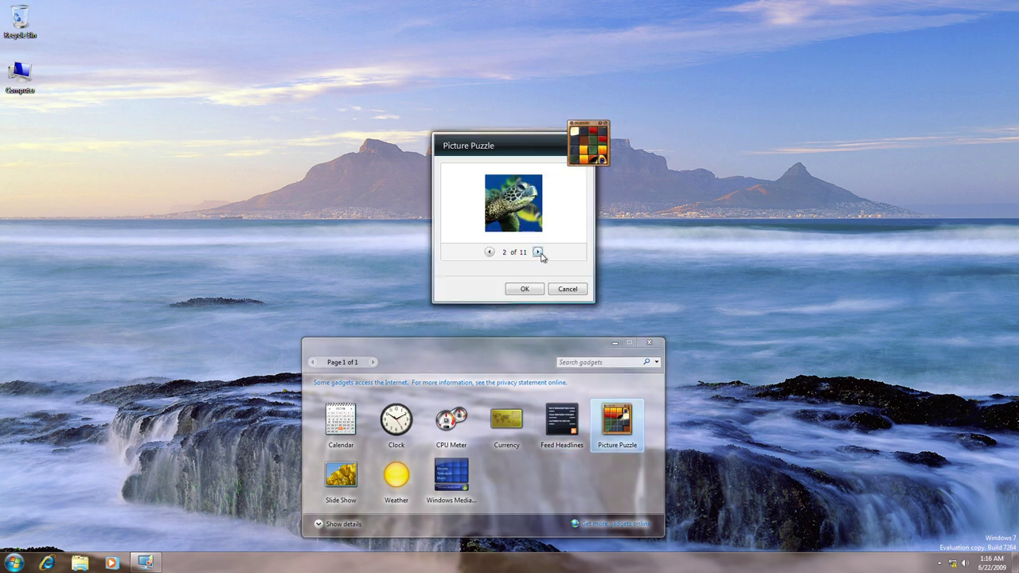
pyautogui.click(538, 252)
pyautogui.click(538, 252)
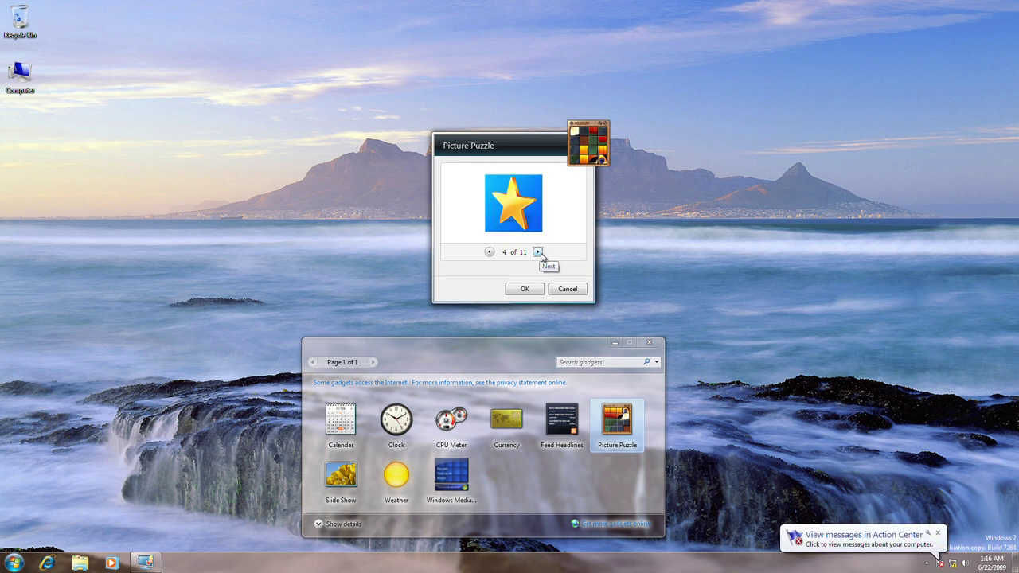
pyautogui.click(538, 252)
pyautogui.click(940, 534)
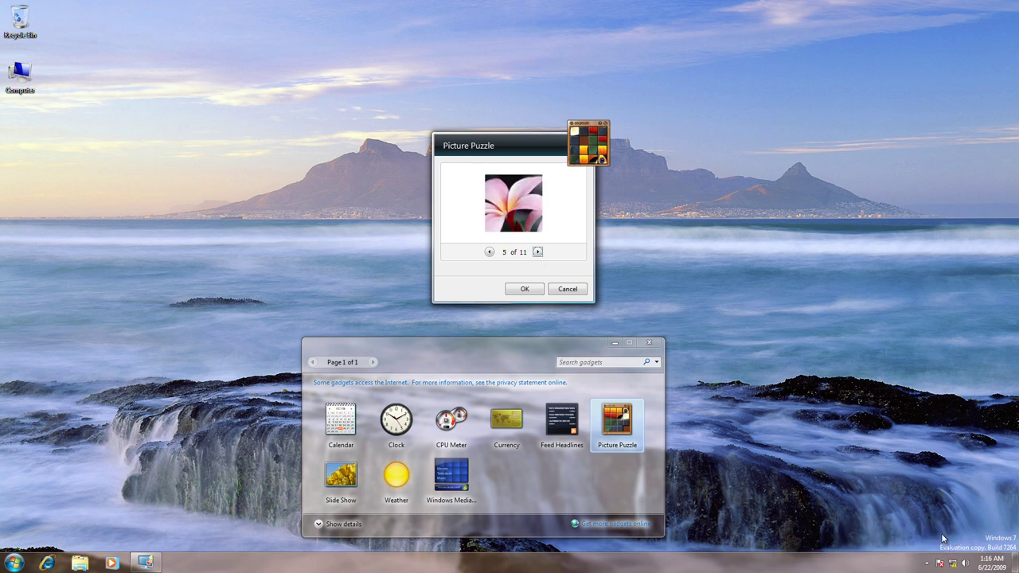
pyautogui.click(538, 252)
pyautogui.click(538, 252)
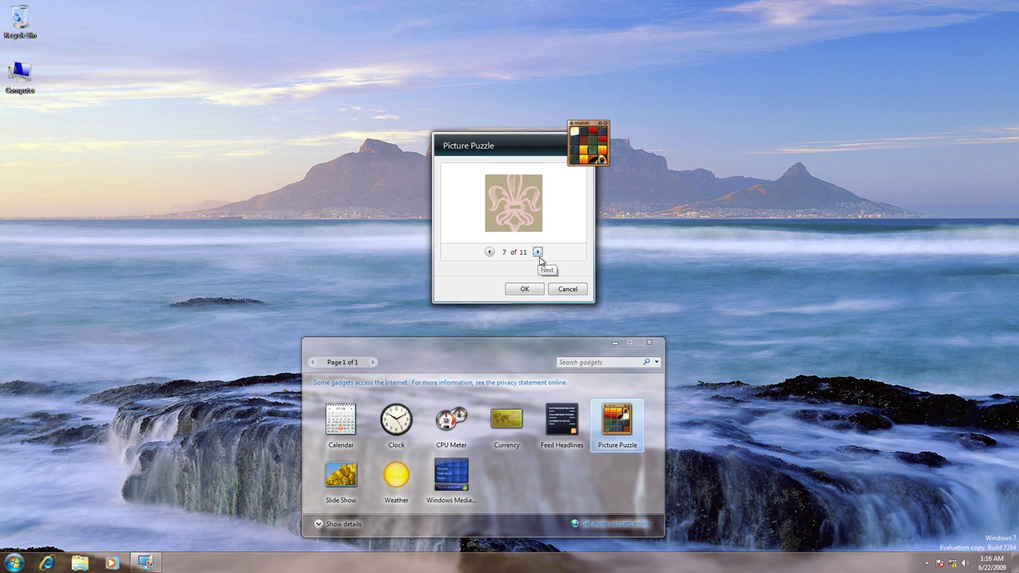
pyautogui.click(538, 252)
pyautogui.click(538, 252)
pyautogui.click(538, 253)
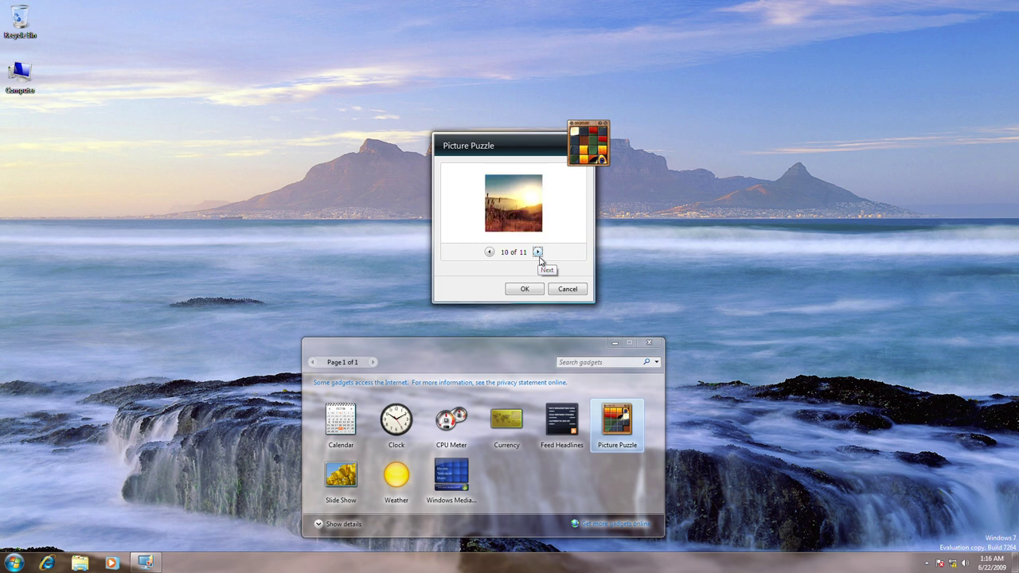
pyautogui.click(538, 252)
pyautogui.click(538, 253)
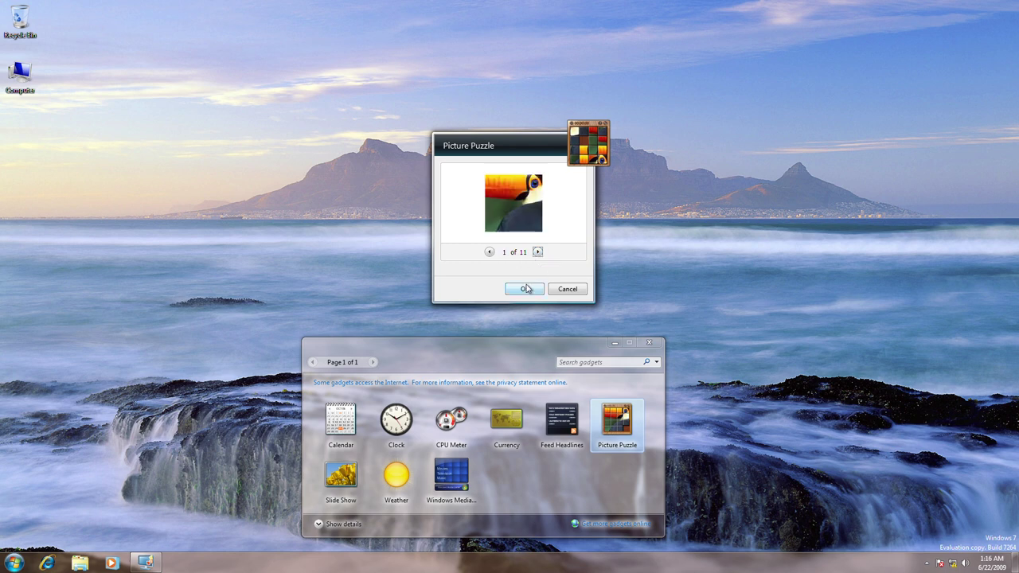
pyautogui.click(525, 290)
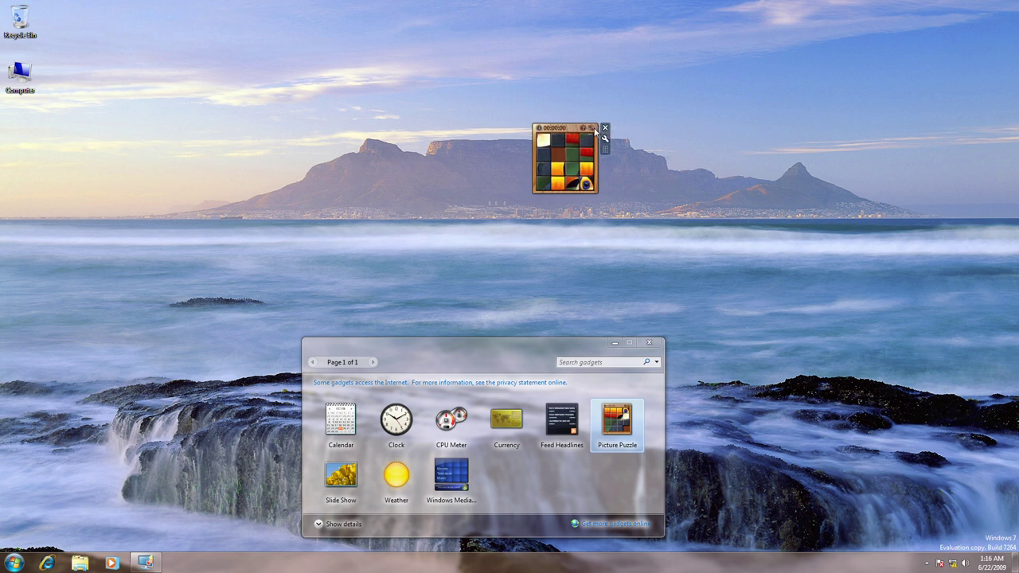
# Step: Reshuffle the toucan puzzle and slide several of its tiles around, moving the gadget slightly up the desktop
pyautogui.click(594, 129)
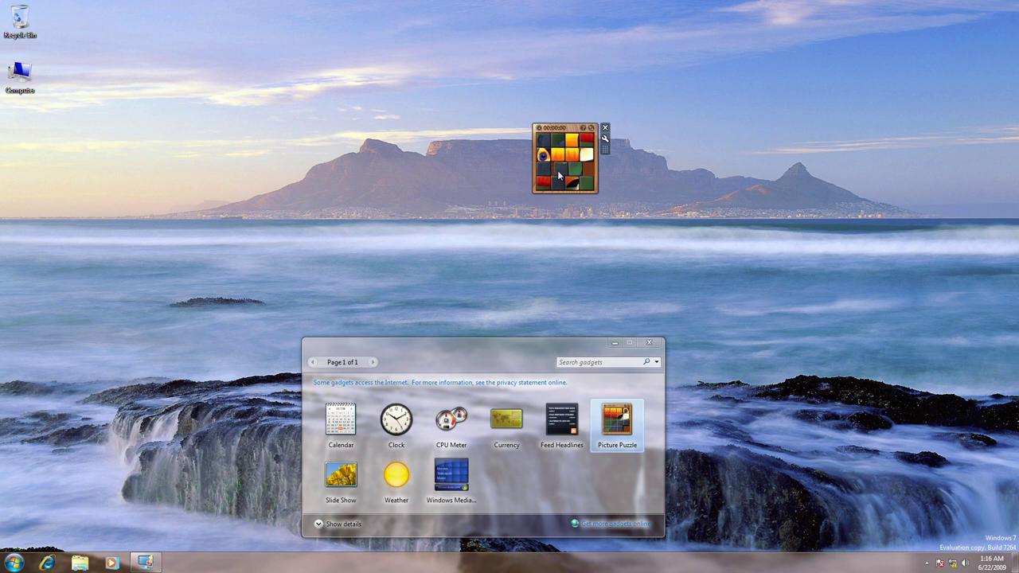
pyautogui.click(543, 155)
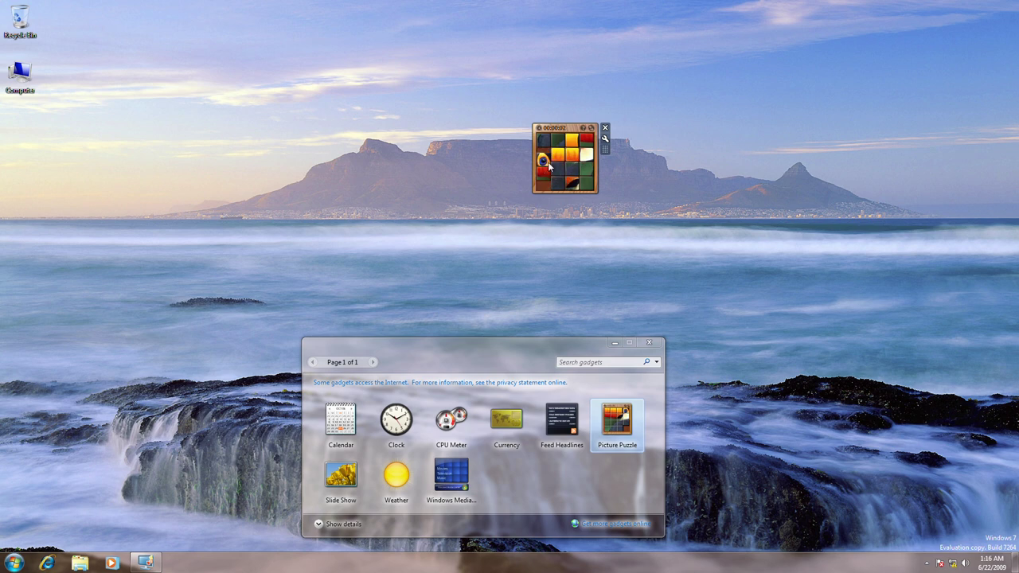
pyautogui.click(557, 154)
pyautogui.click(572, 154)
pyautogui.click(586, 154)
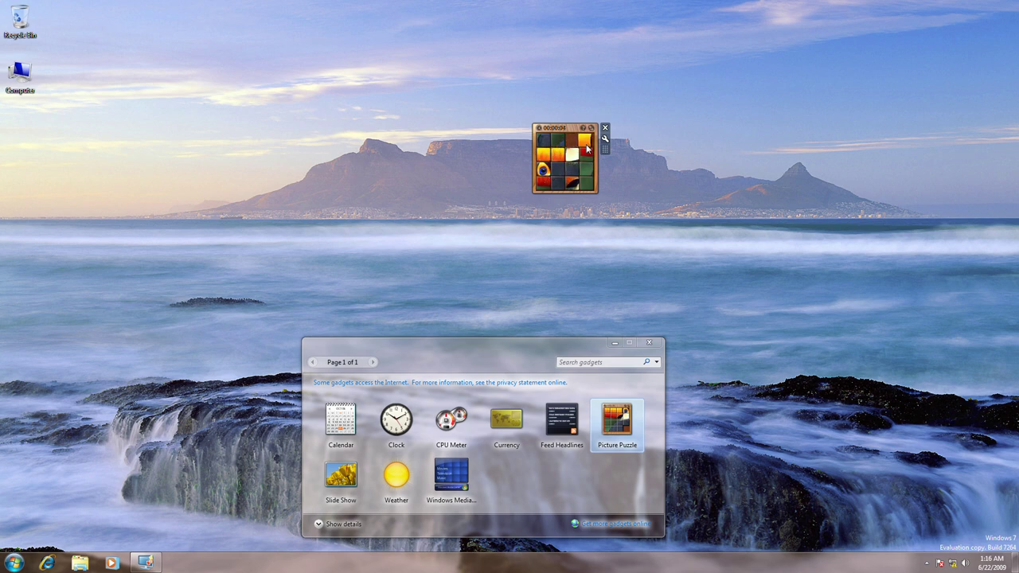
pyautogui.click(543, 141)
pyautogui.click(543, 155)
pyautogui.click(544, 164)
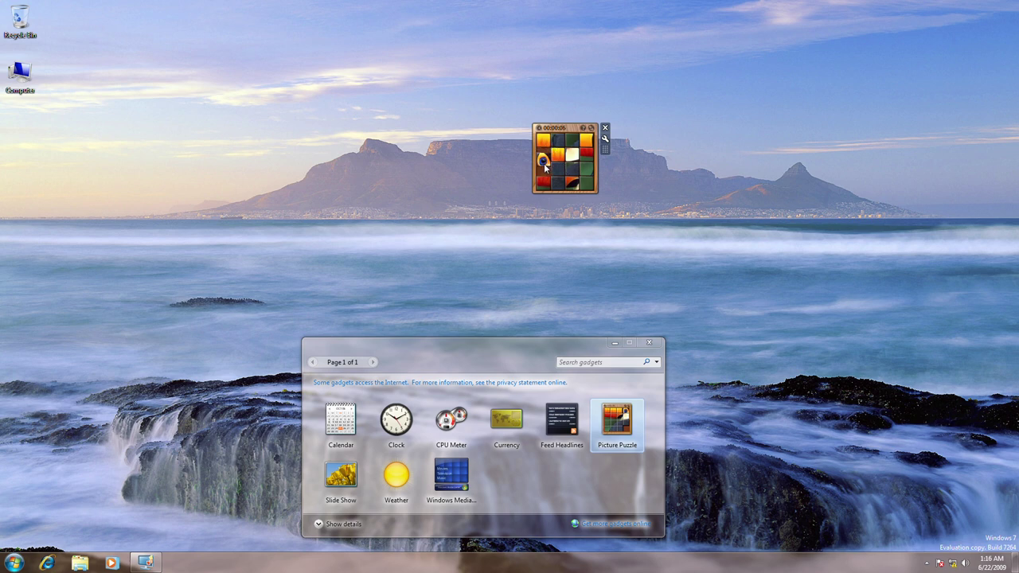
pyautogui.moveTo(544, 189); pyautogui.dragTo(546, 176)
pyautogui.click(546, 175)
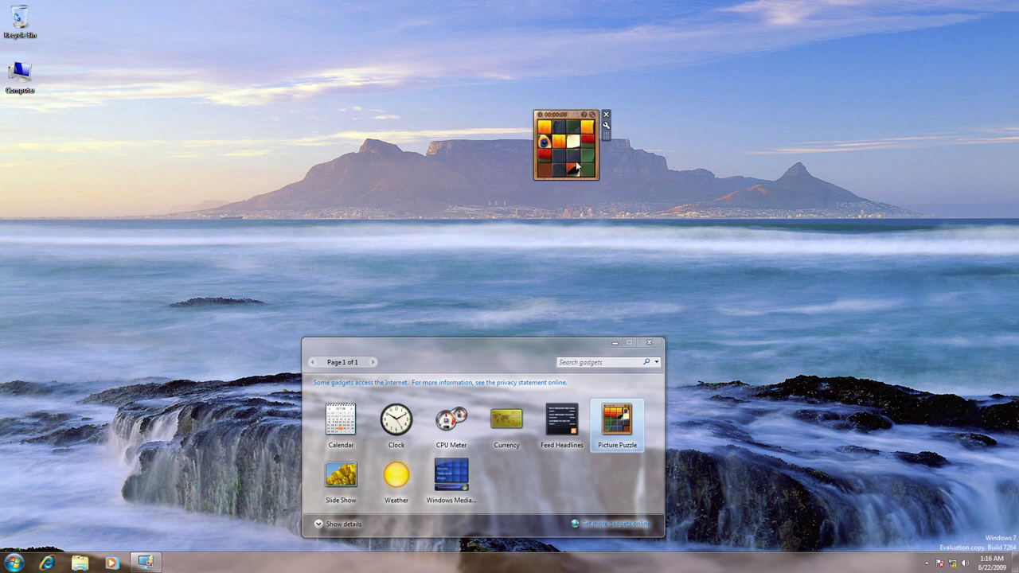
# Step: Solve the toucan puzzle automatically, and slide a bottom-row tile out and back to complete the picture
pyautogui.click(592, 115)
pyautogui.click(604, 231)
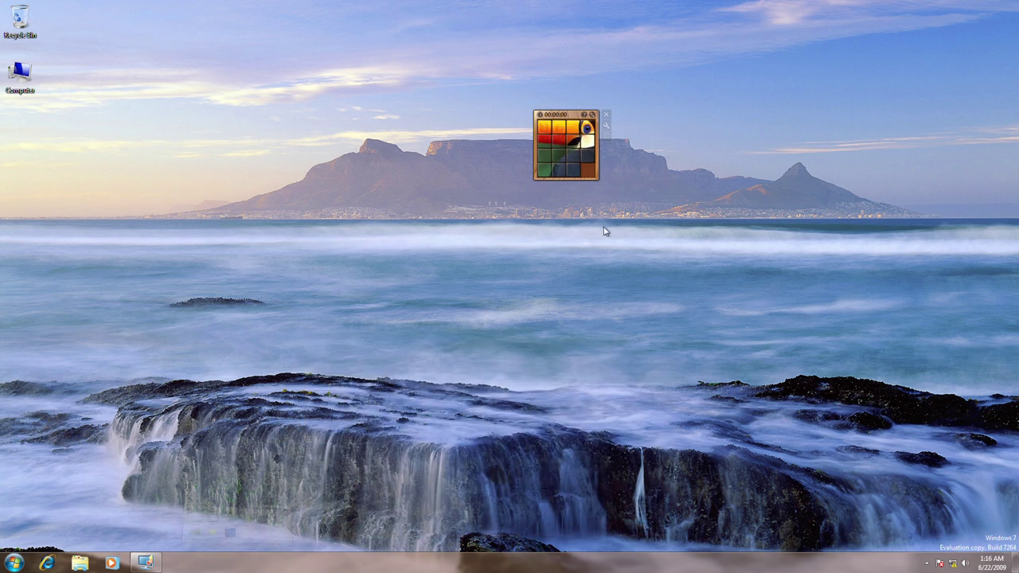
pyautogui.click(590, 170)
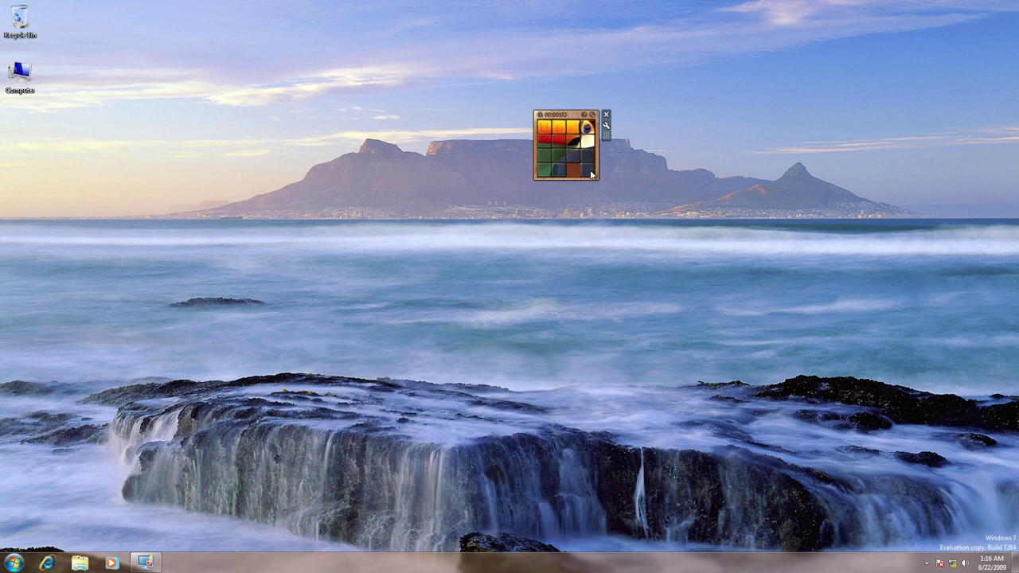
pyautogui.click(592, 174)
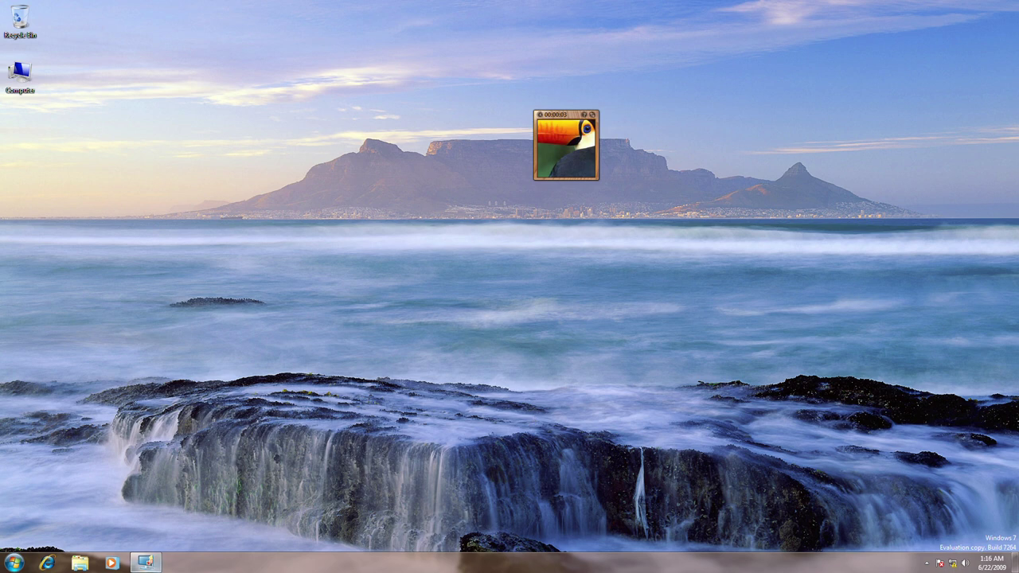
# Step: Bring back the gadget gallery, replace Picture Puzzle with the Slide Show gadget, and switch it to the larger size
pyautogui.click(145, 562)
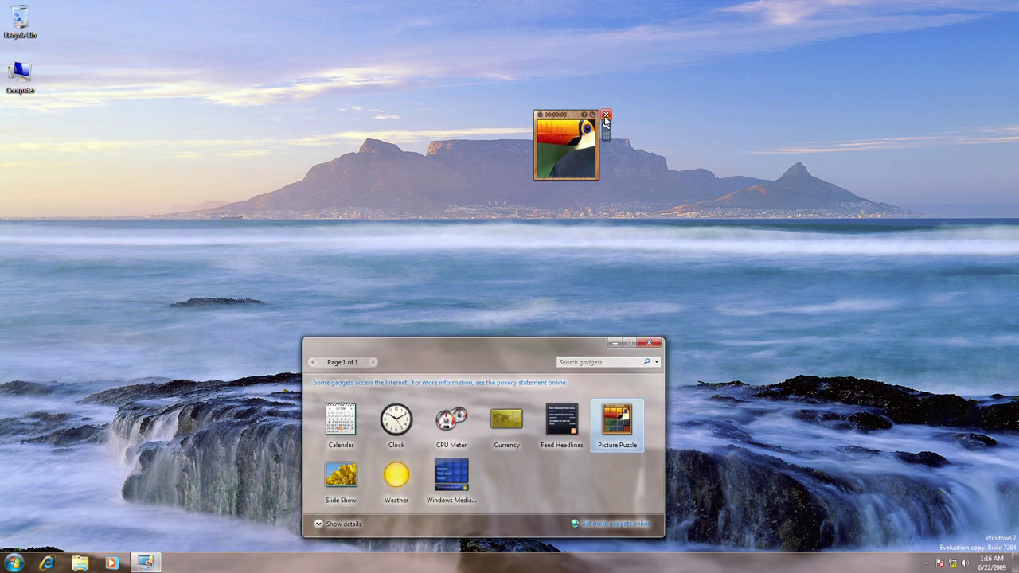
pyautogui.click(608, 116)
pyautogui.doubleClick(341, 476)
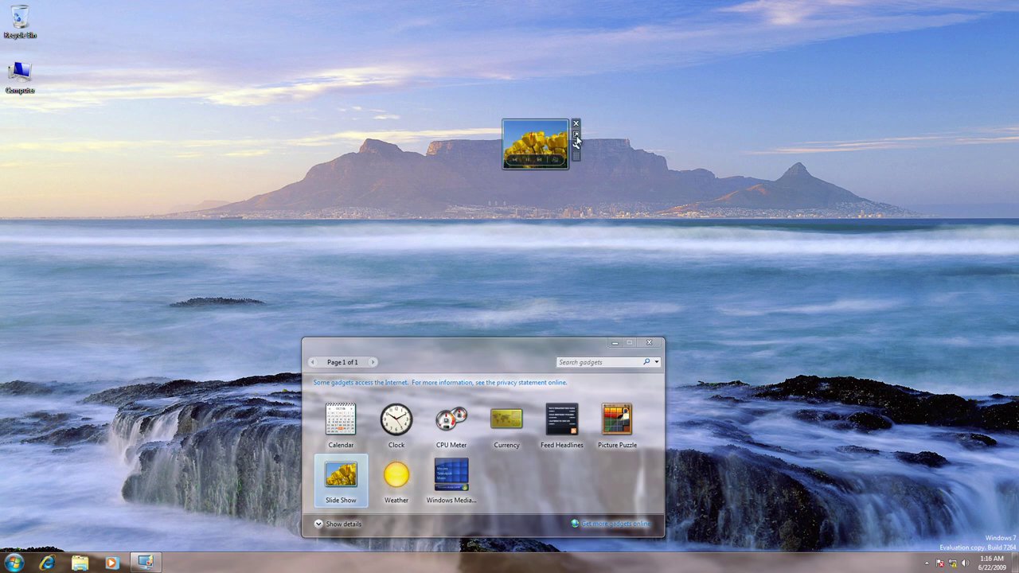
pyautogui.click(576, 134)
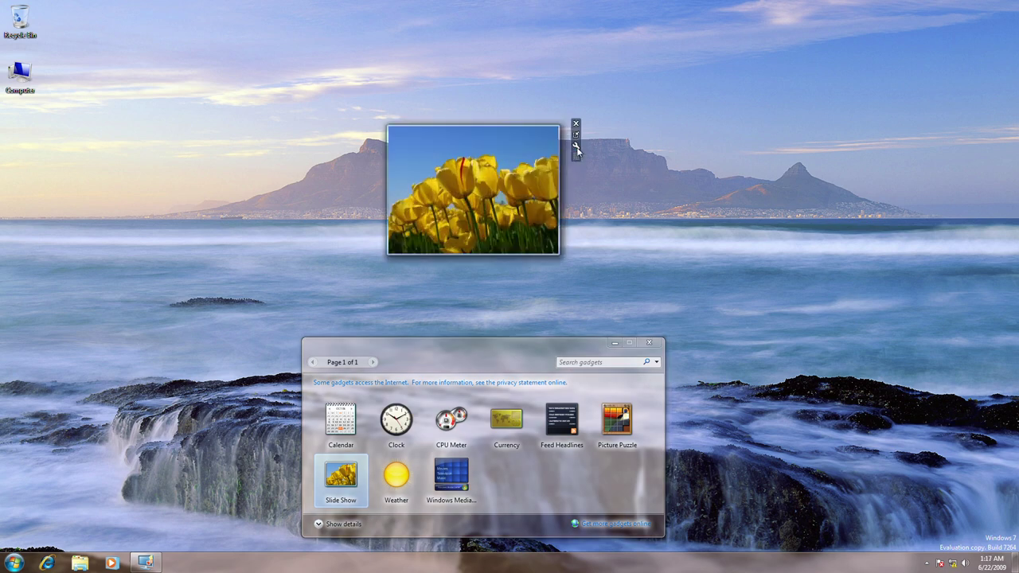
# Step: Set the Slide Show gadget to show each picture for 5 seconds with the Checkerboard transition
pyautogui.click(576, 148)
pyautogui.click(476, 210)
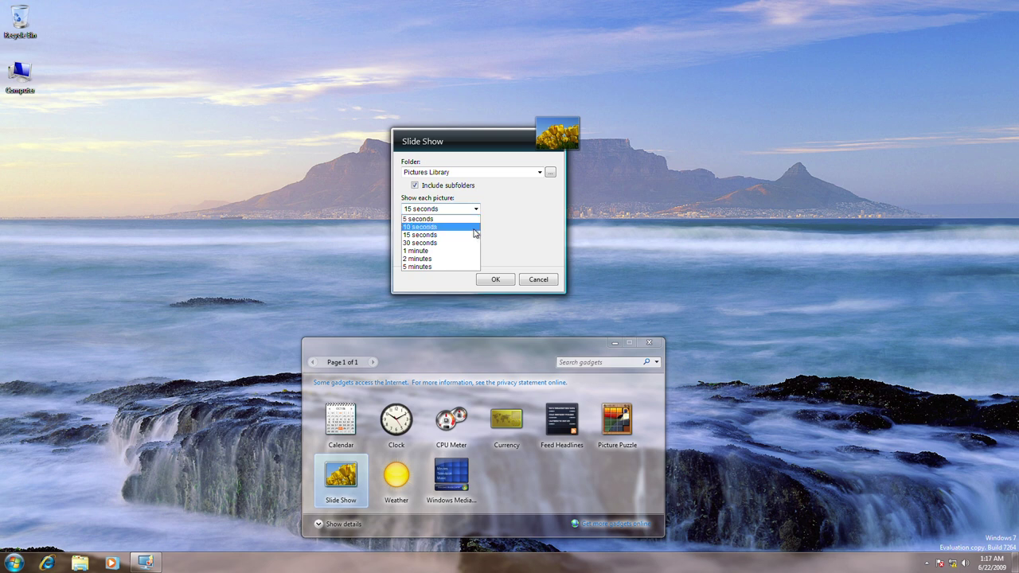
pyautogui.click(451, 220)
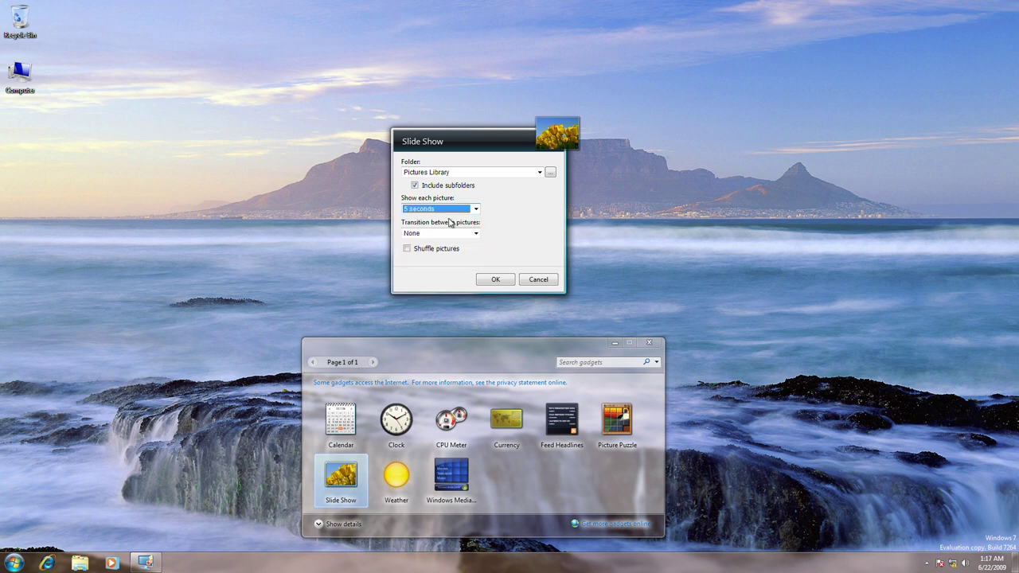
pyautogui.click(467, 233)
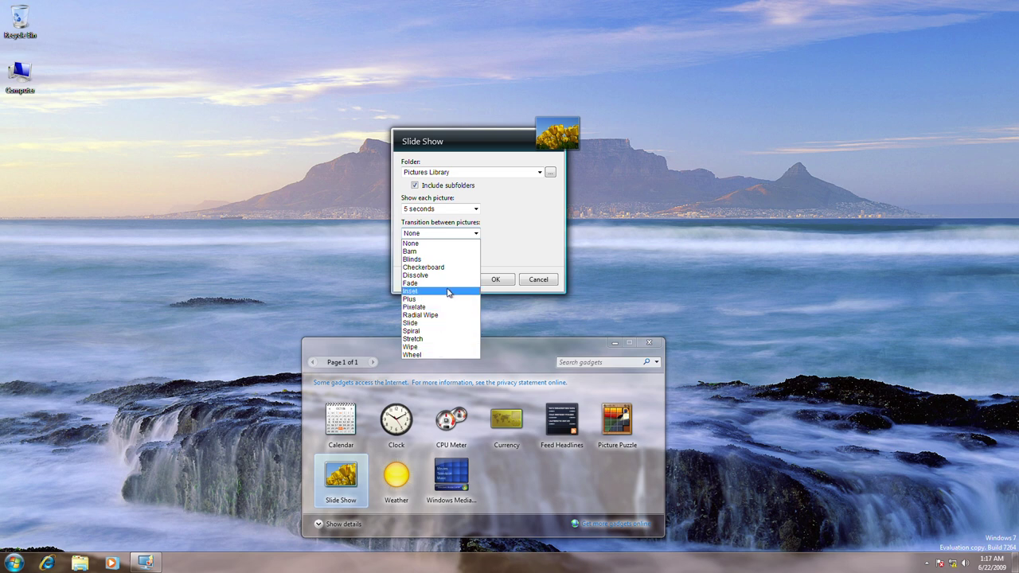
pyautogui.click(451, 269)
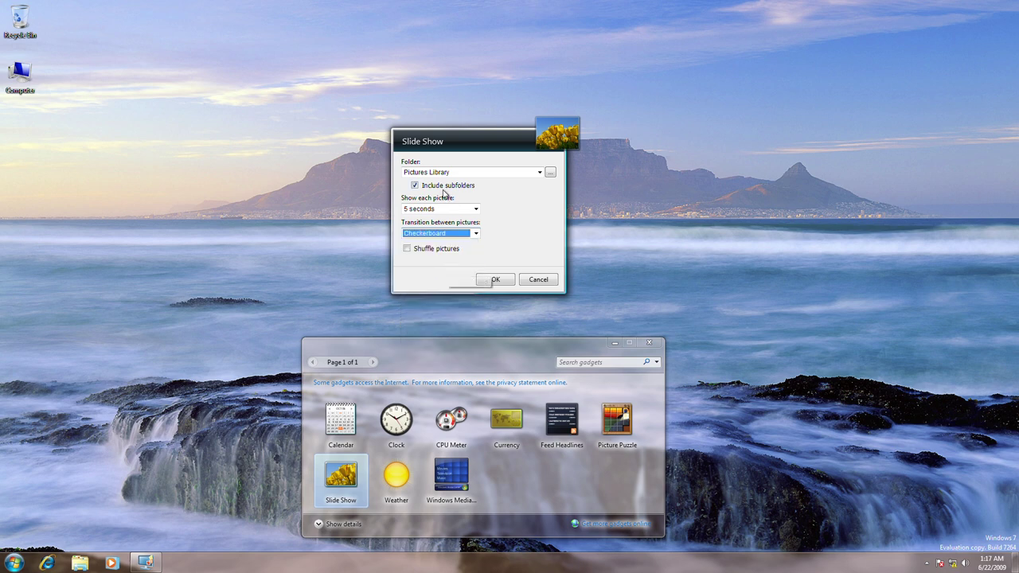
pyautogui.click(443, 191)
# Step: Browse for another Slide Show picture folder, opening the Windows folder on Local Disk (C:)
pyautogui.click(550, 174)
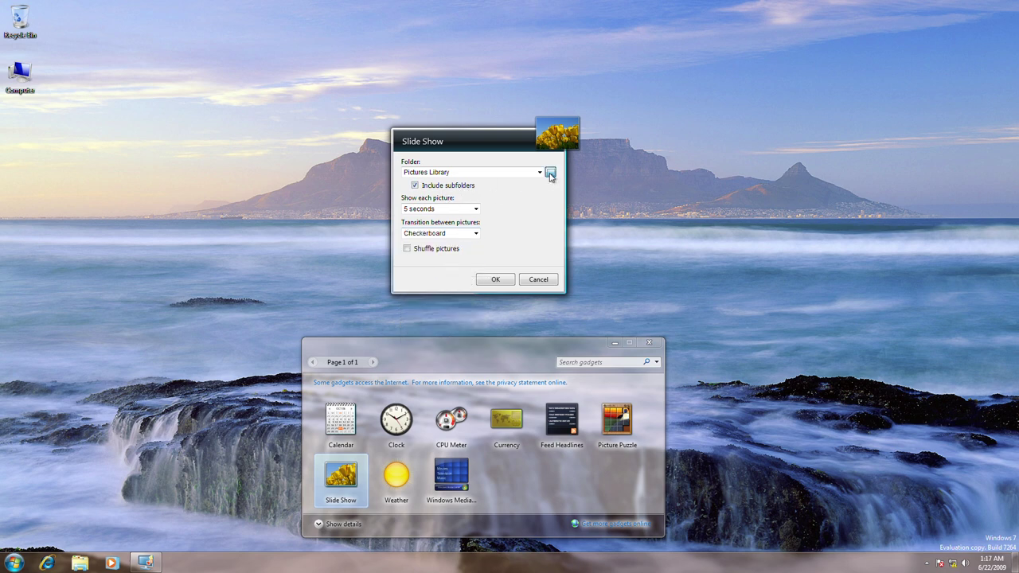
pyautogui.click(440, 264)
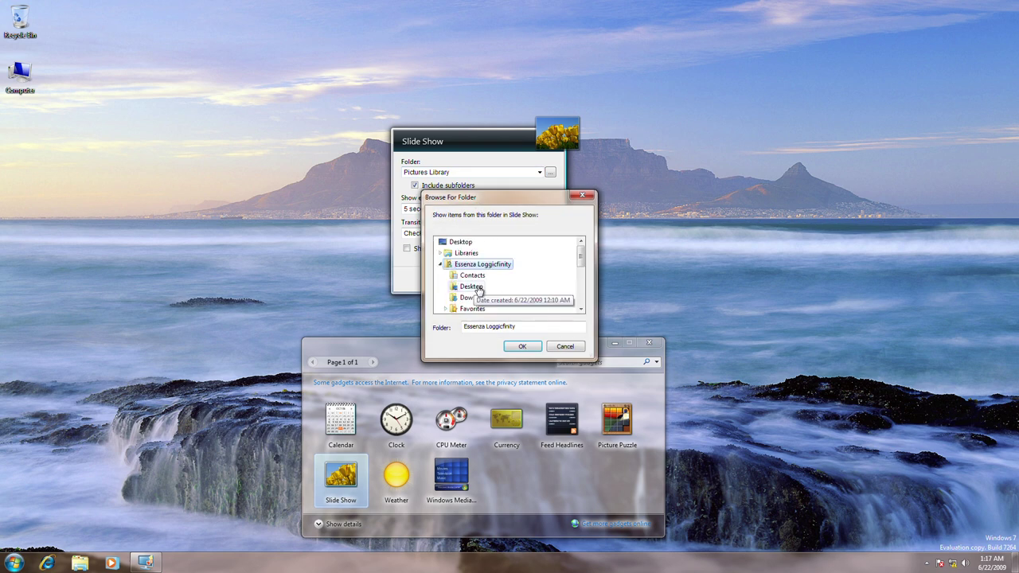
pyautogui.click(439, 264)
pyautogui.doubleClick(468, 275)
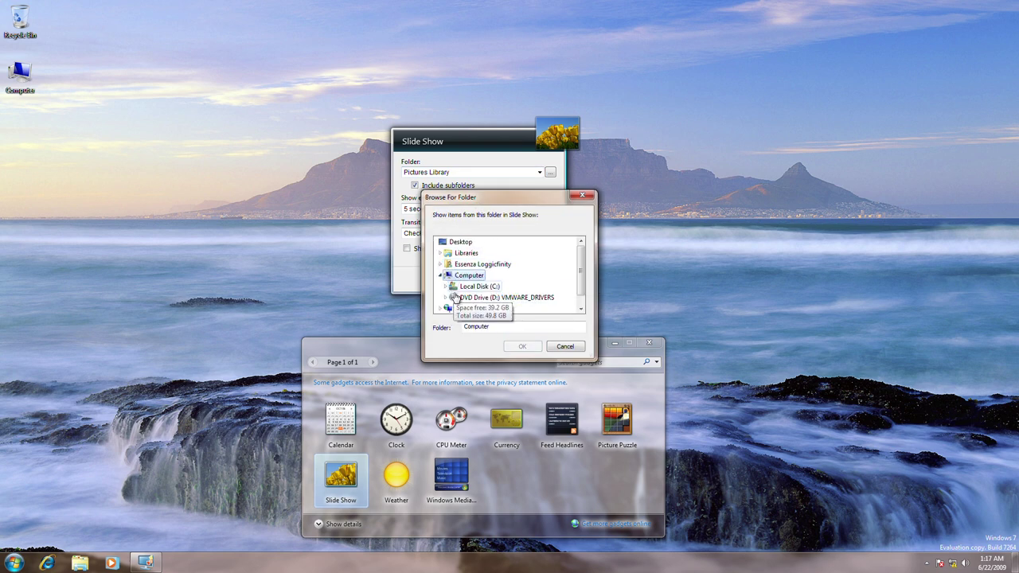
pyautogui.click(444, 285)
pyautogui.click(450, 297)
pyautogui.scroll(-2, 478, 295)
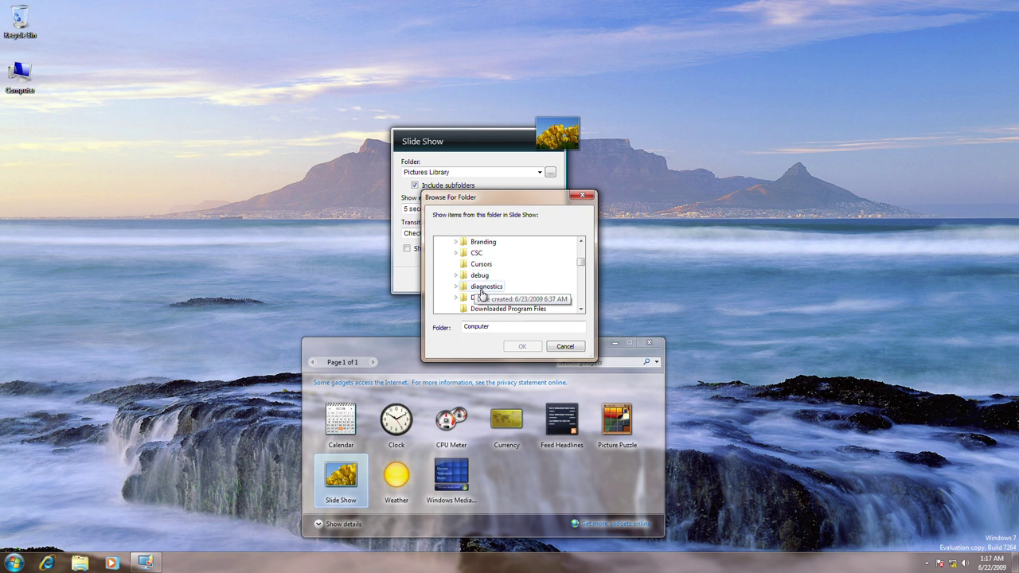
pyautogui.scroll(-2, 494, 296)
# Step: Choose the ELS subfolder of the Windows Globalization folder as the Slide Show picture folder
pyautogui.doubleClick(482, 299)
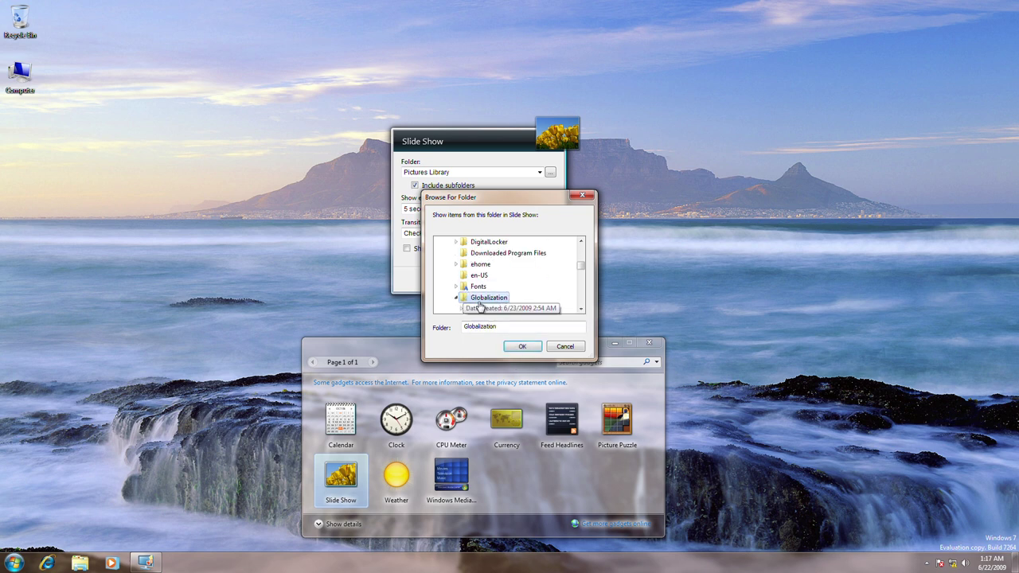
pyautogui.scroll(-2, 486, 295)
pyautogui.scroll(1, 528, 274)
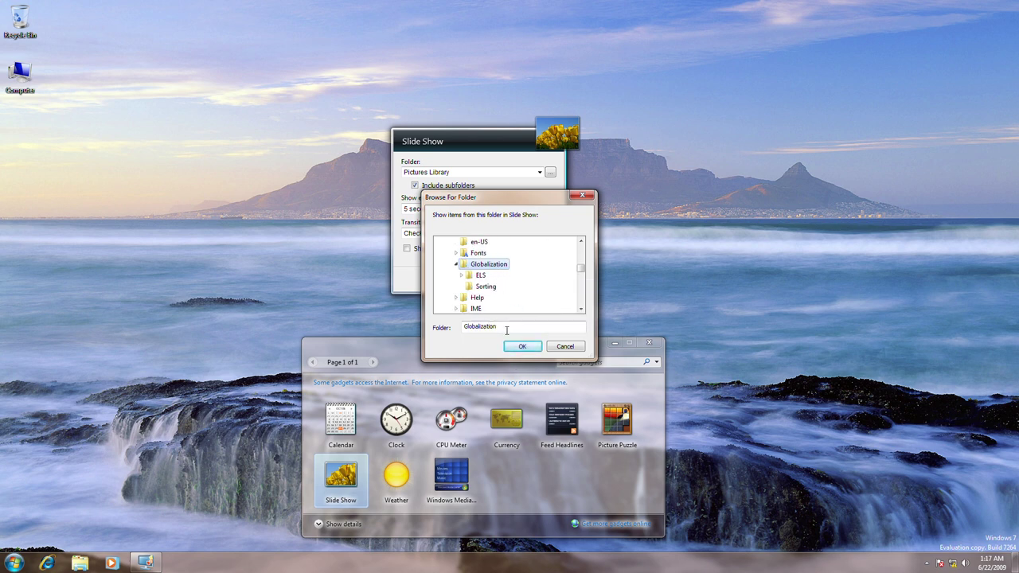
pyautogui.click(481, 286)
pyautogui.doubleClick(480, 275)
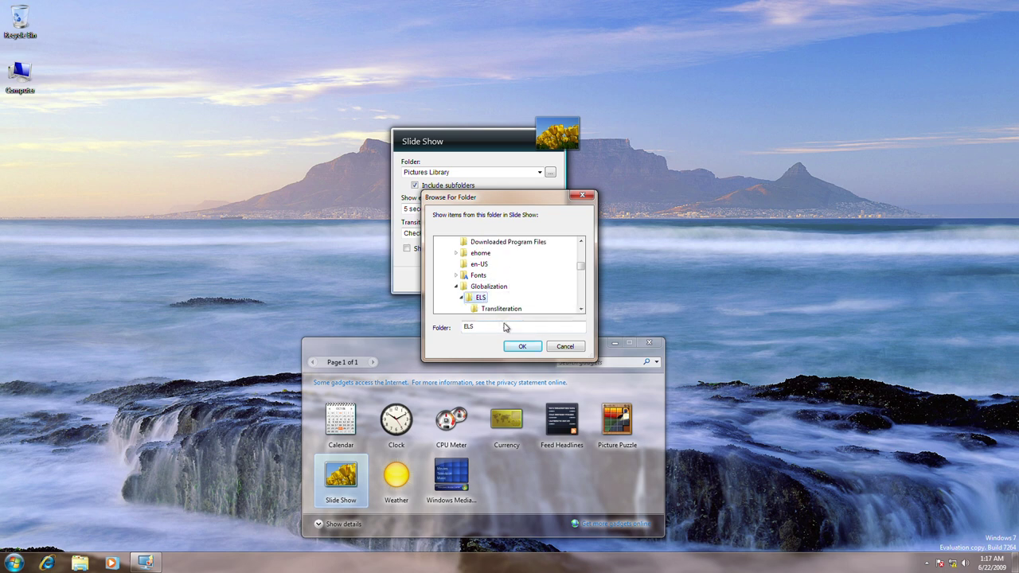
pyautogui.press('Tab')
pyautogui.write('M')
pyautogui.hotkey('ctrl', 'z')
pyautogui.press('Return')
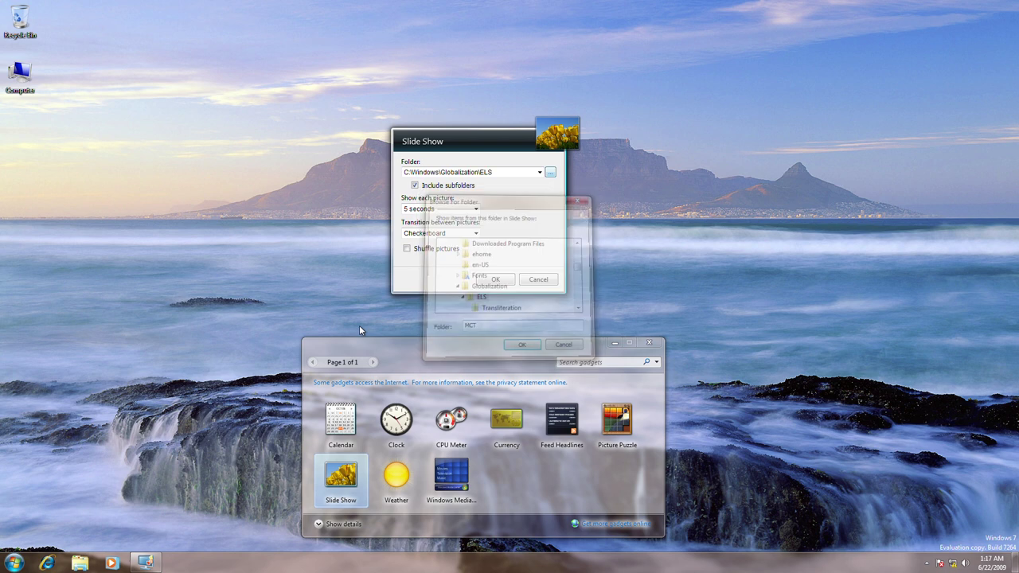
# Step: Set the Slide Show folder to C:\Windows\Web\Wallpaper\Architecture and save the gadget's settings
pyautogui.click(550, 172)
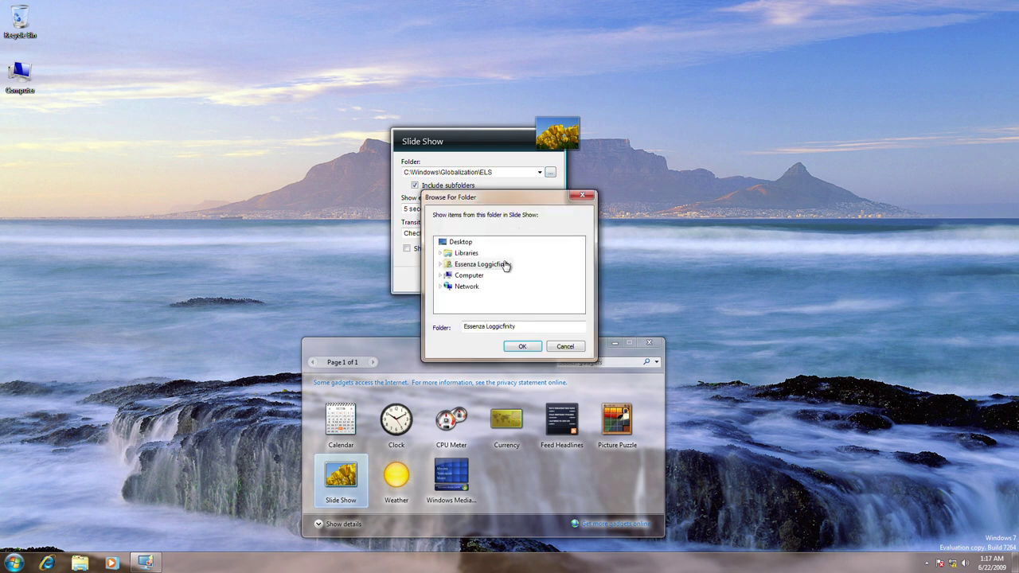
pyautogui.click(440, 274)
pyautogui.click(448, 286)
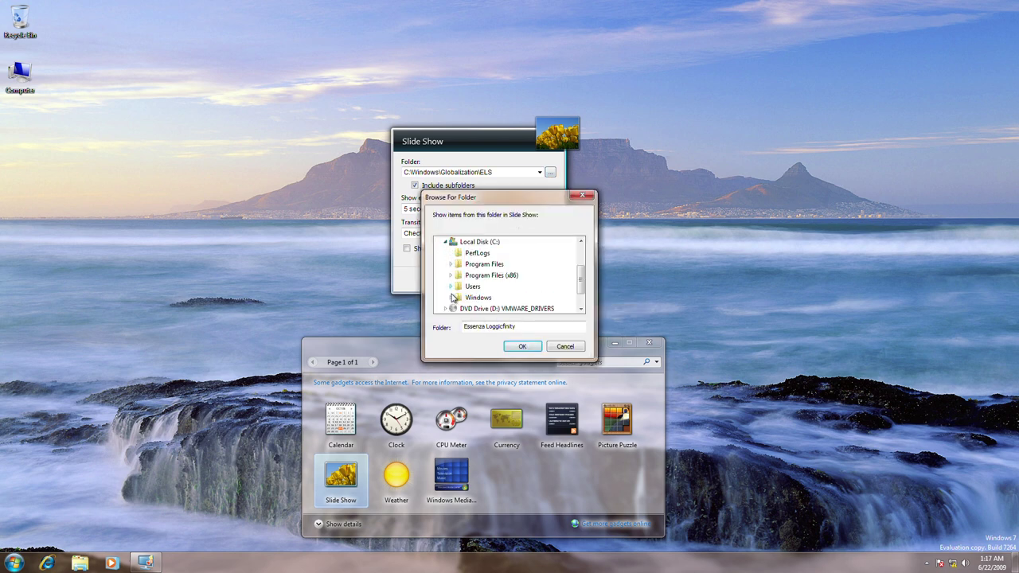
pyautogui.click(456, 293)
pyautogui.scroll(-10, 460, 293)
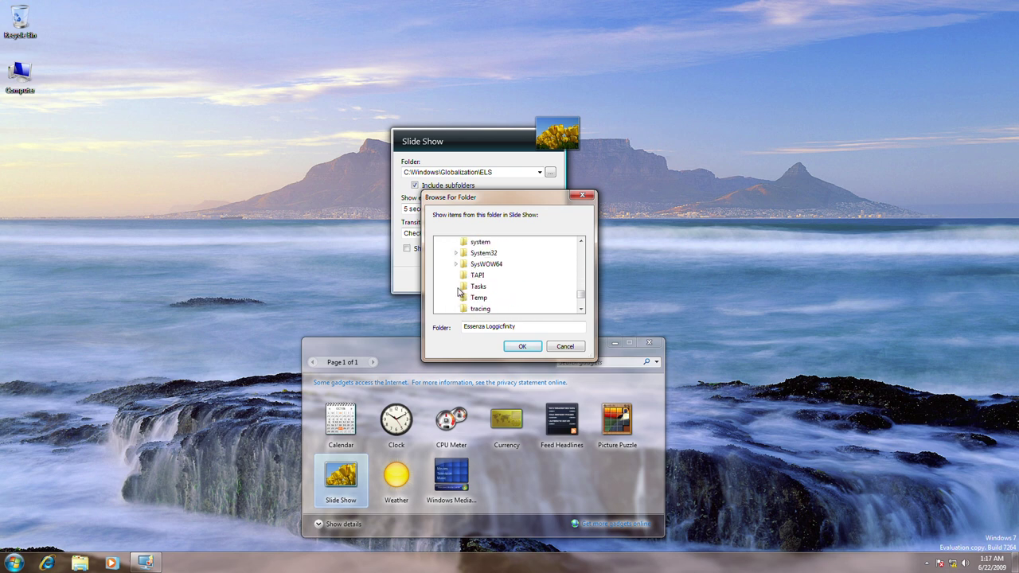
pyautogui.scroll(-5, 459, 294)
pyautogui.click(456, 286)
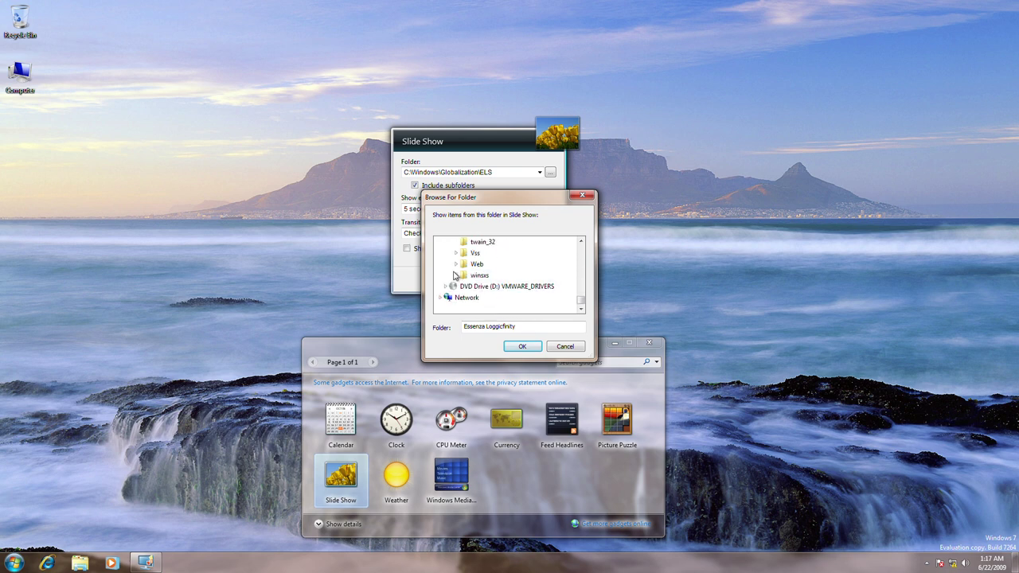
pyautogui.click(462, 277)
pyautogui.click(498, 253)
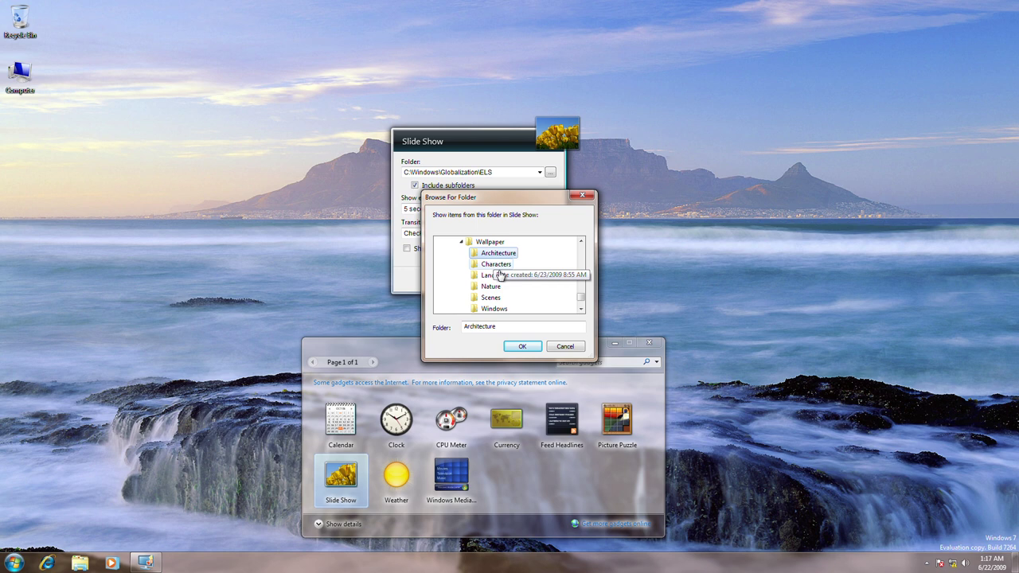
pyautogui.click(522, 347)
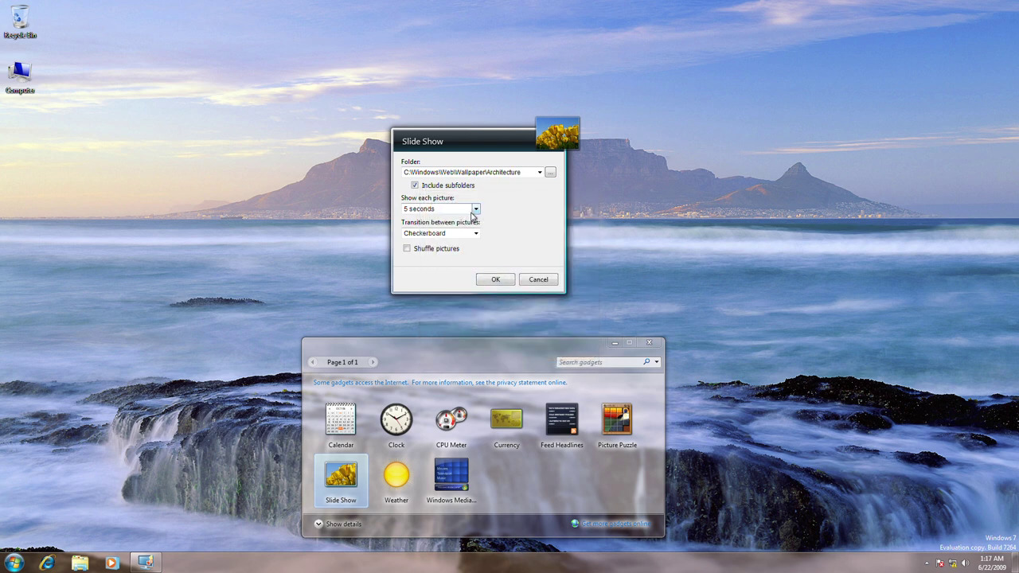
pyautogui.click(471, 209)
pyautogui.click(458, 278)
pyautogui.click(495, 279)
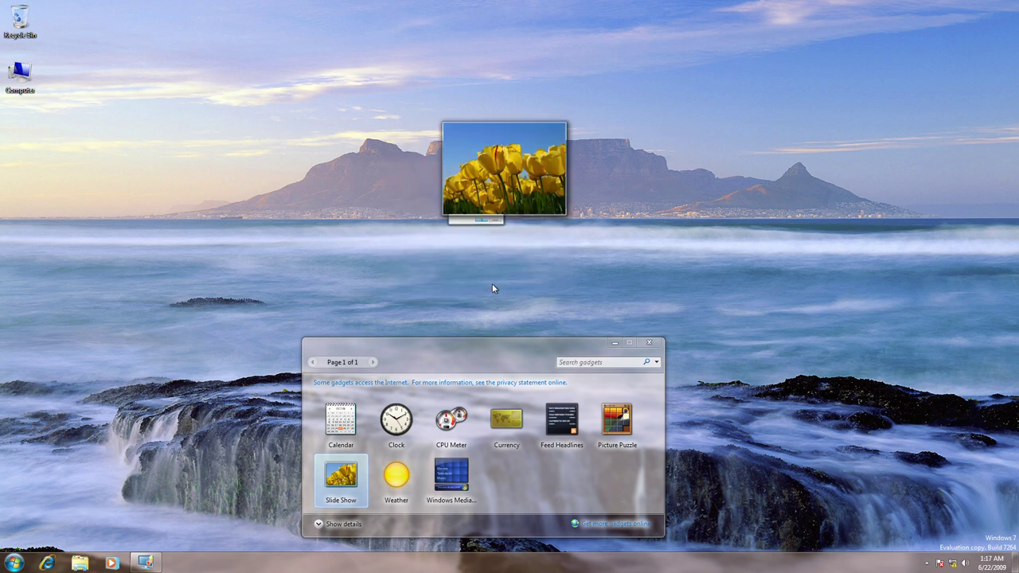
# Step: View the gadget's current picture in Windows Photo Viewer, close the viewer, and remove the Slide Show gadget
pyautogui.moveTo(525, 188)
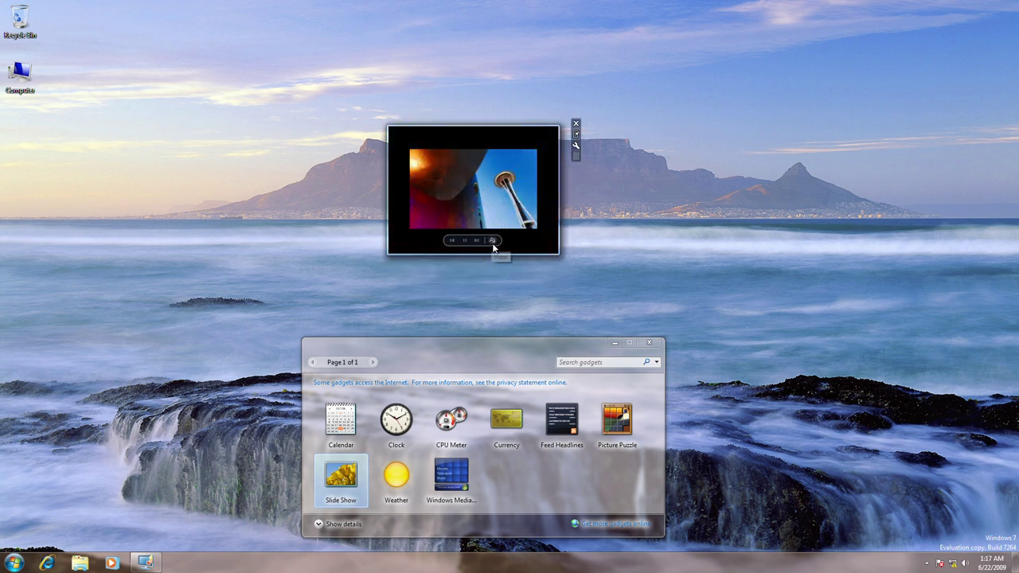
pyautogui.click(493, 246)
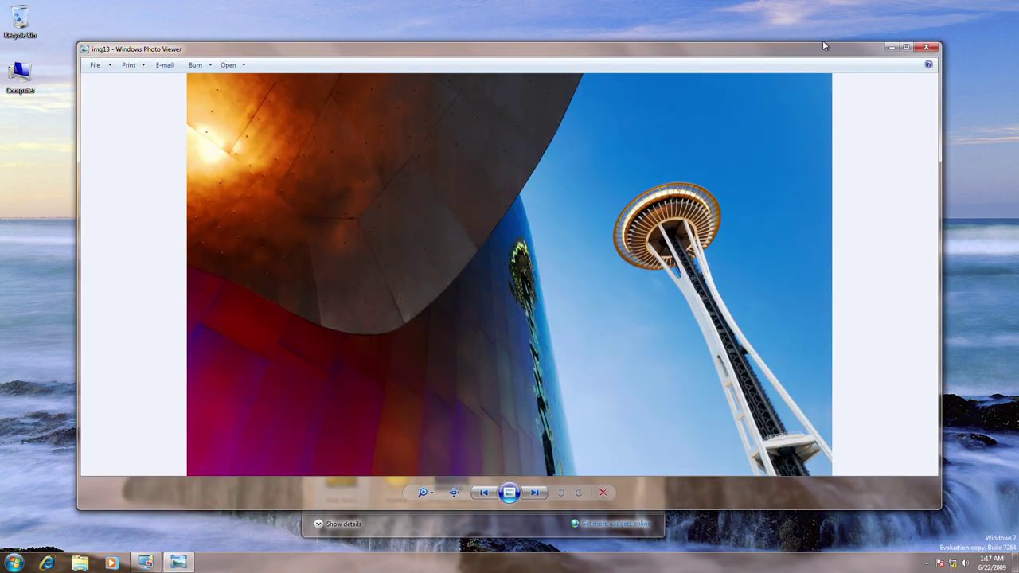
pyautogui.click(926, 47)
pyautogui.moveTo(478, 200)
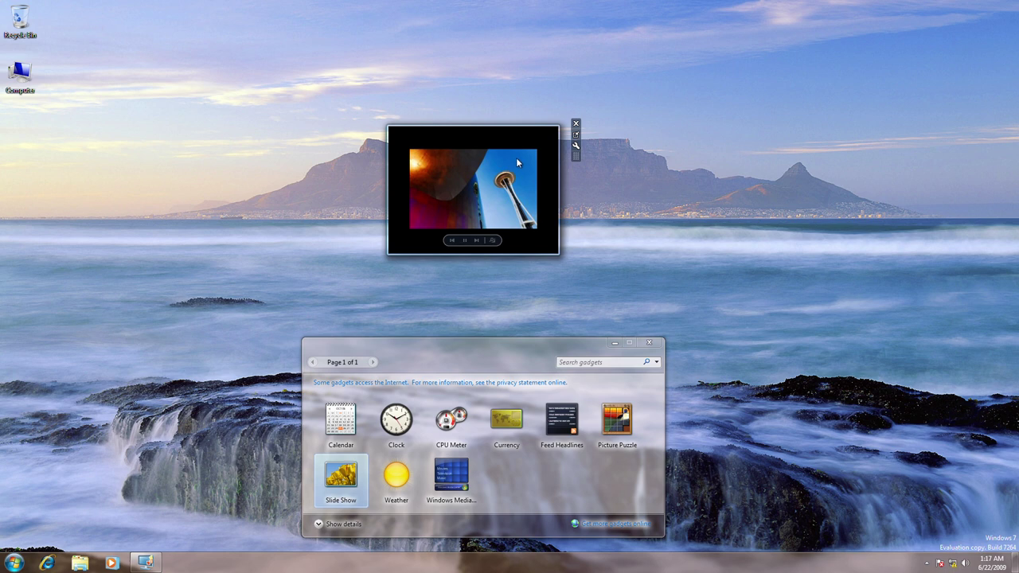
pyautogui.click(576, 124)
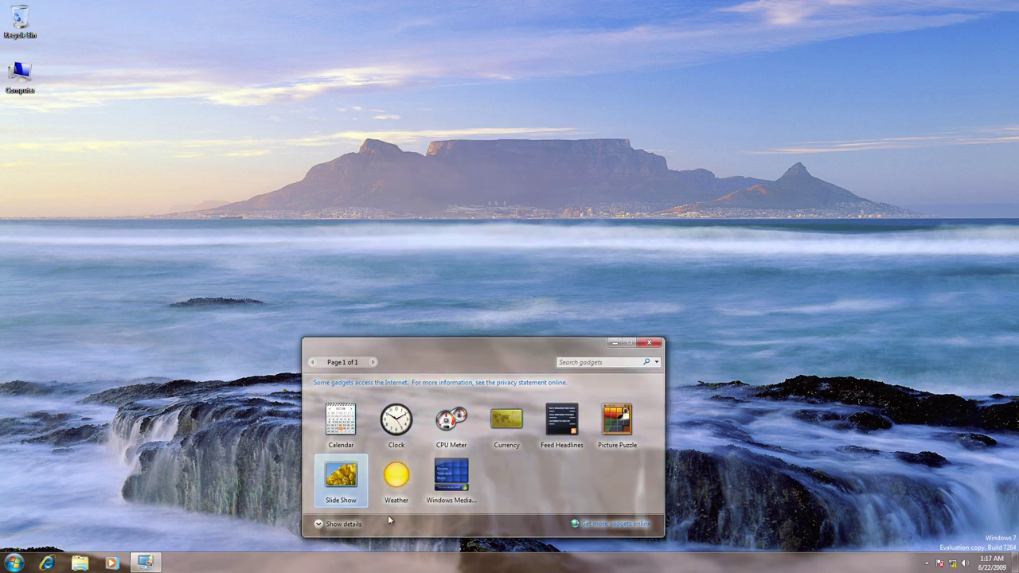
# Step: Add a new Slide Show gadget to the desktop above the gallery and open its options
pyautogui.rightClick(409, 139)
pyautogui.moveTo(341, 476); pyautogui.dragTo(330, 187)
pyautogui.moveTo(375, 186)
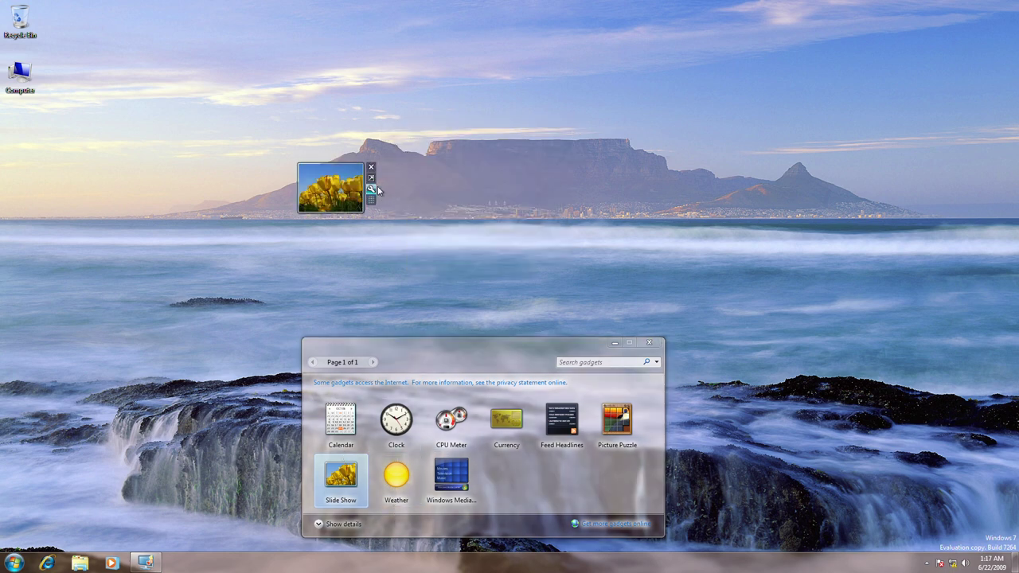
pyautogui.click(372, 189)
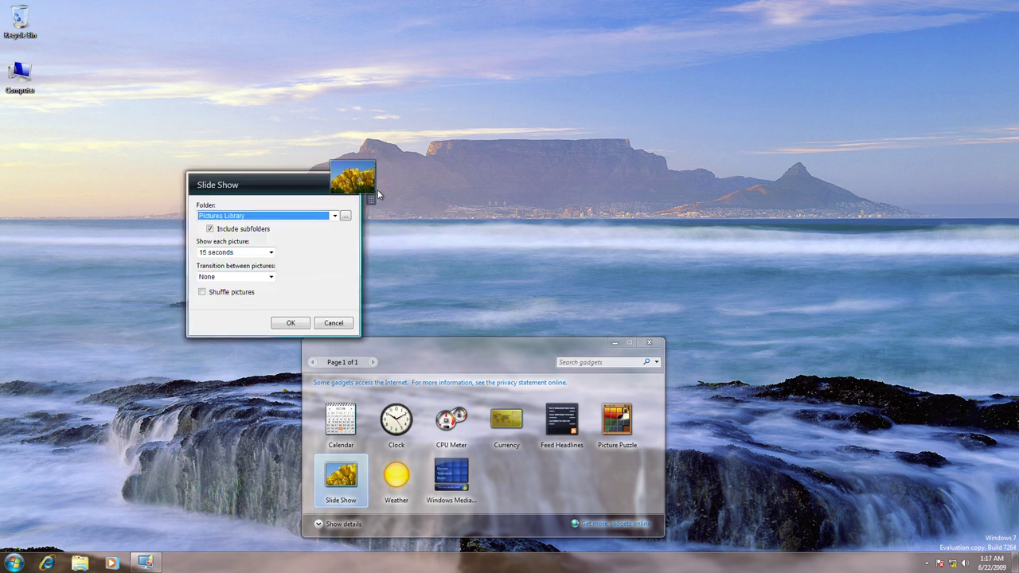
# Step: Set the new Slide Show gadget's folder to the Architecture wallpapers in C:\Windows\Web\Wallpaper and save its settings
pyautogui.click(322, 216)
pyautogui.click(334, 215)
pyautogui.click(345, 217)
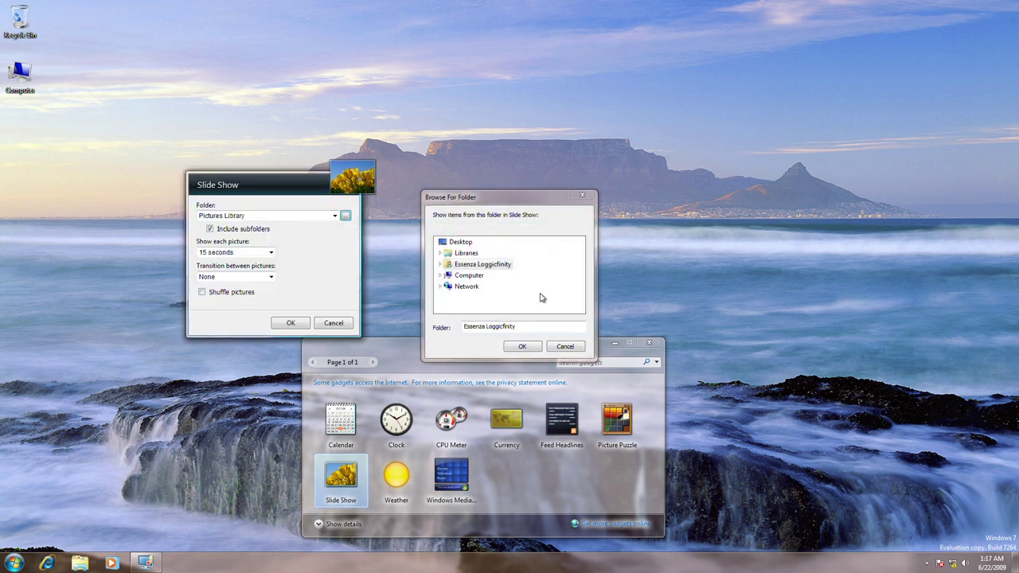
pyautogui.click(460, 273)
pyautogui.click(450, 285)
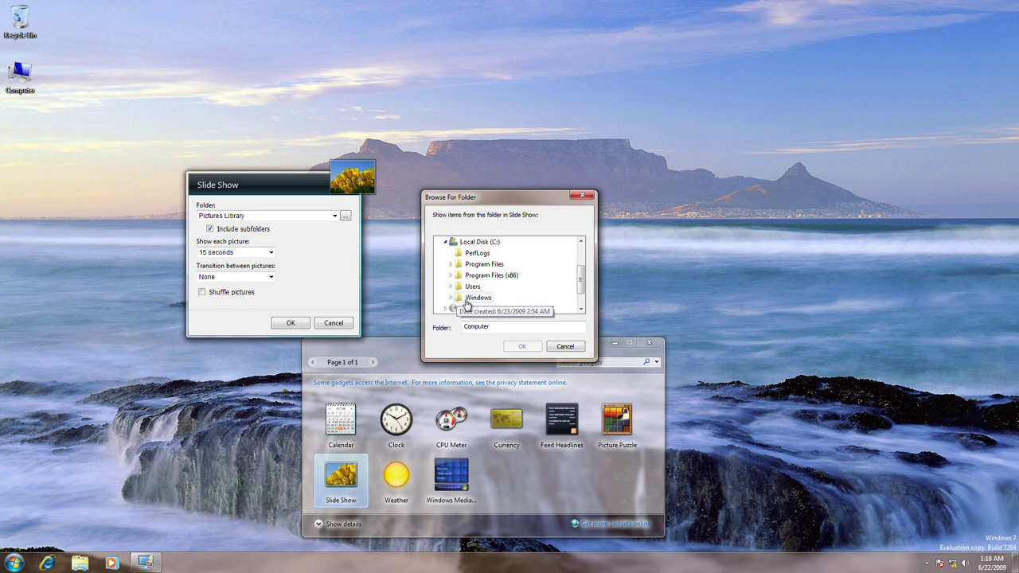
pyautogui.click(450, 297)
pyautogui.scroll(-15, 458, 295)
pyautogui.click(456, 263)
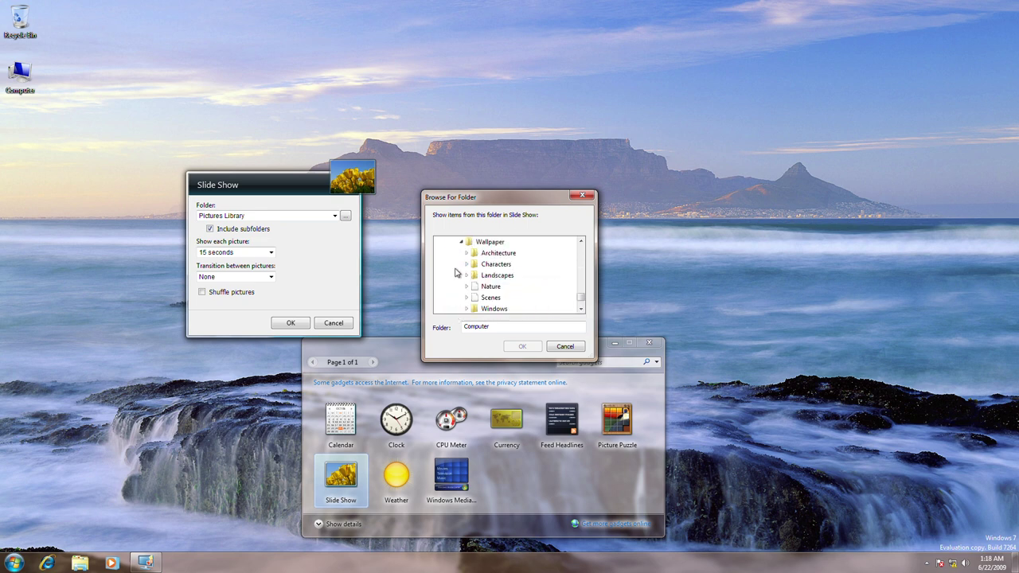
pyautogui.scroll(-2, 493, 275)
pyautogui.click(494, 263)
pyautogui.scroll(2, 496, 288)
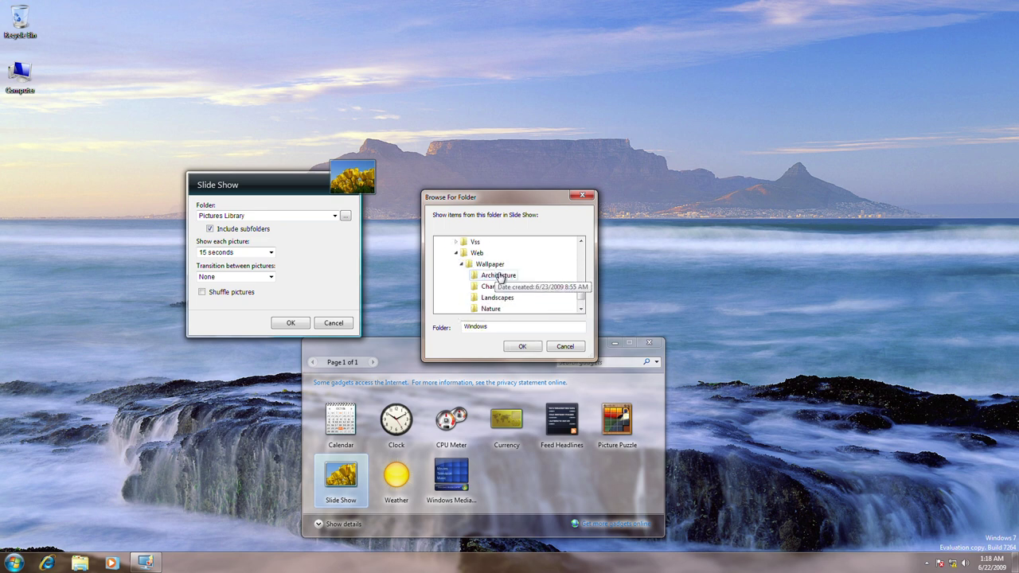
pyautogui.click(497, 277)
pyautogui.click(522, 346)
pyautogui.click(302, 319)
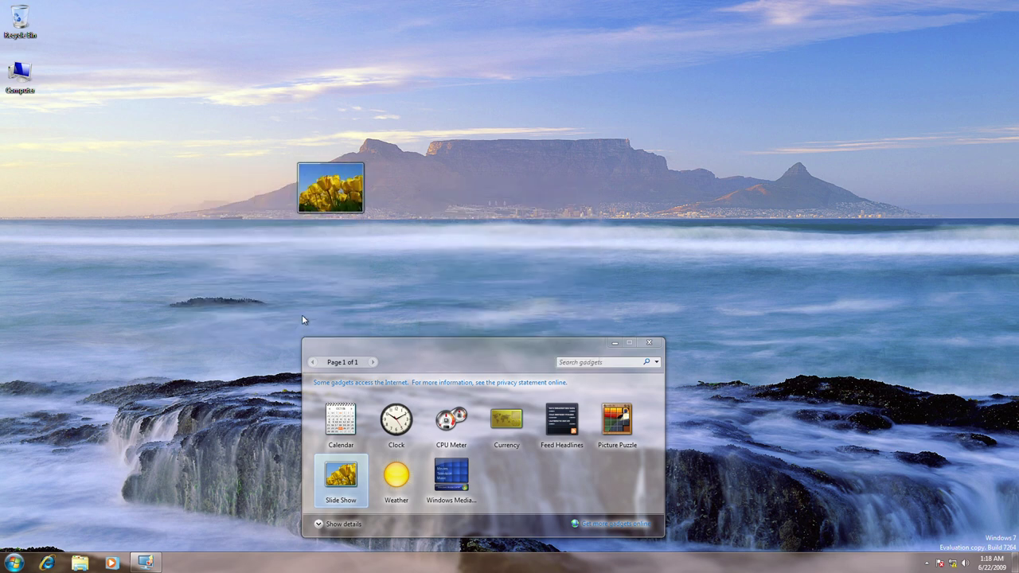
# Step: Skip forward through the architecture pictures in the Slide Show gadget and switch it to the larger size
pyautogui.click(334, 203)
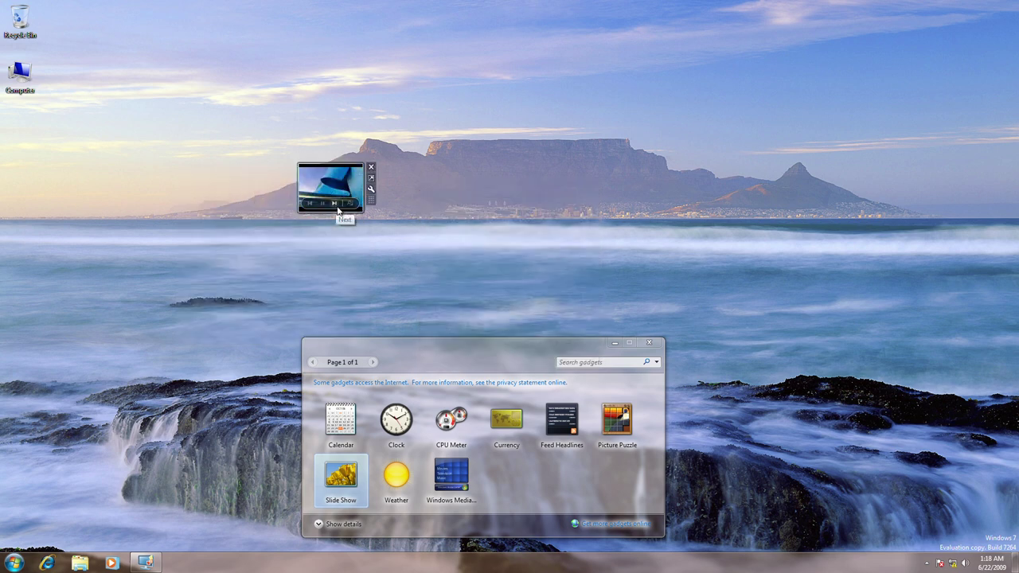
pyautogui.click(335, 203)
pyautogui.click(334, 203)
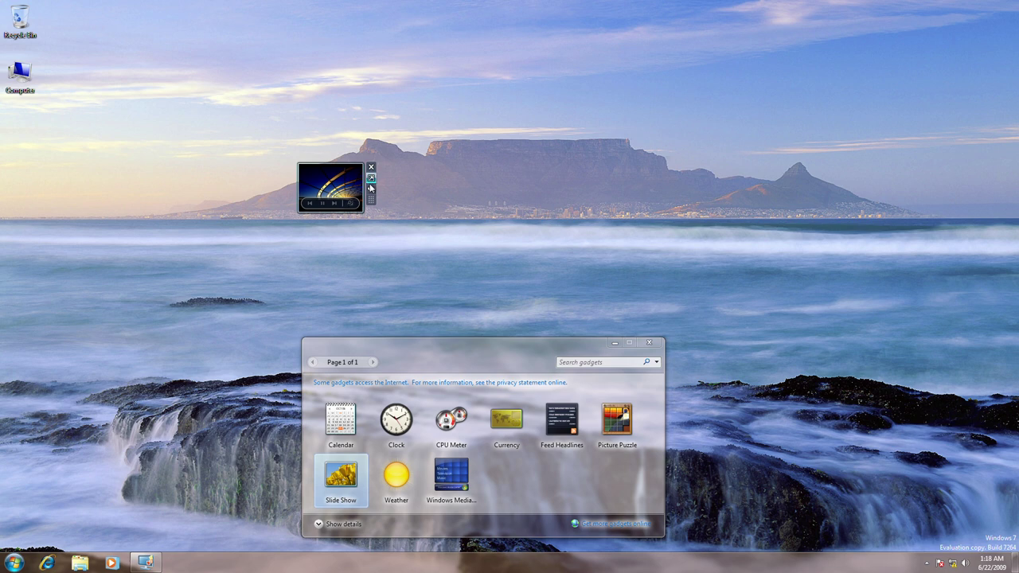
pyautogui.click(372, 178)
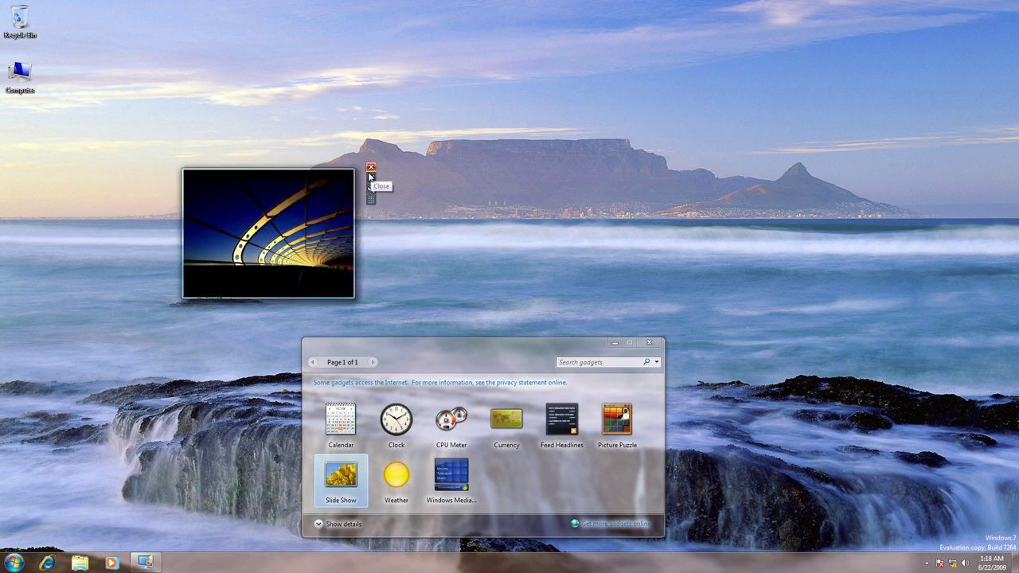
# Step: Replace the Slide Show gadget with the Weather gadget, and review and accept its default settings
pyautogui.click(371, 167)
pyautogui.moveTo(397, 475); pyautogui.dragTo(560, 230)
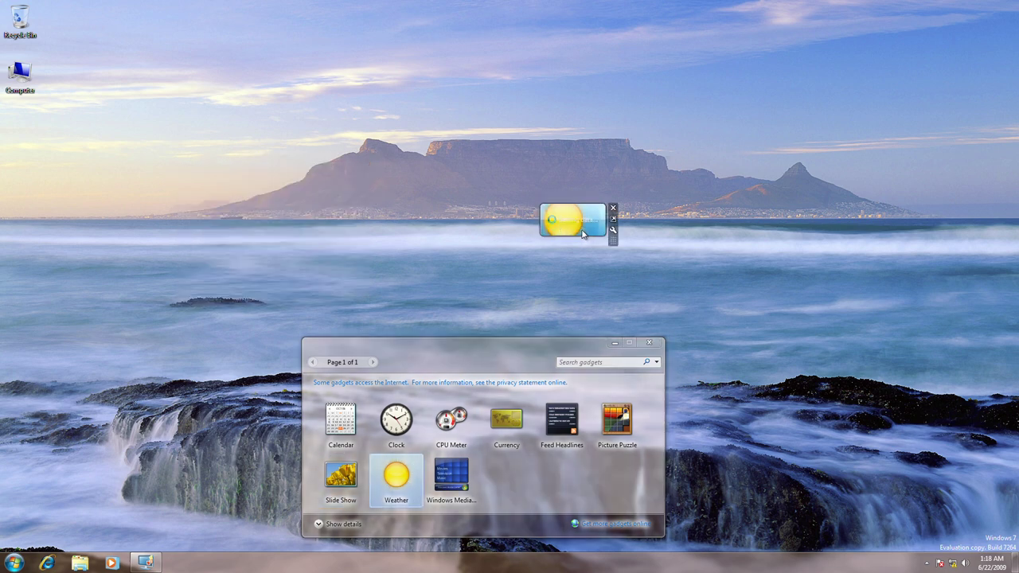
pyautogui.click(614, 231)
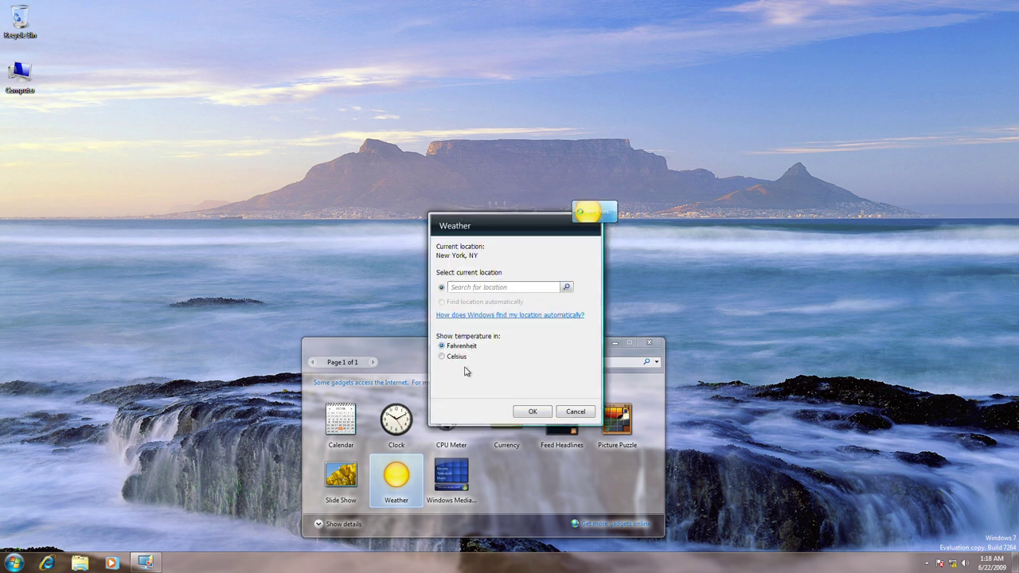
pyautogui.click(533, 412)
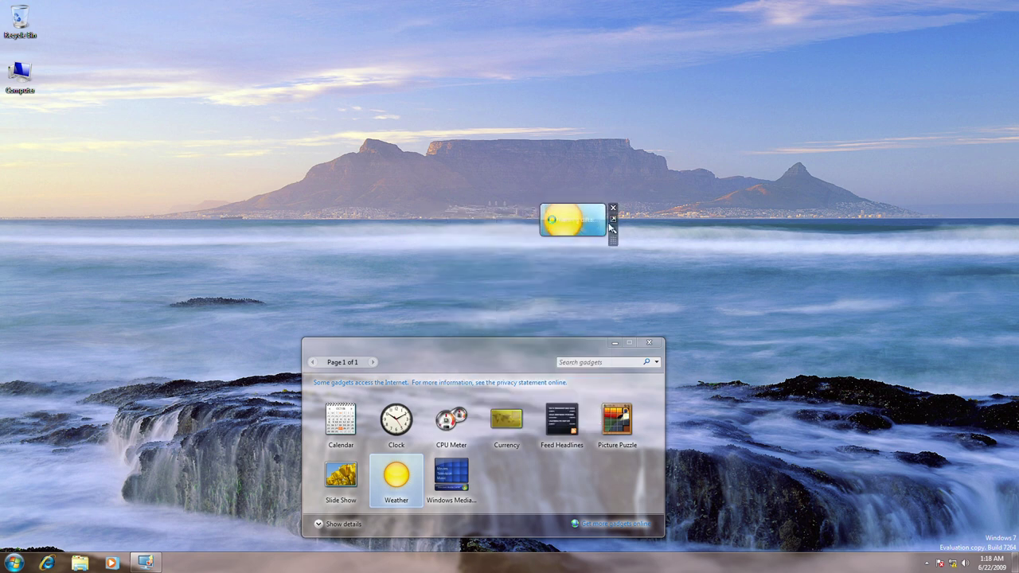
# Step: Switch the Weather gadget to the larger size and back, and replace it with the Windows Media Center gadget
pyautogui.click(613, 219)
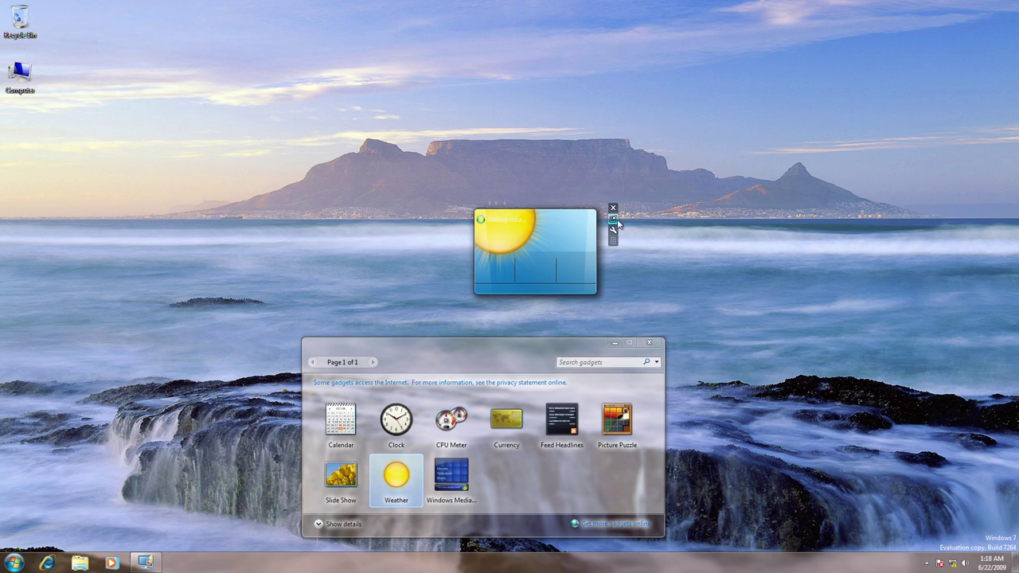
pyautogui.click(613, 219)
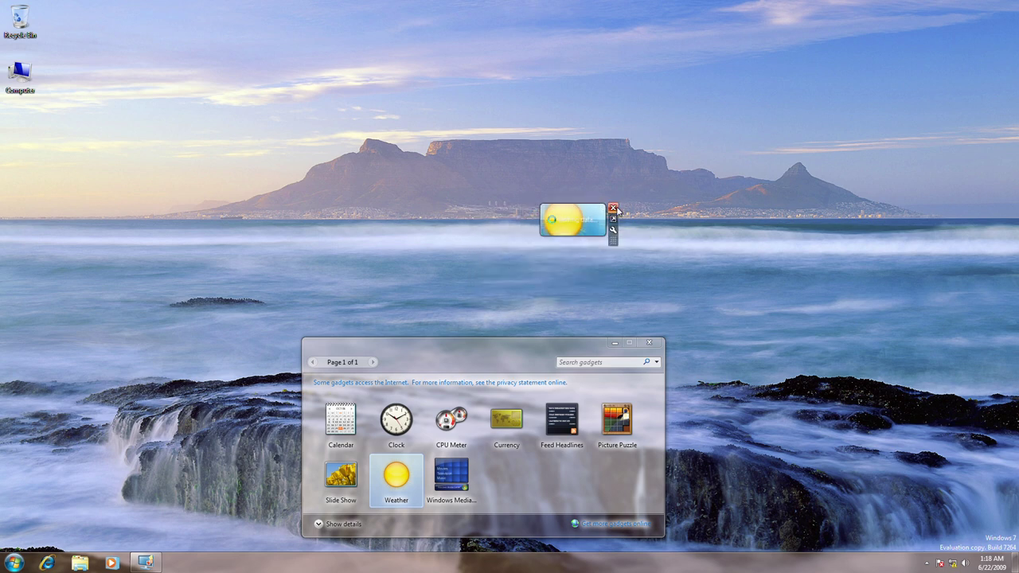
pyautogui.click(613, 209)
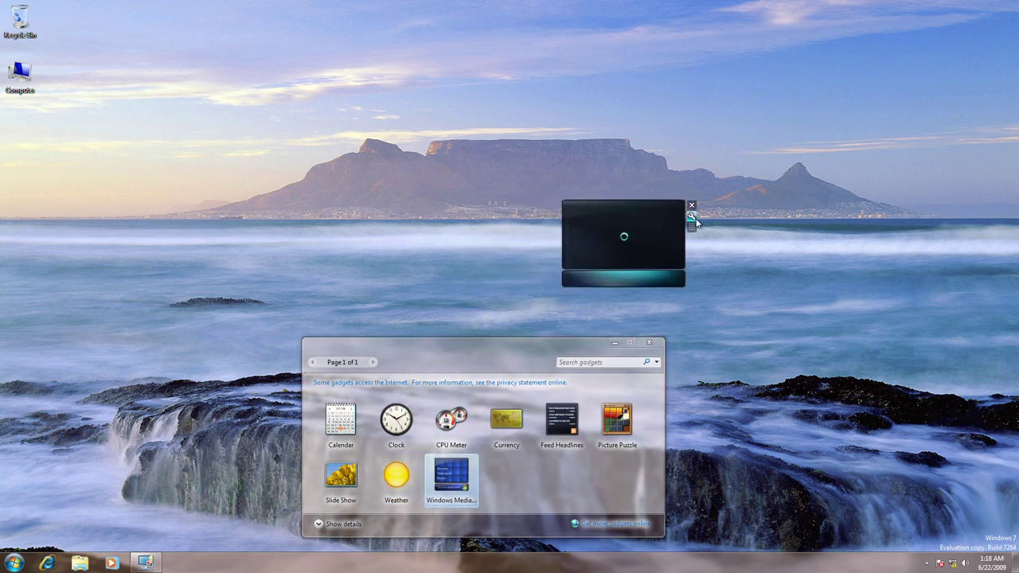
# Step: Review the Windows Media Center gadget's display settings and transition time choices, and accept the defaults
pyautogui.click(694, 231)
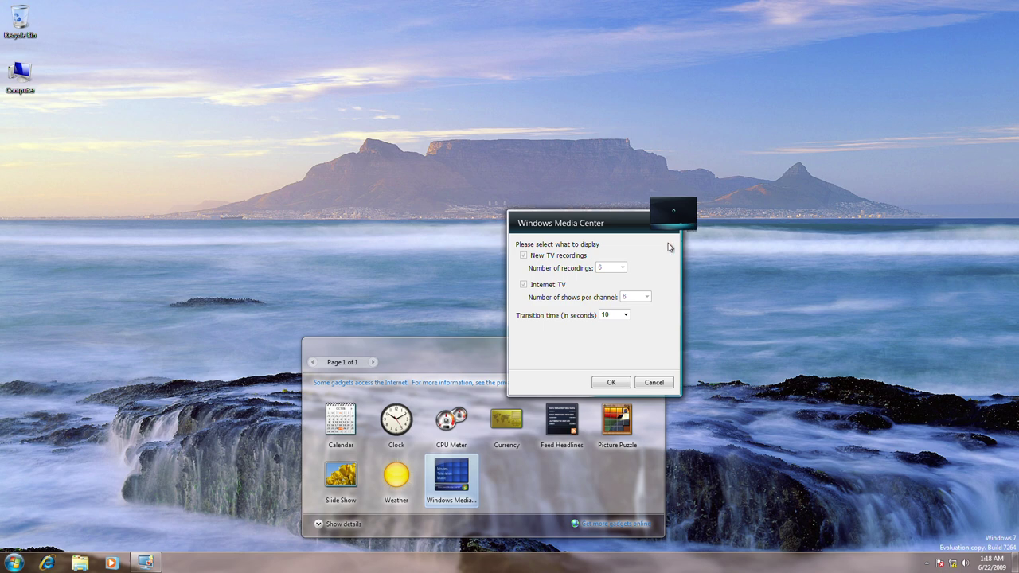
pyautogui.click(618, 315)
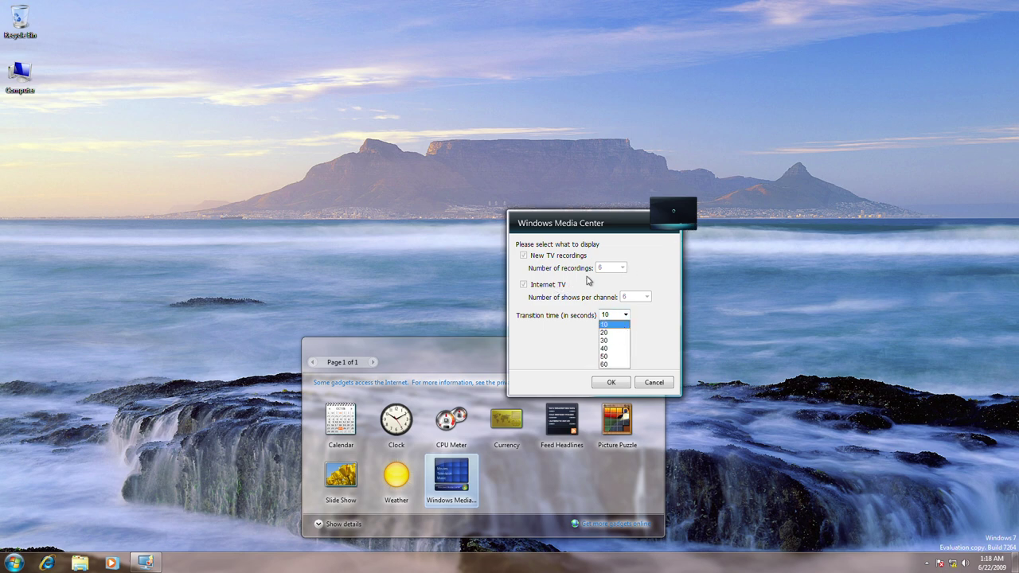
pyautogui.click(620, 296)
pyautogui.click(610, 382)
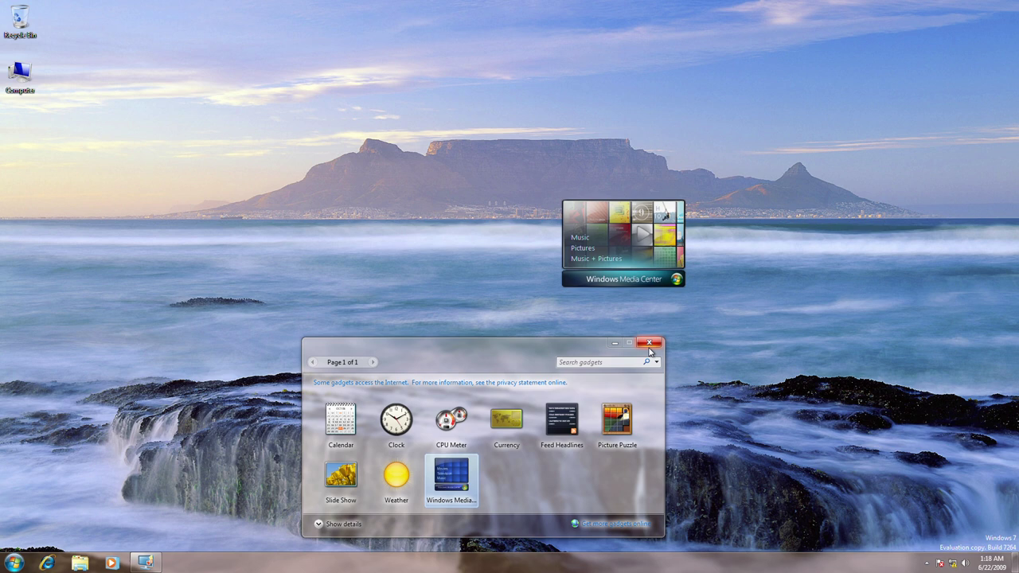
# Step: View the Windows Media Center gadget's details in the gadget gallery, and close both the gallery and the gadget
pyautogui.click(339, 524)
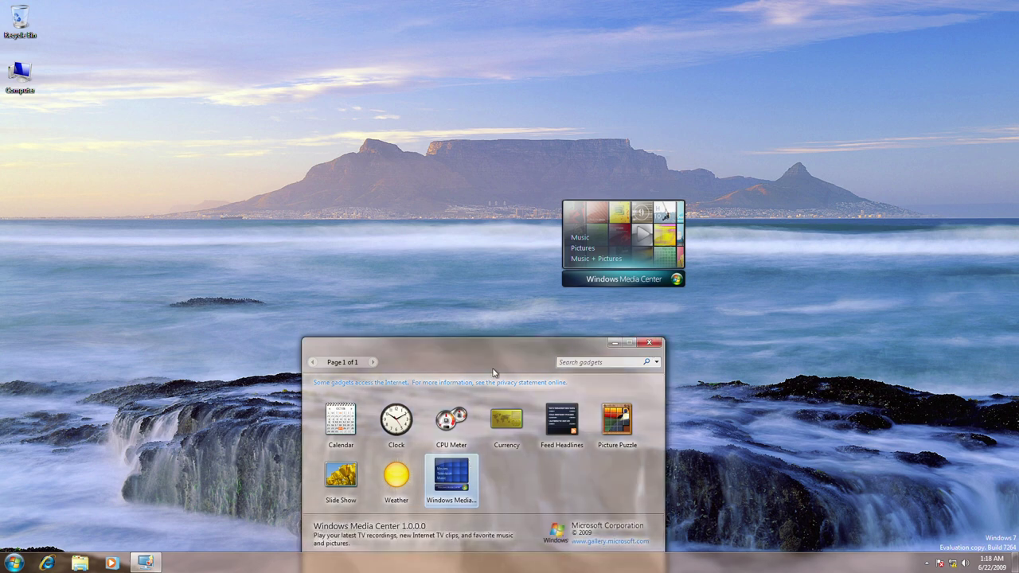
pyautogui.moveTo(520, 348); pyautogui.dragTo(408, 57)
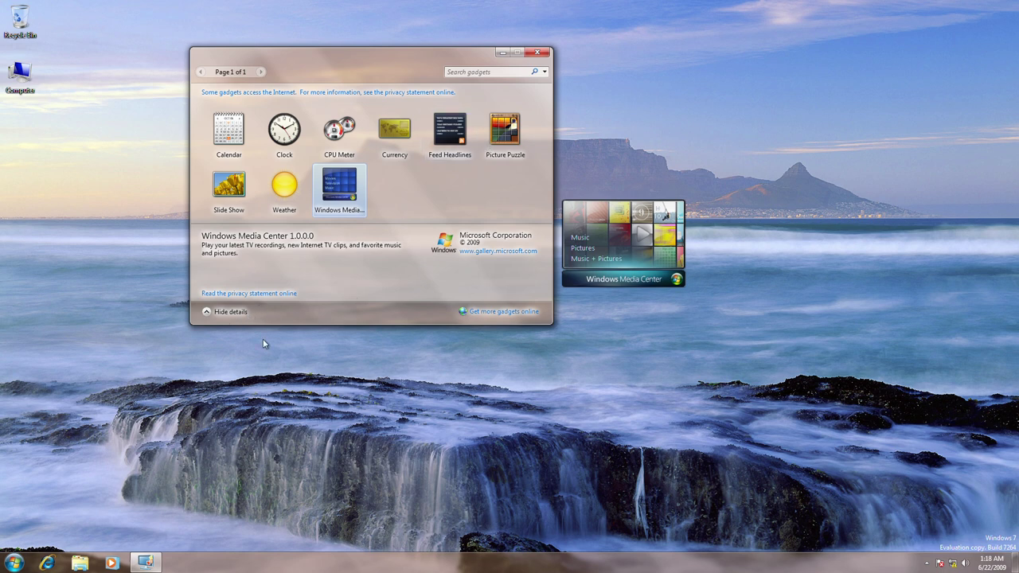
pyautogui.click(233, 312)
pyautogui.click(540, 54)
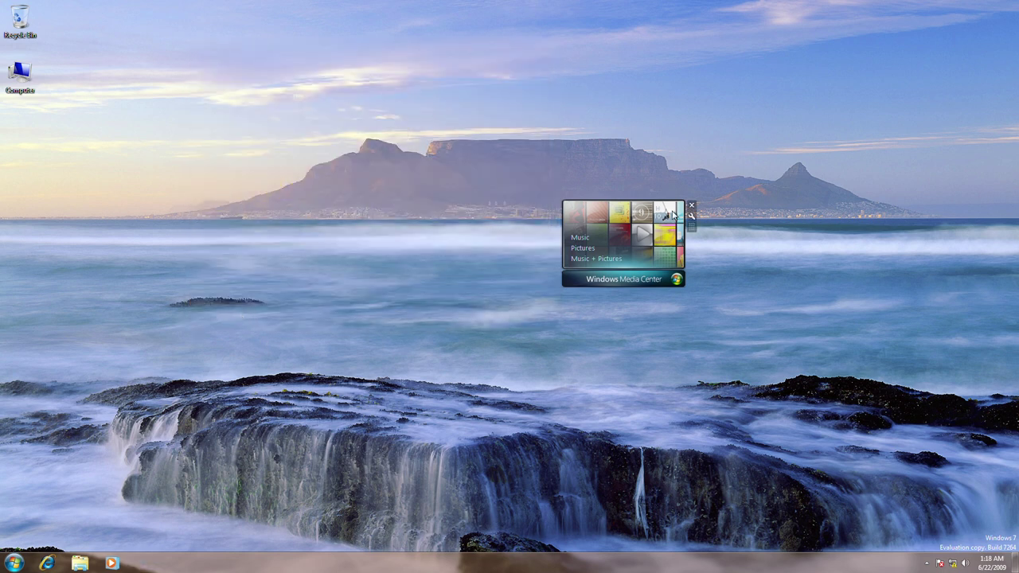
pyautogui.click(692, 206)
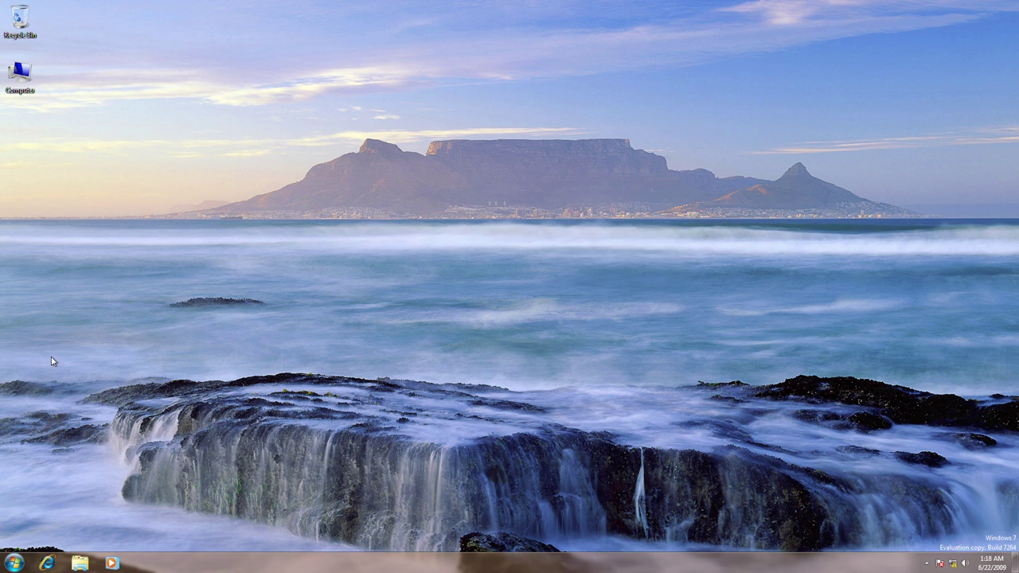
# Step: Look at the power options in the Start menu and the Shut Down Windows dialog without shutting down
pyautogui.click(15, 563)
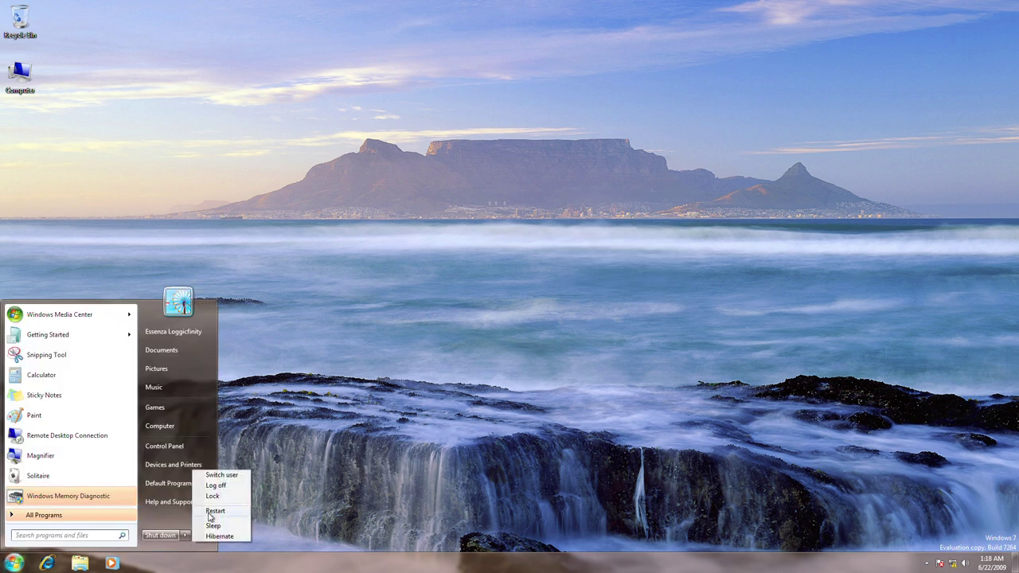
pyautogui.click(390, 324)
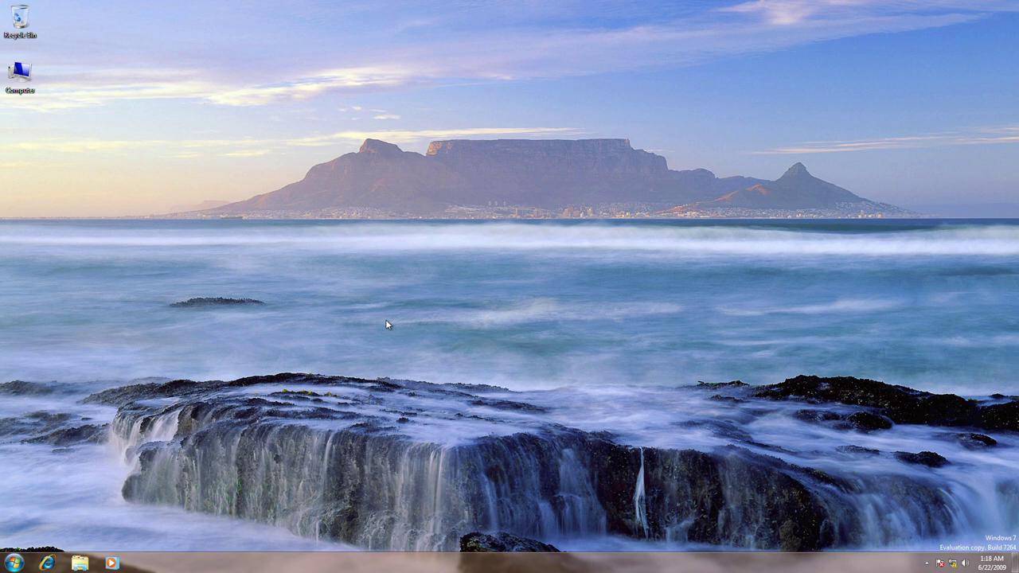
pyautogui.hotkey('alt', 'F4')
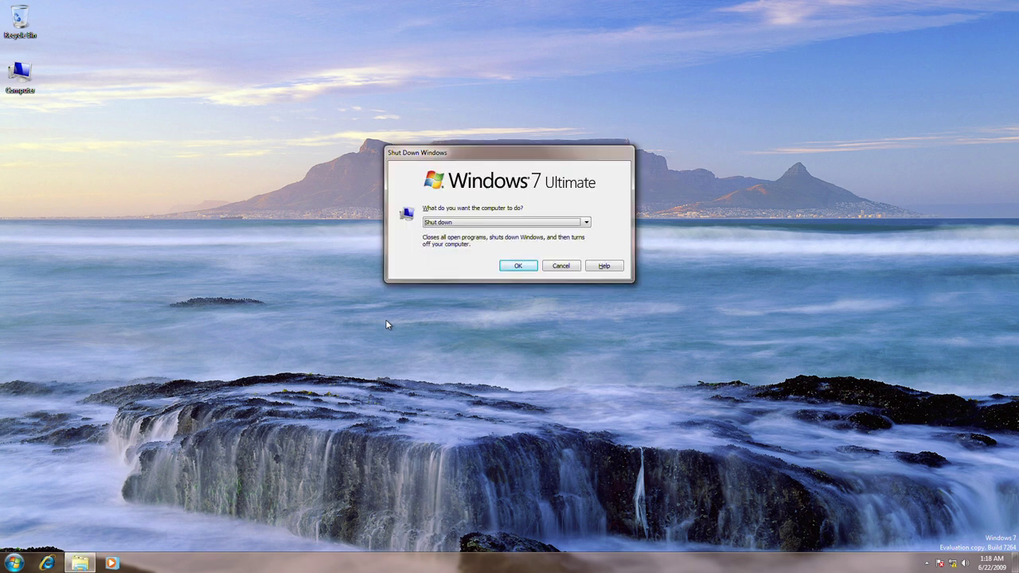
pyautogui.click(561, 266)
pyautogui.rightClick(14, 567)
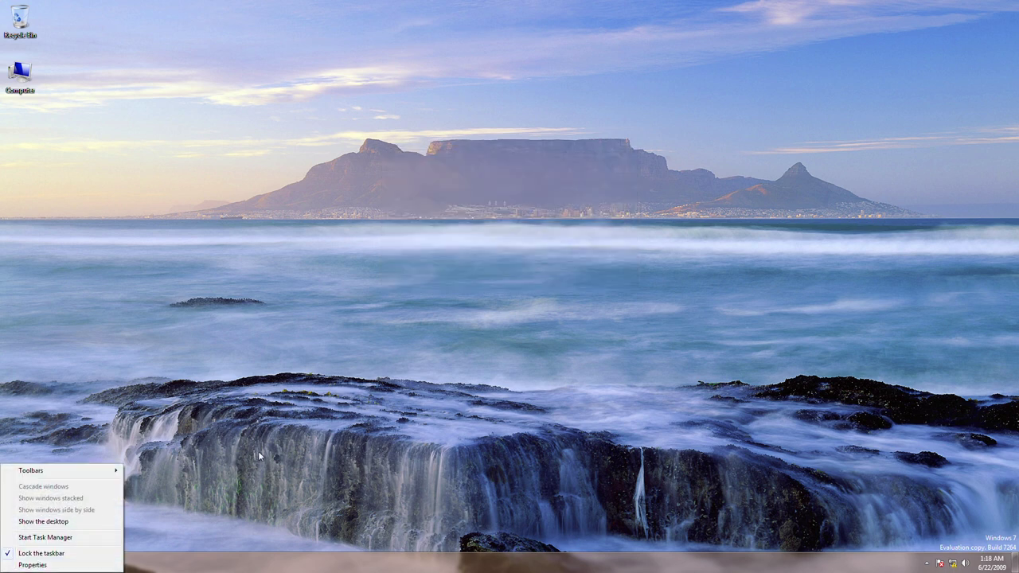
pyautogui.click(16, 553)
pyautogui.rightClick(14, 563)
pyautogui.press('Escape')
# Step: Schedule a shutdown in 10 seconds by running shutdown -s -t 10 in Command Prompt, and close the console and the shutdown warning
pyautogui.press('super')
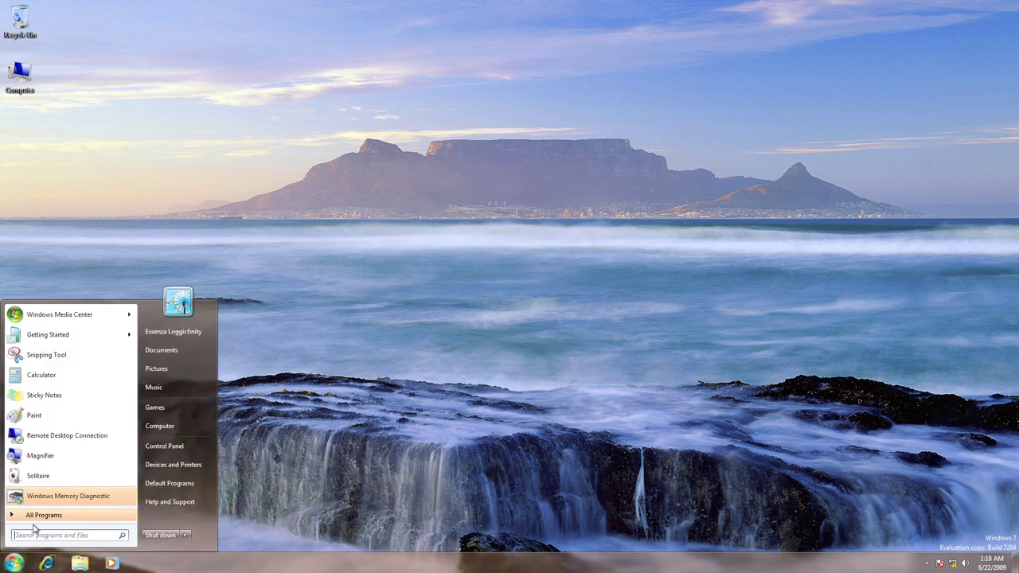
pyautogui.click(41, 516)
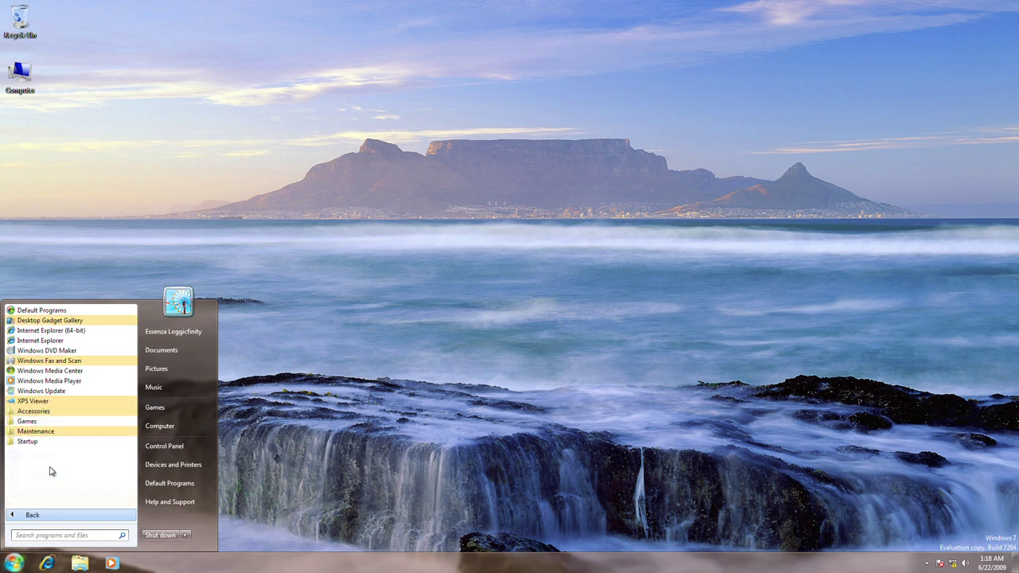
pyautogui.click(33, 410)
pyautogui.click(60, 338)
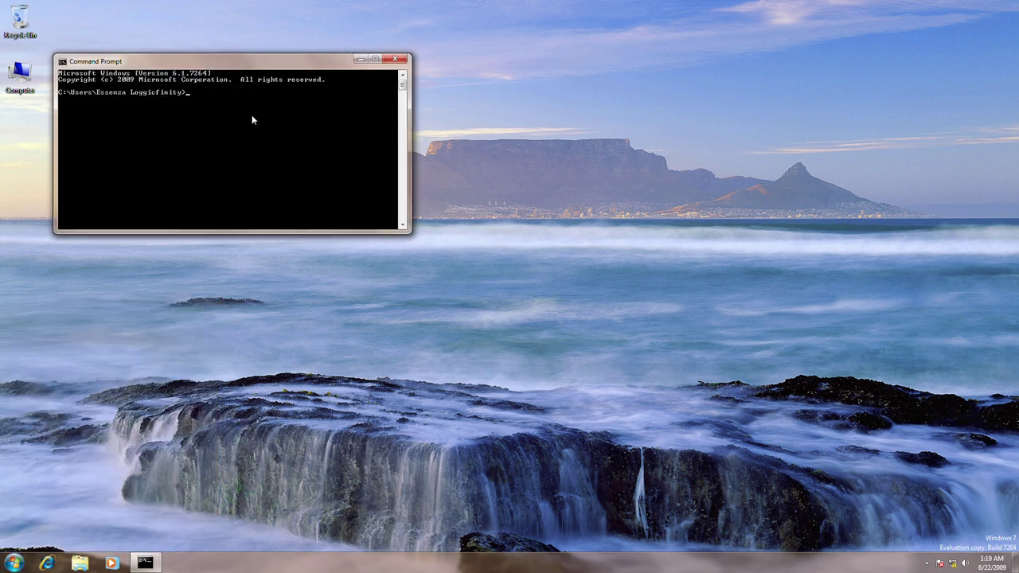
pyautogui.write('shutdow')
pyautogui.press('Return')
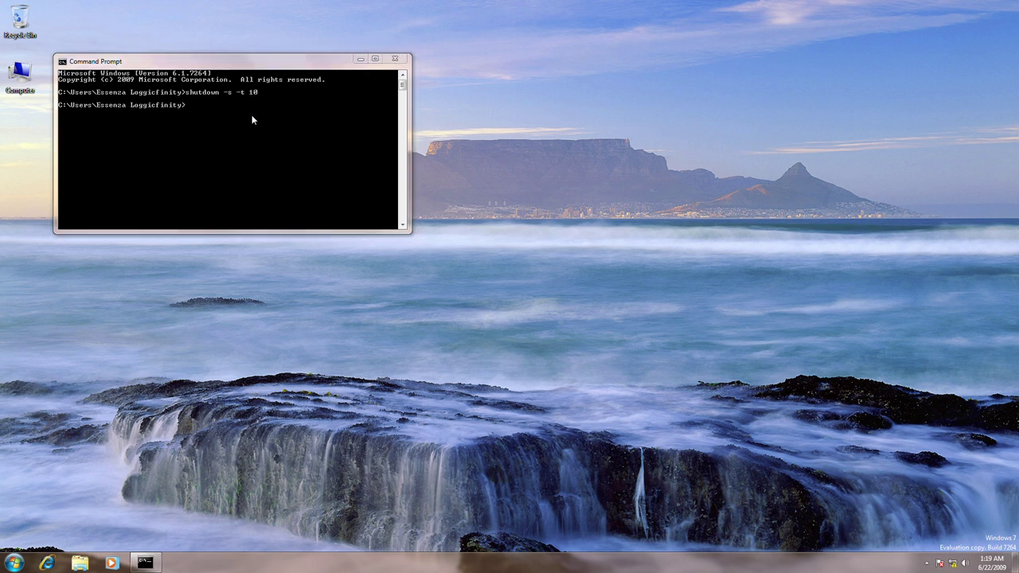
pyautogui.click(394, 59)
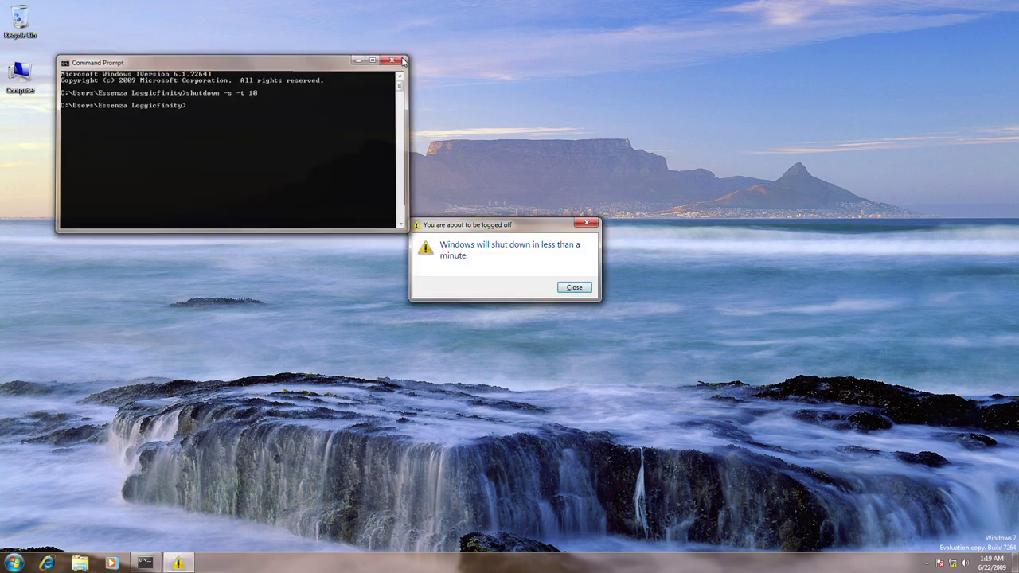
pyautogui.click(587, 291)
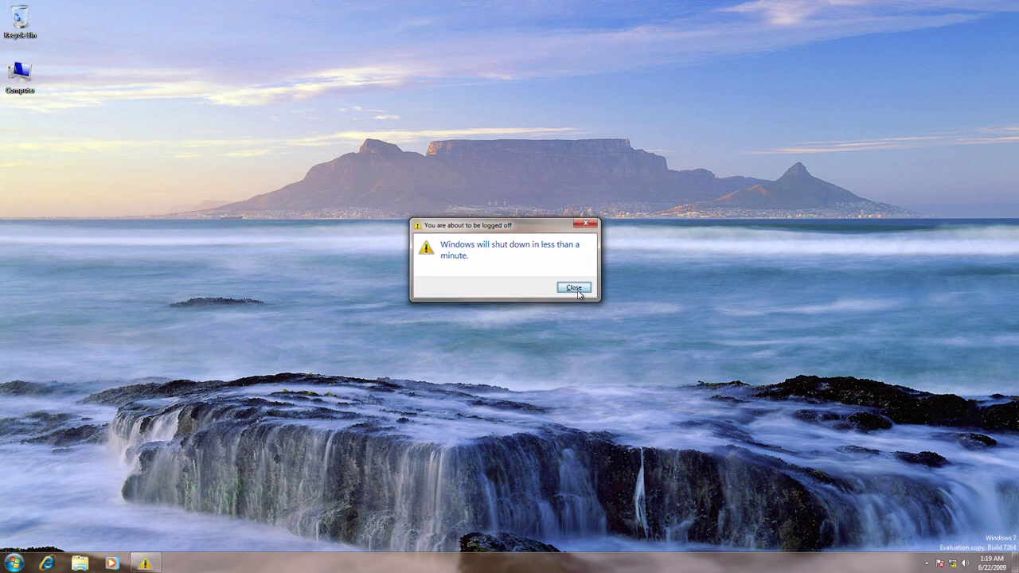
# Step: Apply the saved My Theme to the desktop in the Personalization settings and close the window
pyautogui.rightClick(443, 189)
pyautogui.click(501, 314)
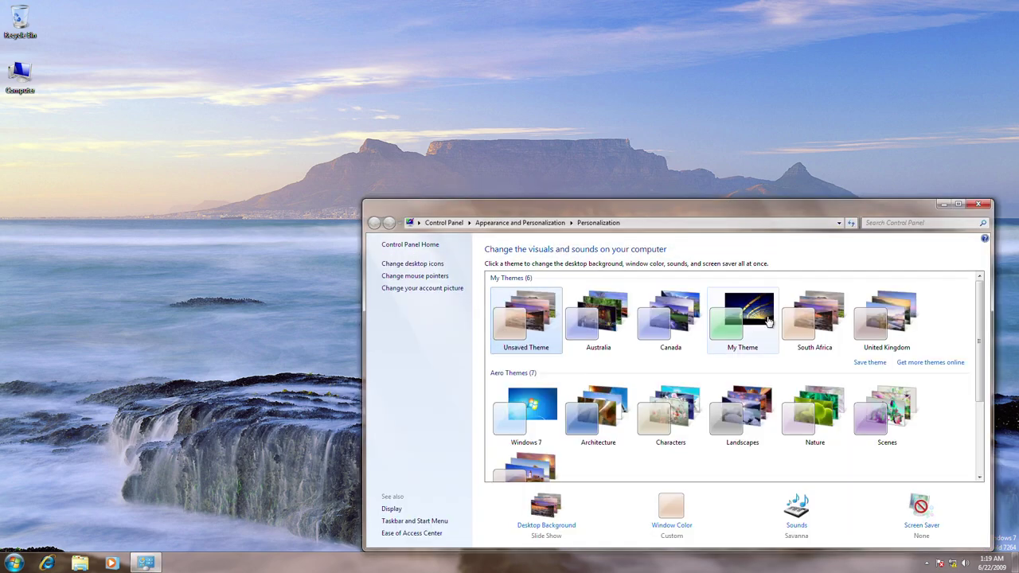
pyautogui.click(742, 319)
pyautogui.click(981, 205)
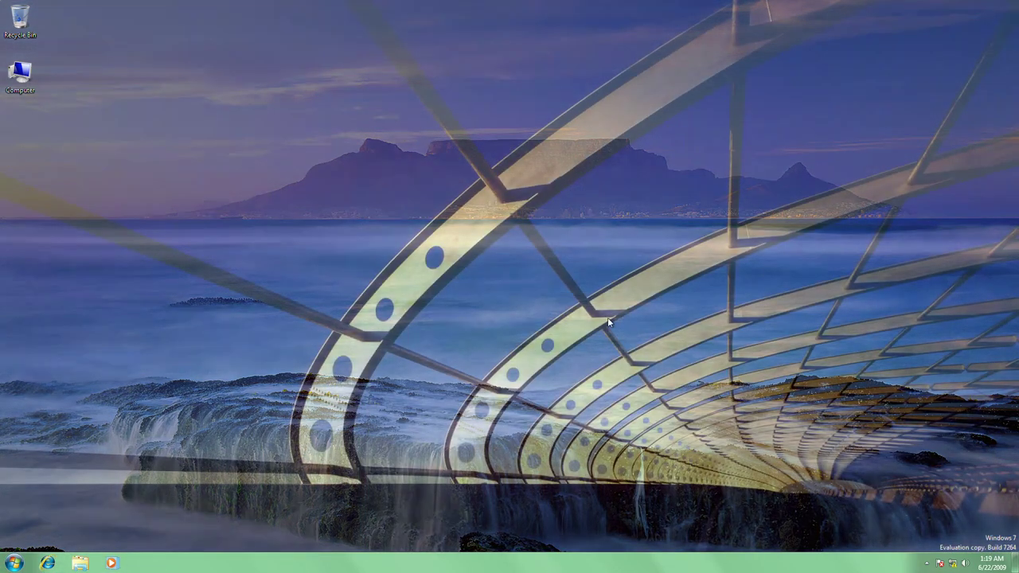